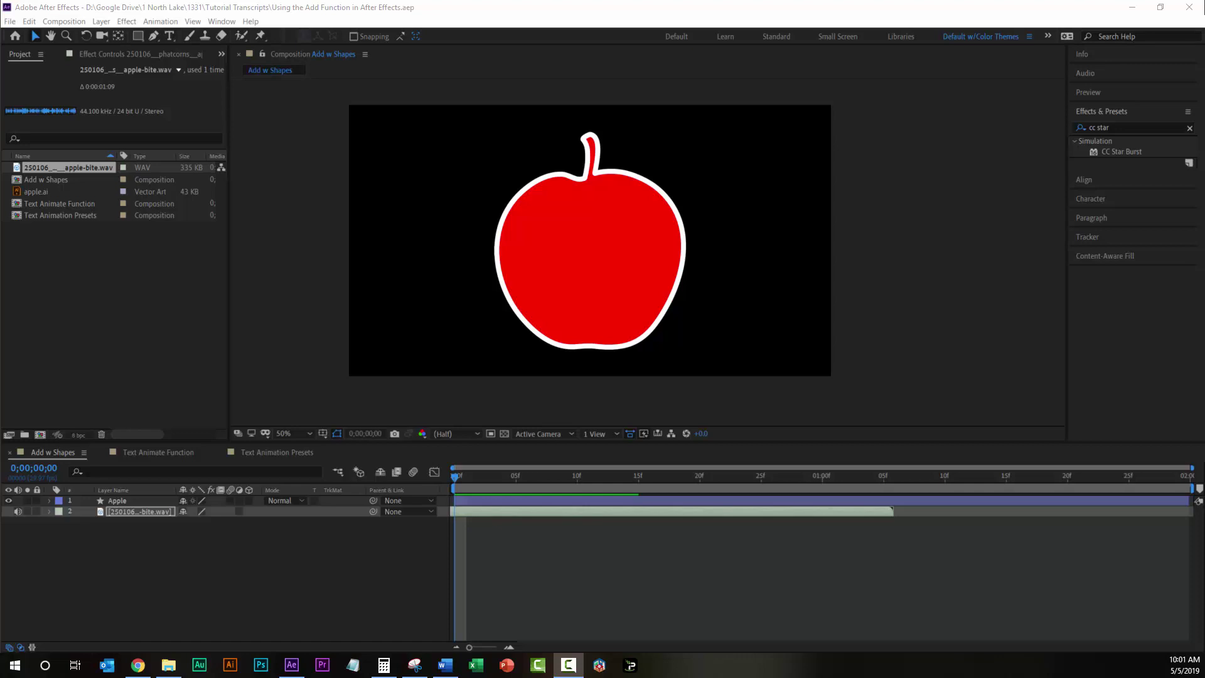
Preview the Add w Shapes composition from its first frame
left_click(455, 480)
key("space")
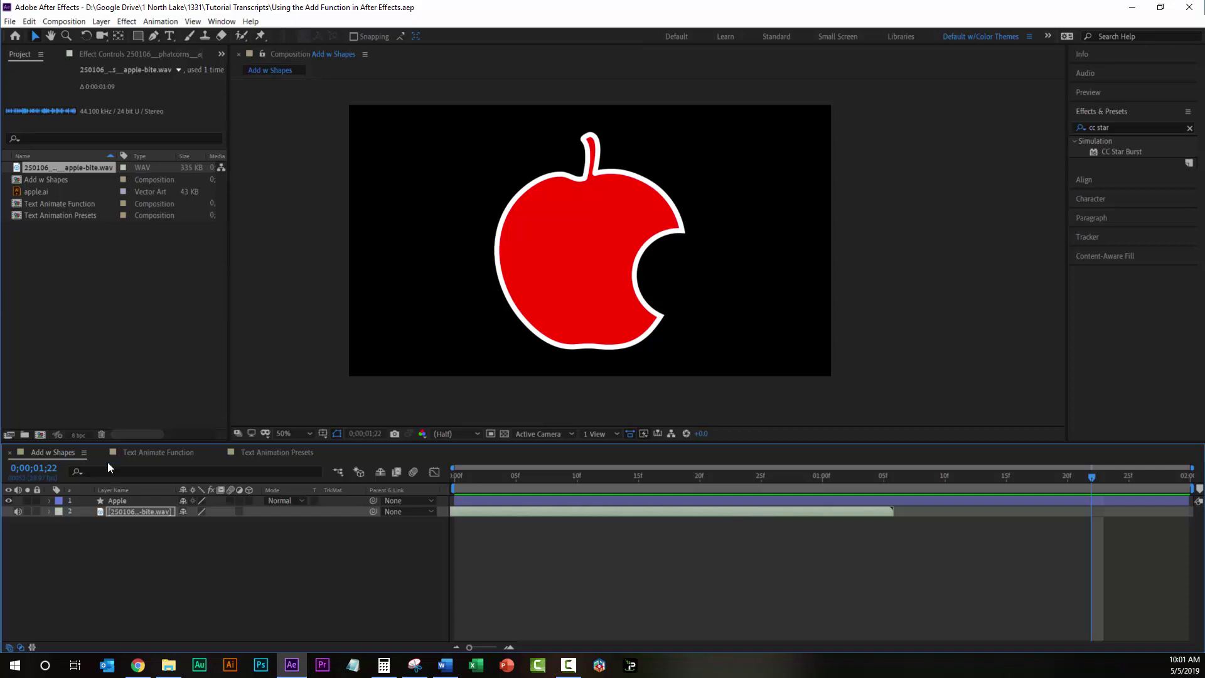
Create a 3-second HDTV 1080 29.97 composition named Shapes Add and add apple.ai to it as a layer
left_click(40, 435)
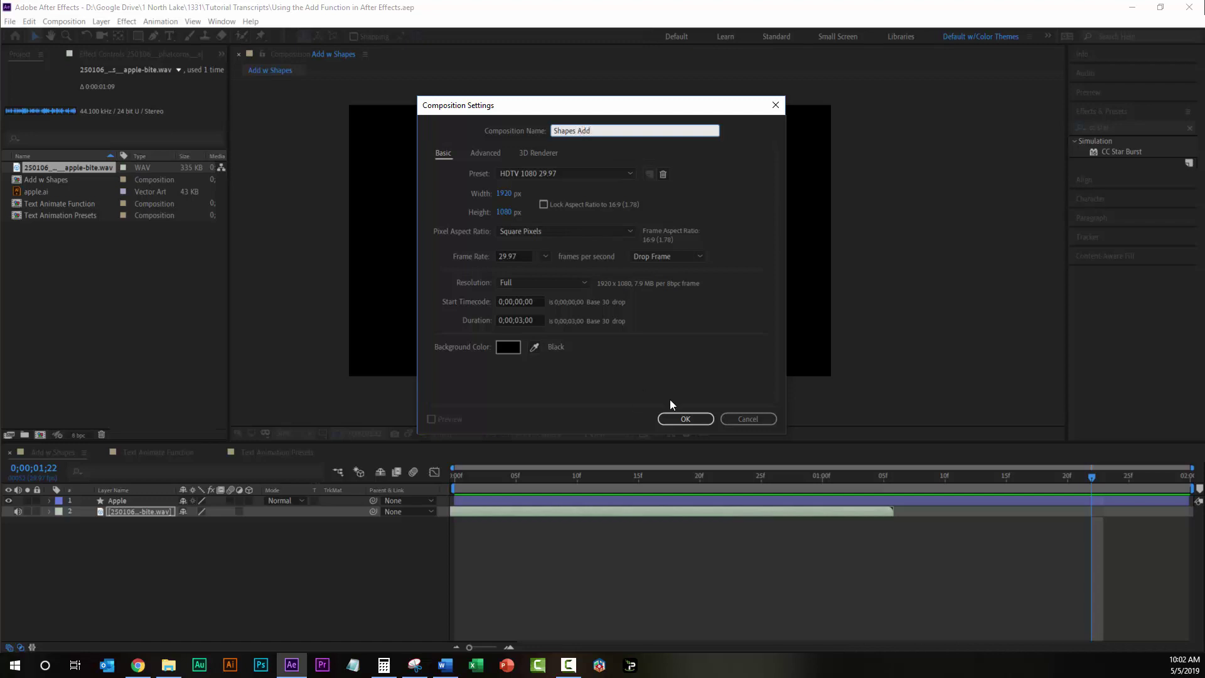
left_click(690, 419)
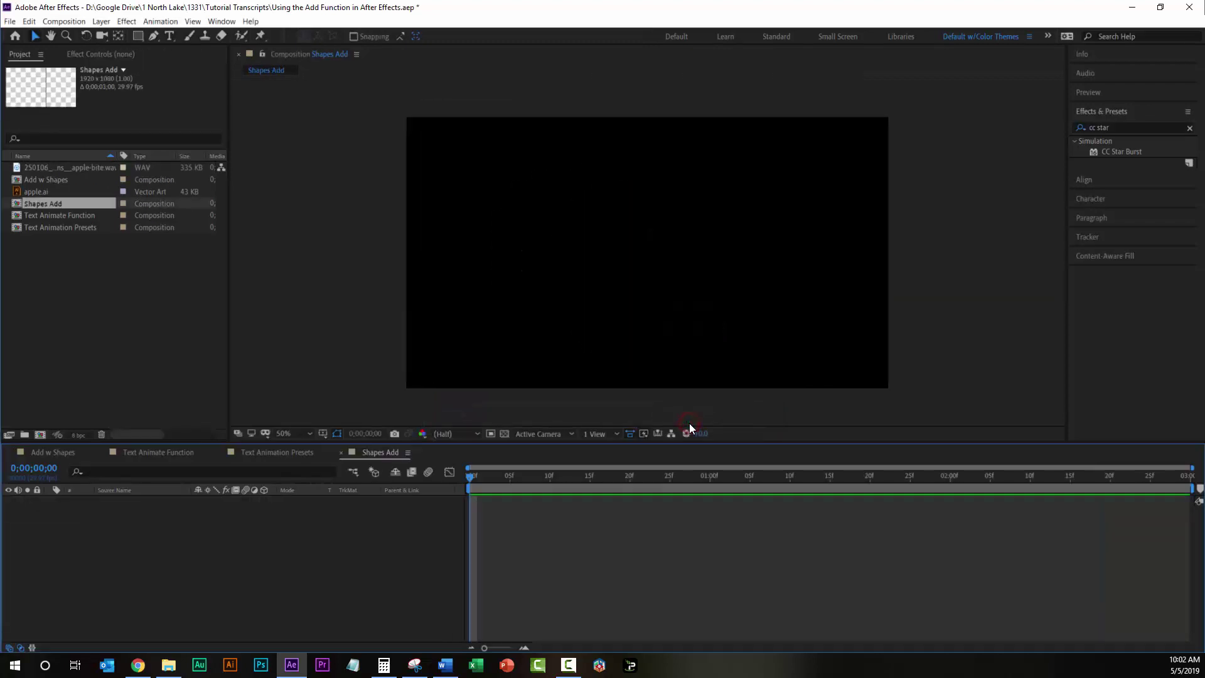
left_click(32, 193)
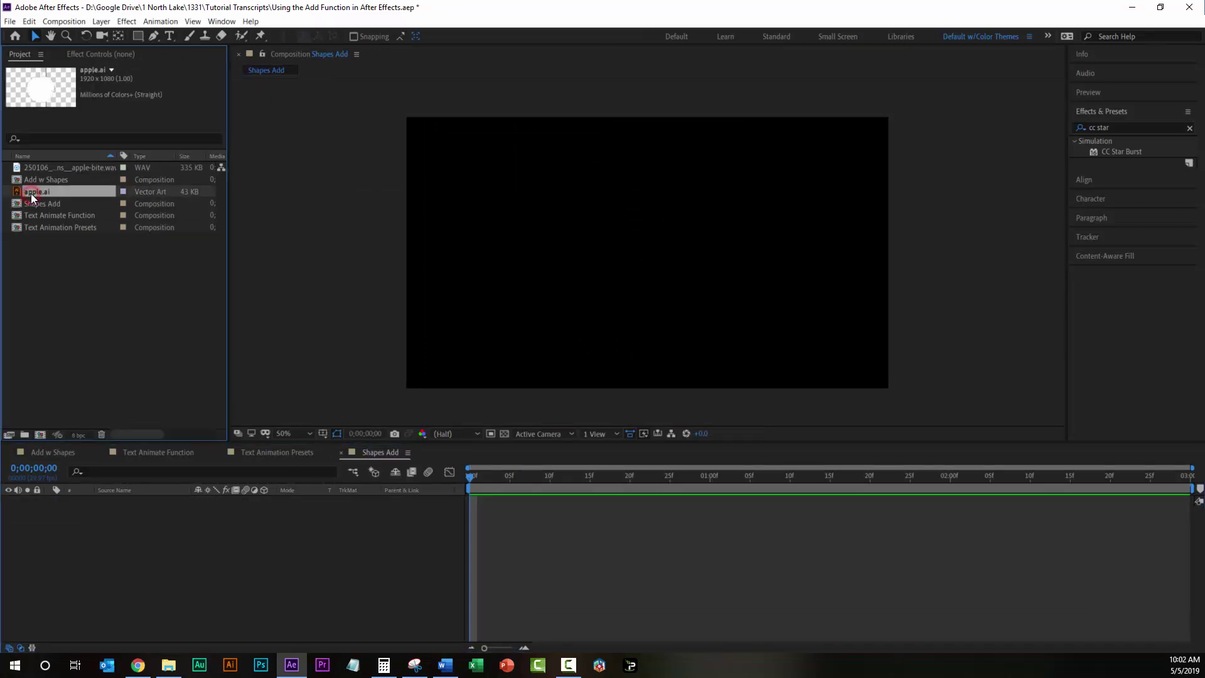
left_click_drag(35, 191, 93, 527)
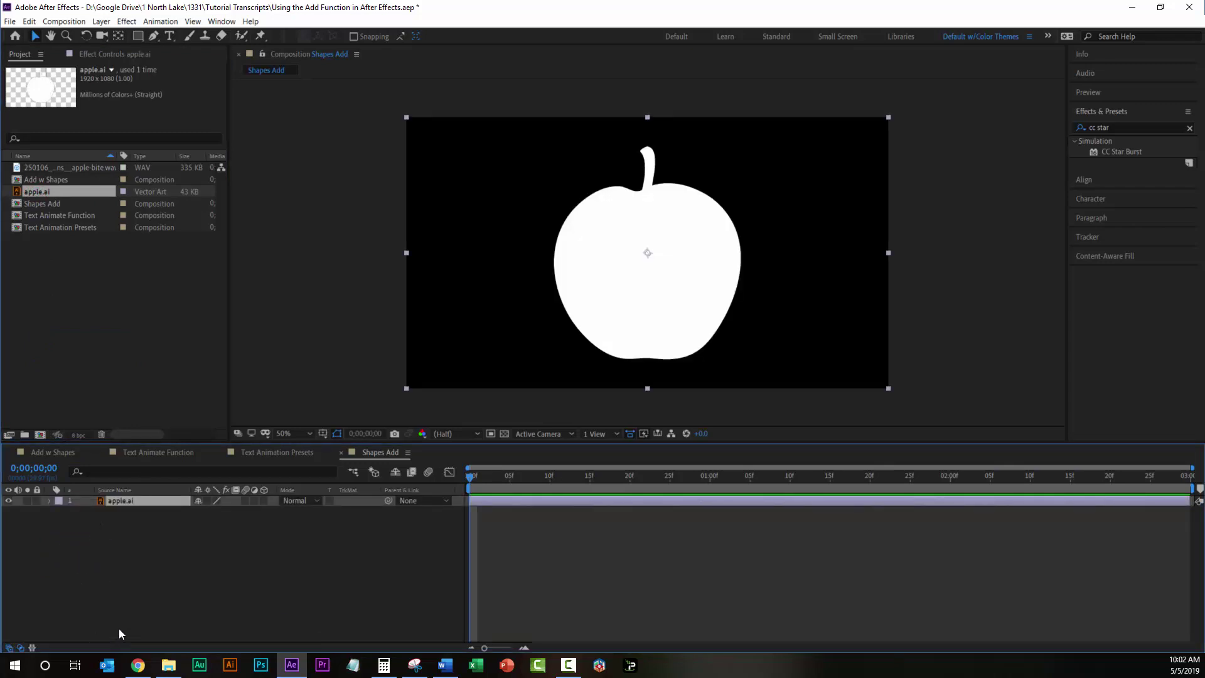
Switch to Chrome, look through the Vecteezy apple vector results, and return to After Effects
left_click(137, 669)
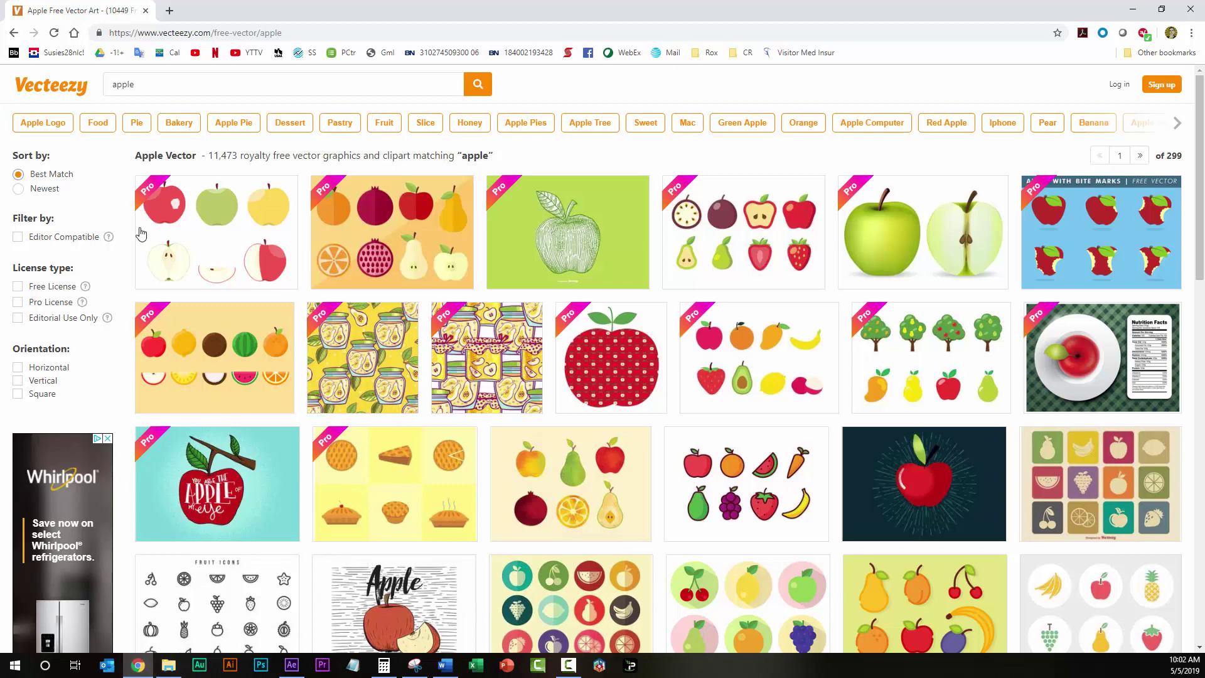
scroll(304, 459, "down", 3)
scroll(303, 458, "down", 1)
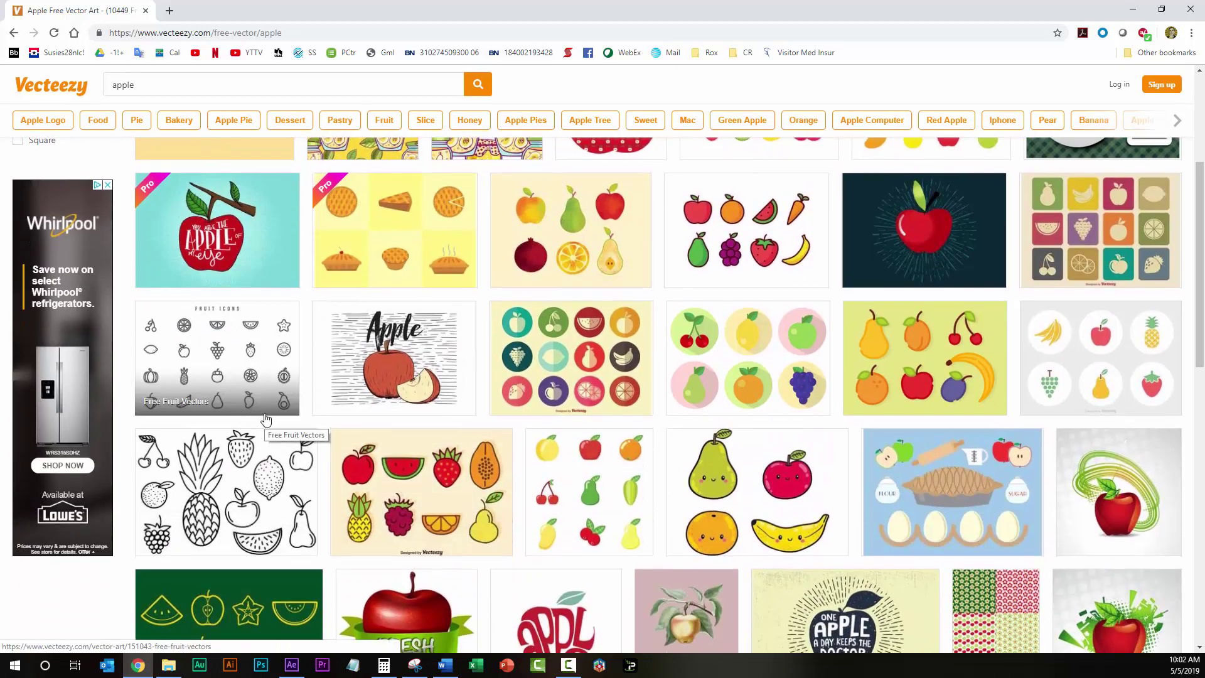
scroll(266, 419, "up", 5)
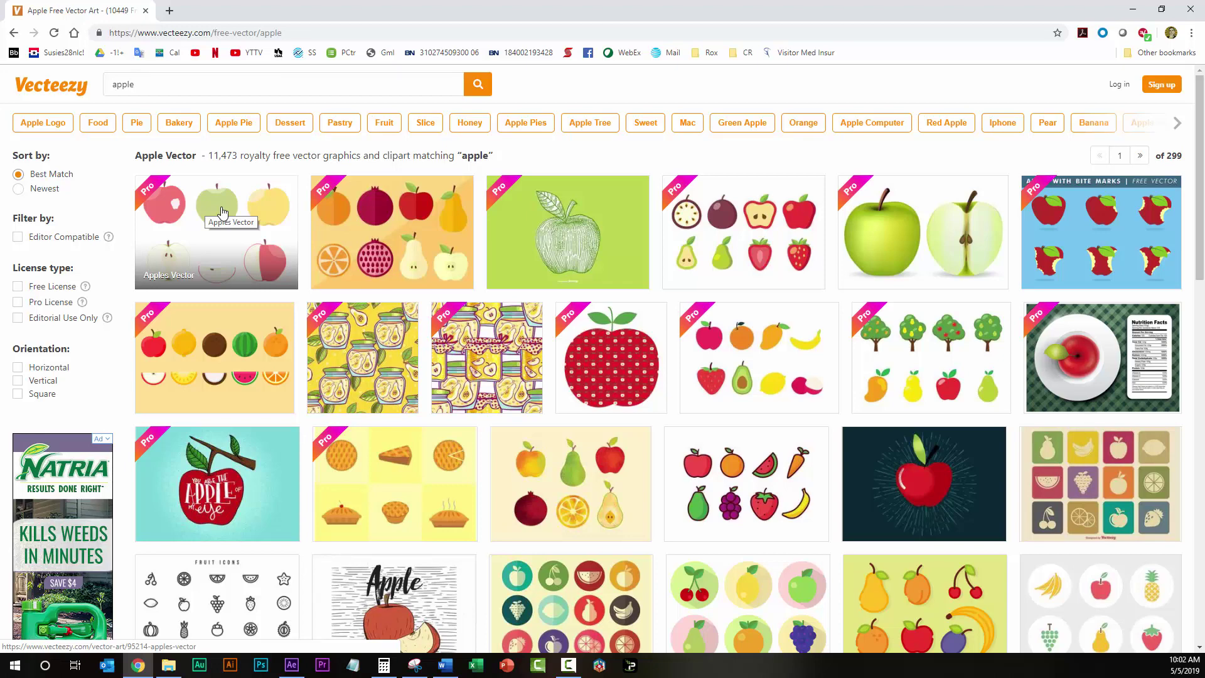
left_click(1135, 10)
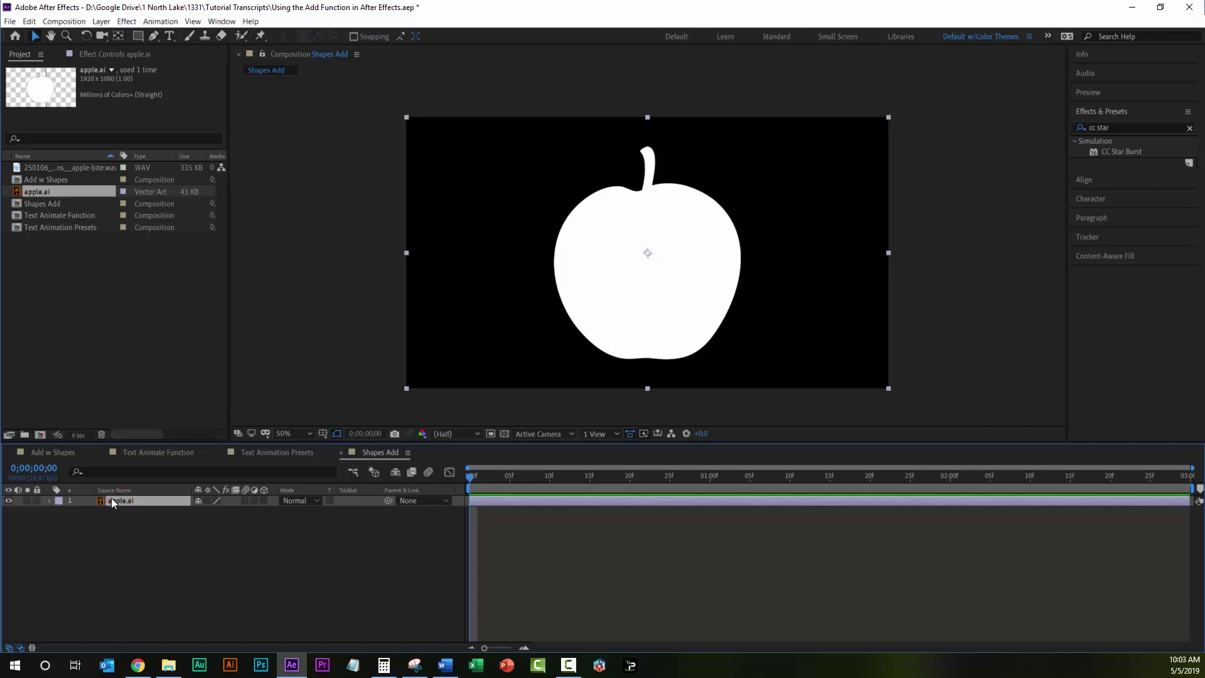
Create shapes from the apple.ai vector layer, keeping the original artwork layer hidden
left_click(101, 22)
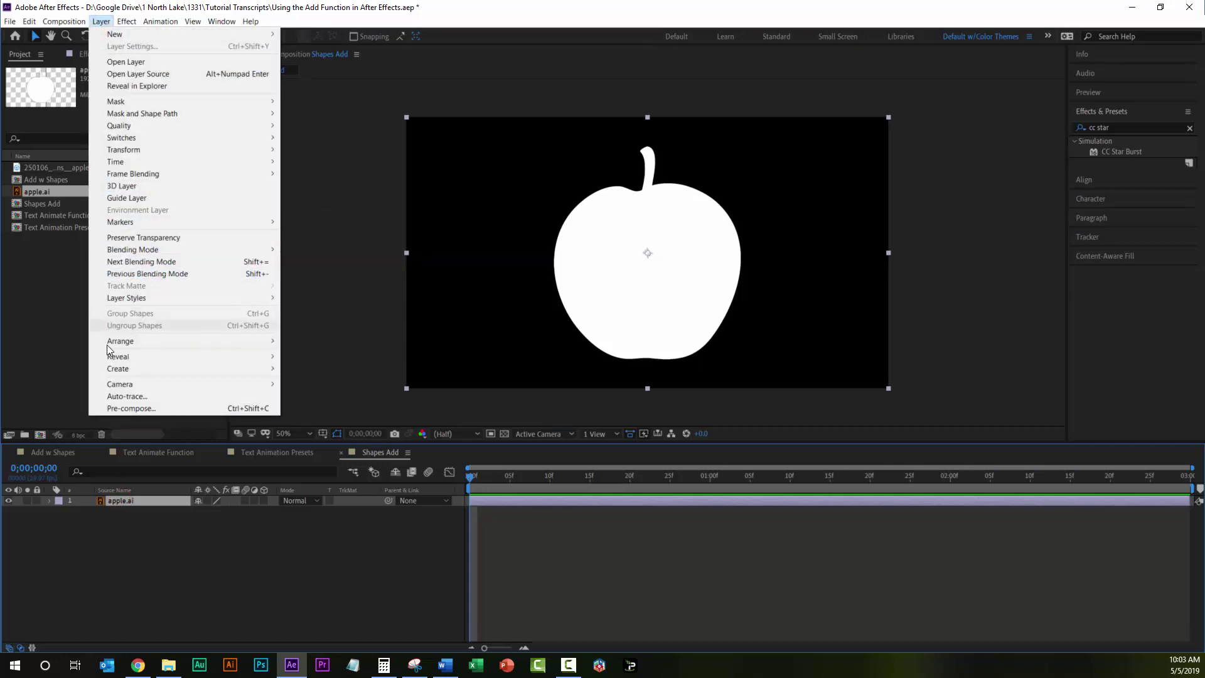
mouse_move(128, 367)
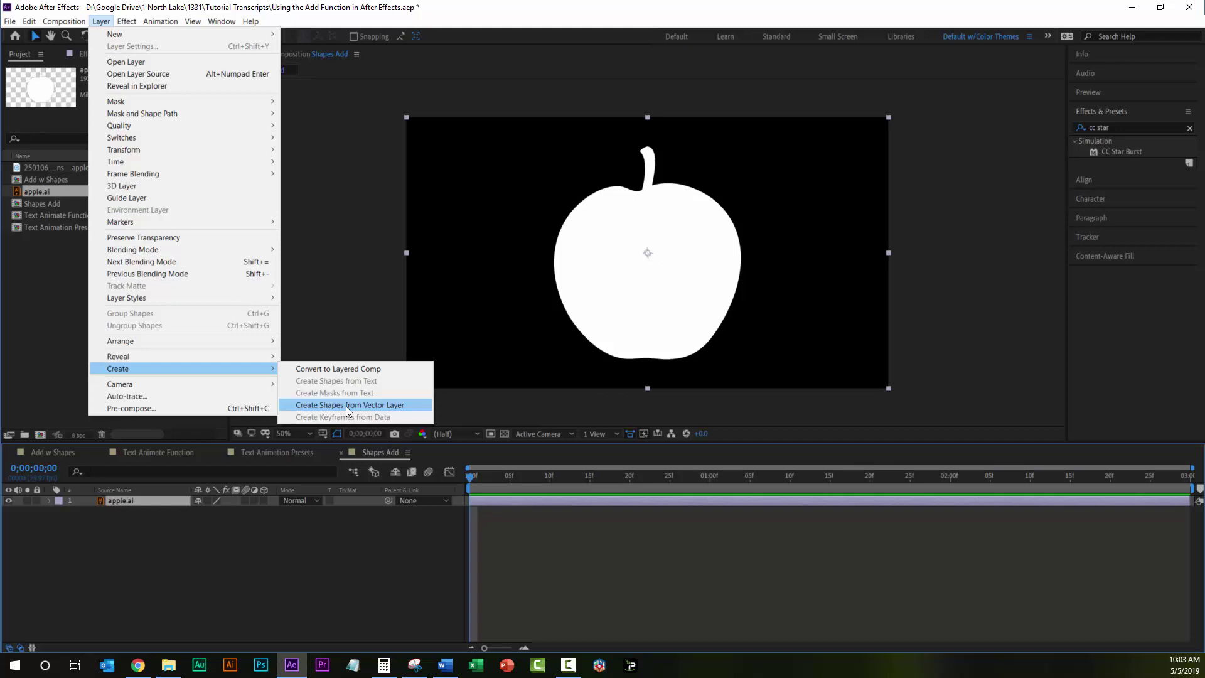
left_click(348, 408)
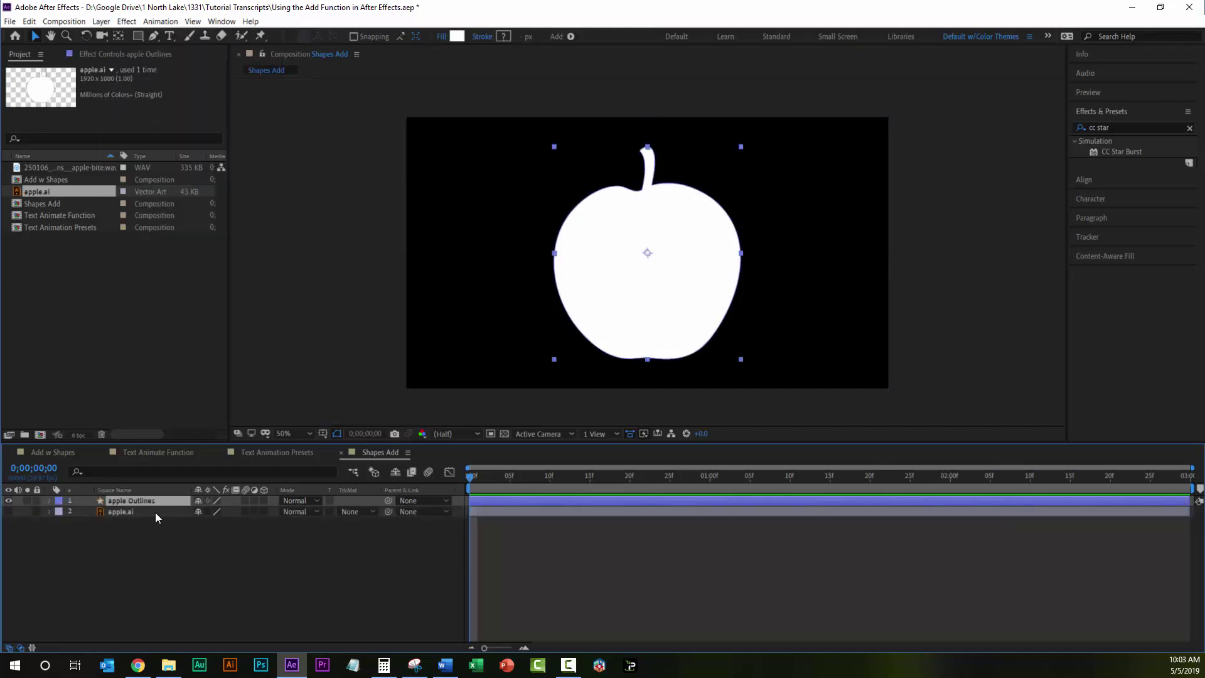
left_click(126, 511)
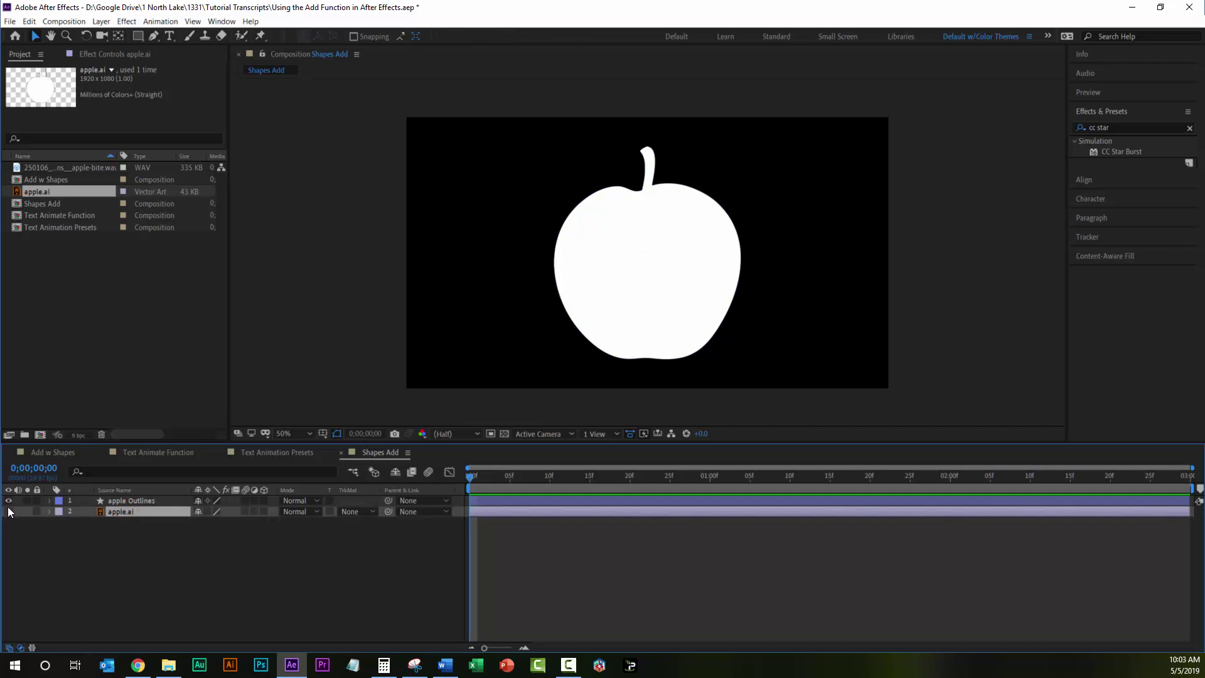
left_click(8, 510)
Set the fill color of the apple Outlines shape layer to red, FF0000
left_click(128, 501)
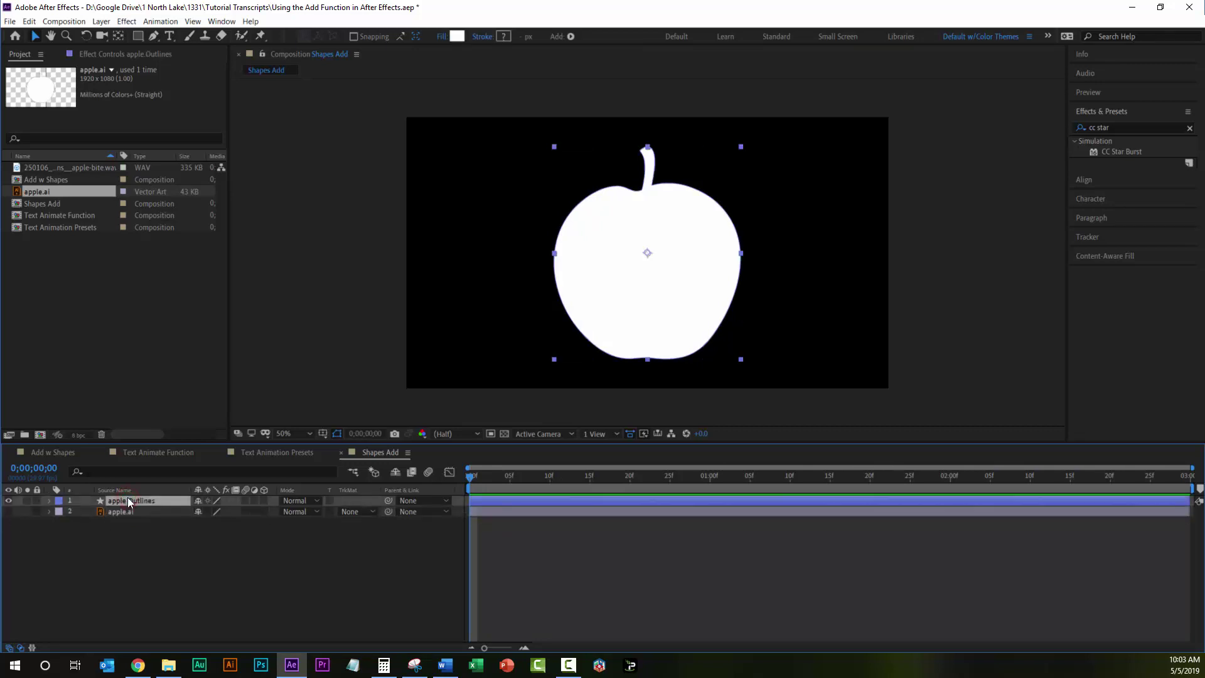
left_click(457, 36)
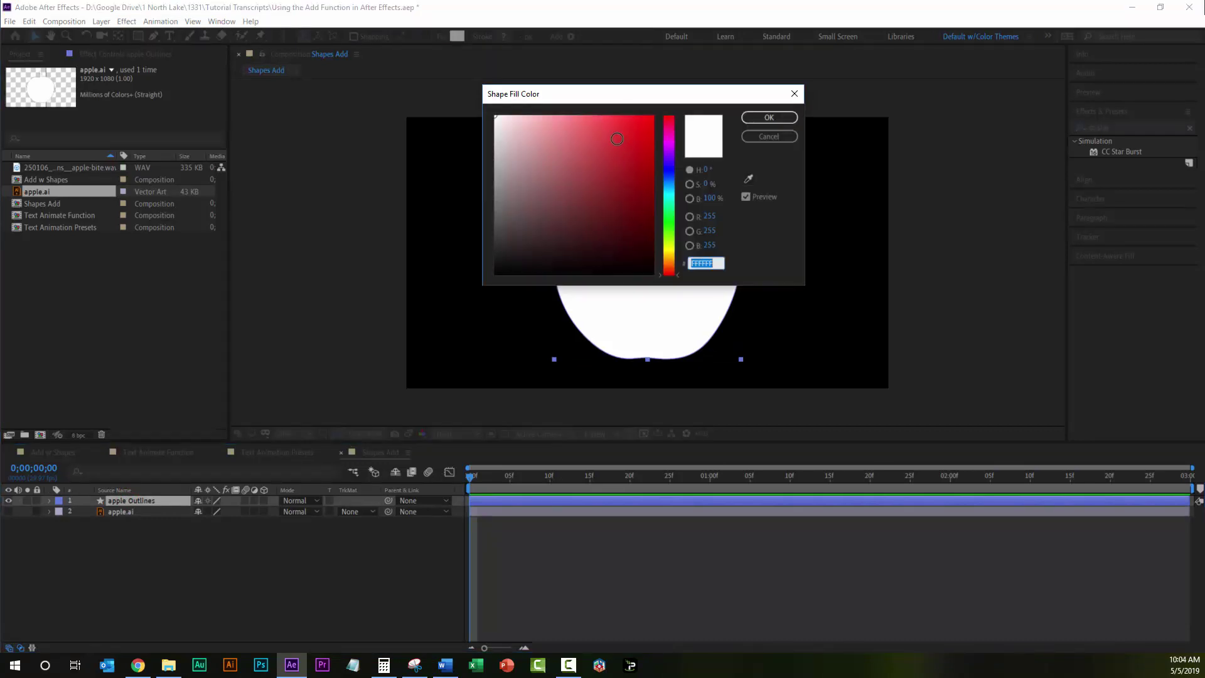
left_click_drag(617, 138, 653, 115)
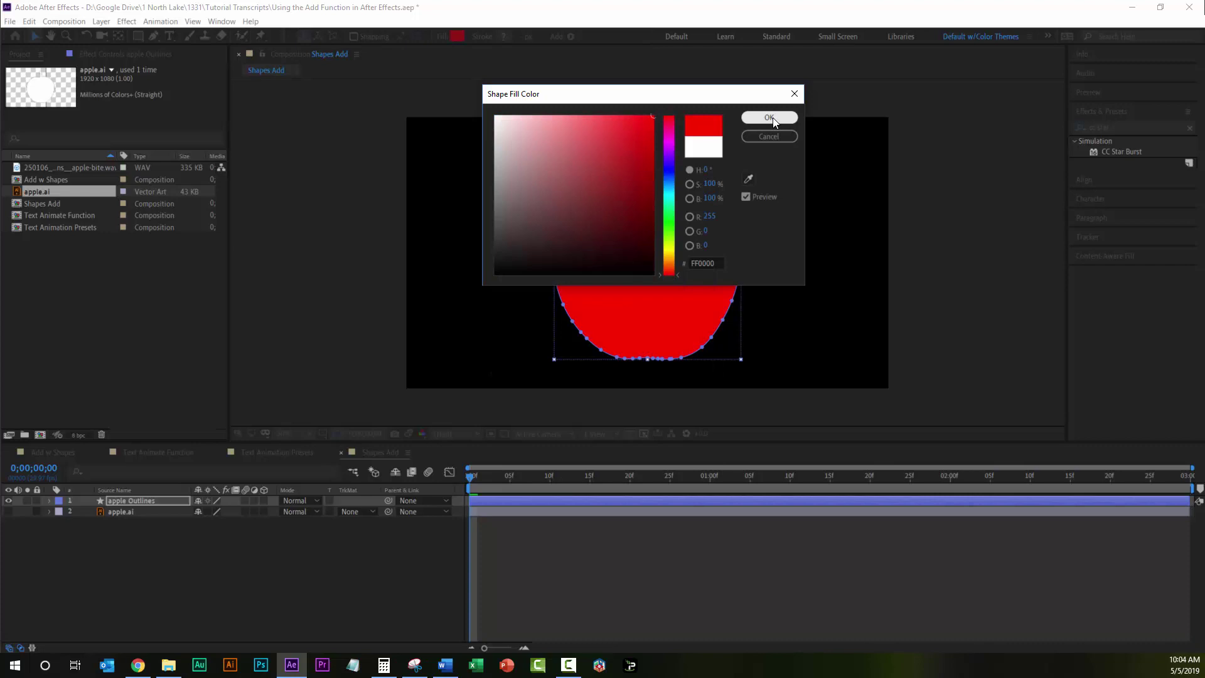
left_click(770, 118)
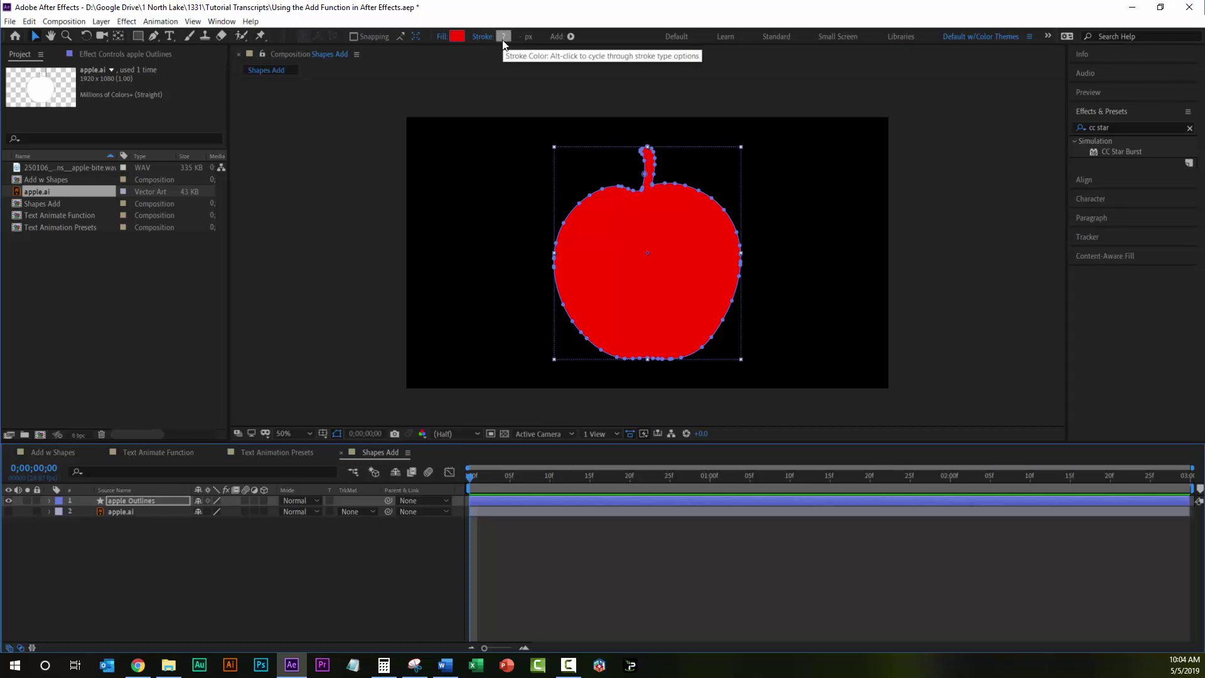
Add a stroke to the apple outline shape and set its width to 20 px
left_click(571, 36)
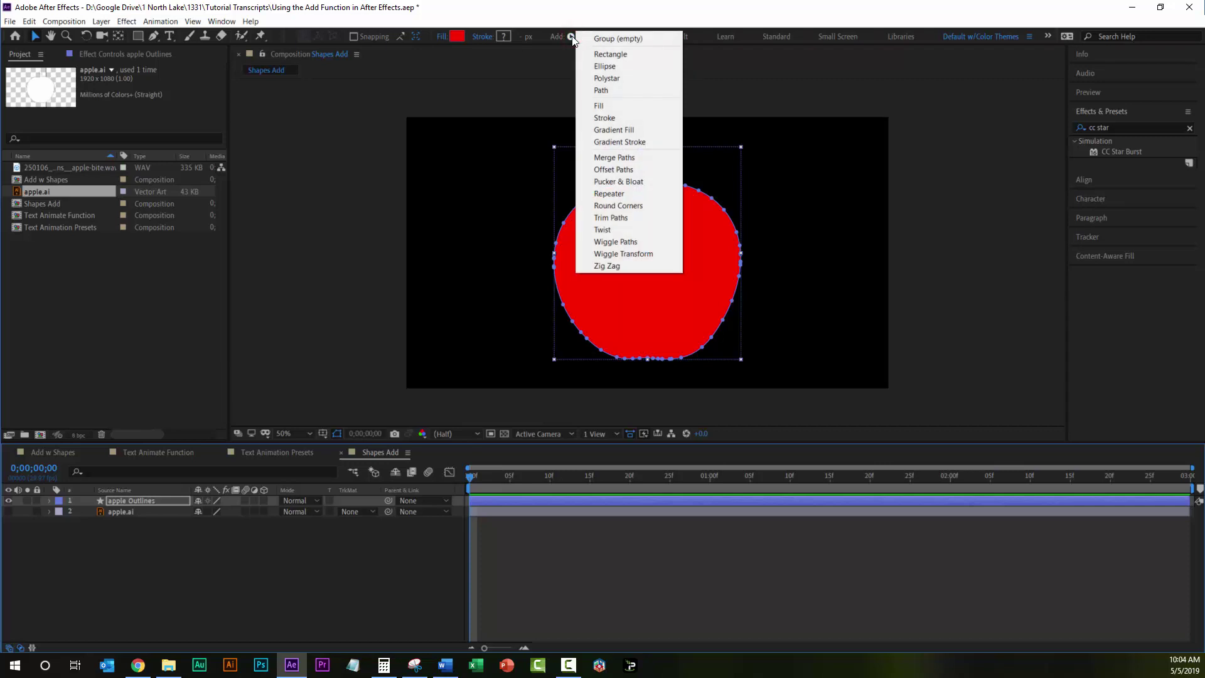
left_click(615, 119)
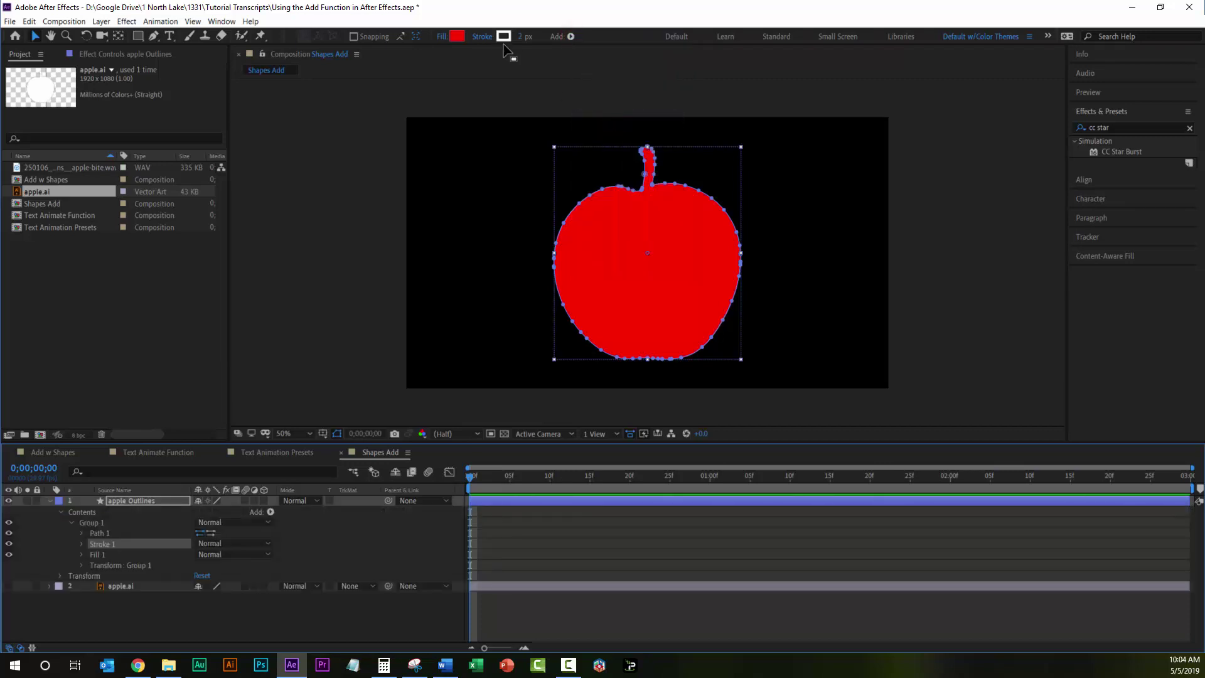
left_click(523, 36)
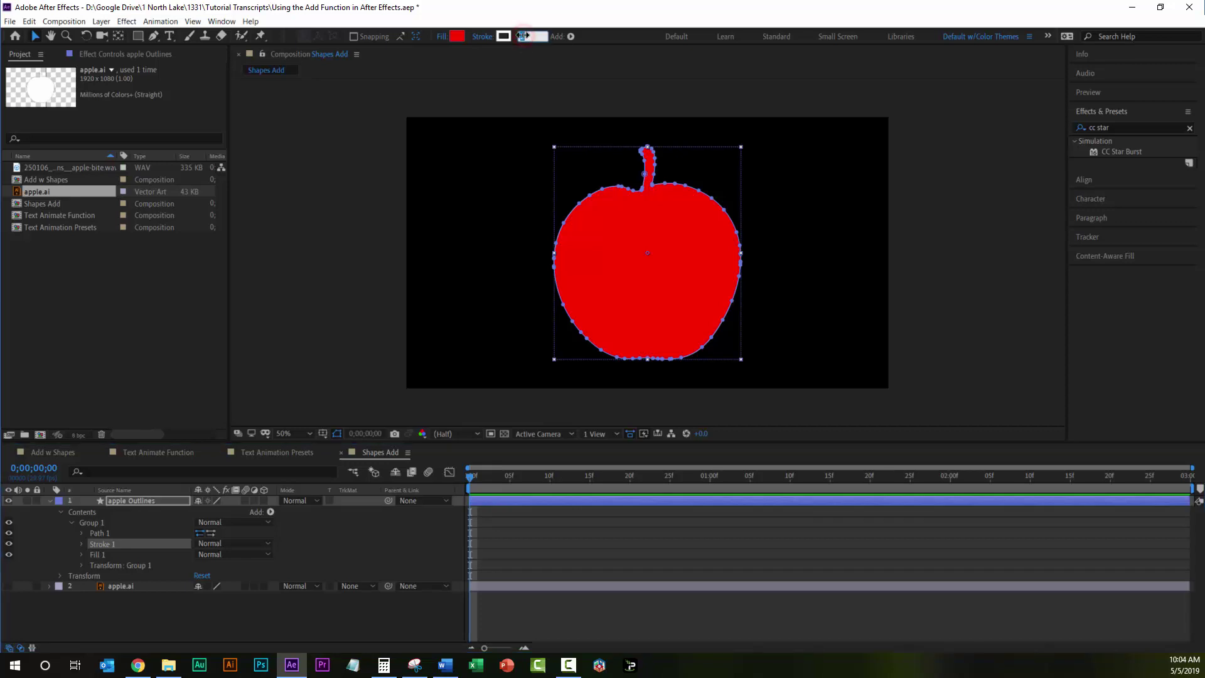
type("10")
key("Return")
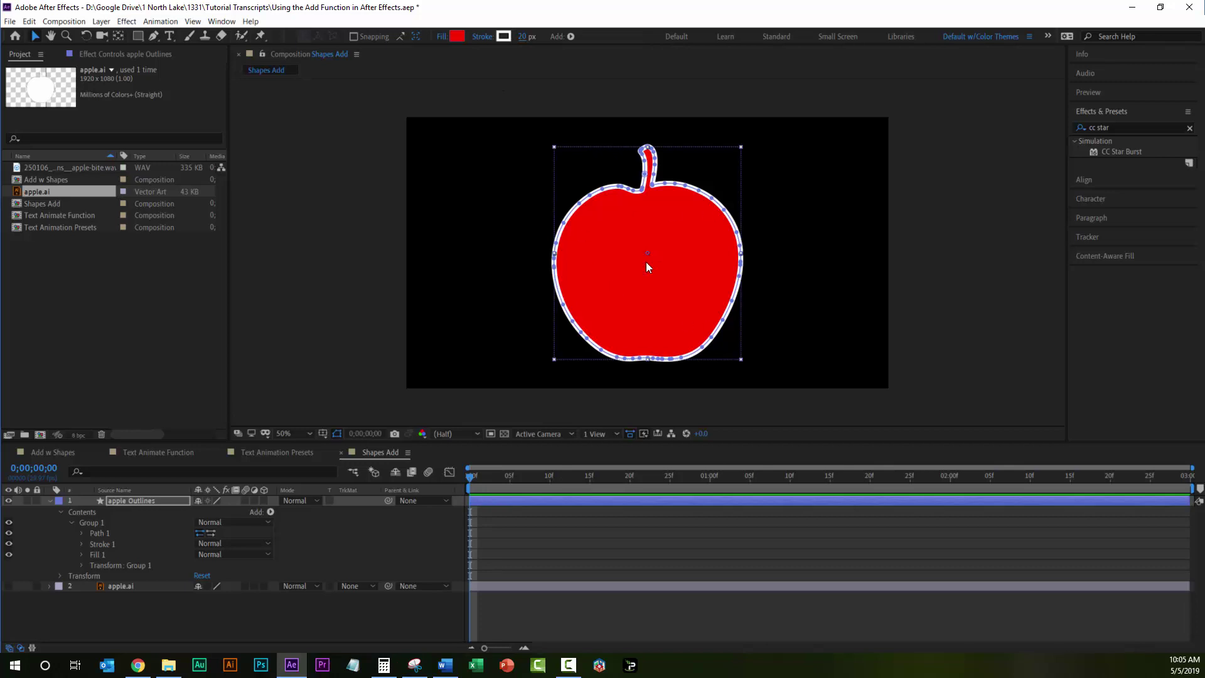
Delete the original apple.ai layer and rename the apple Outlines layer to Apple
left_click(121, 585)
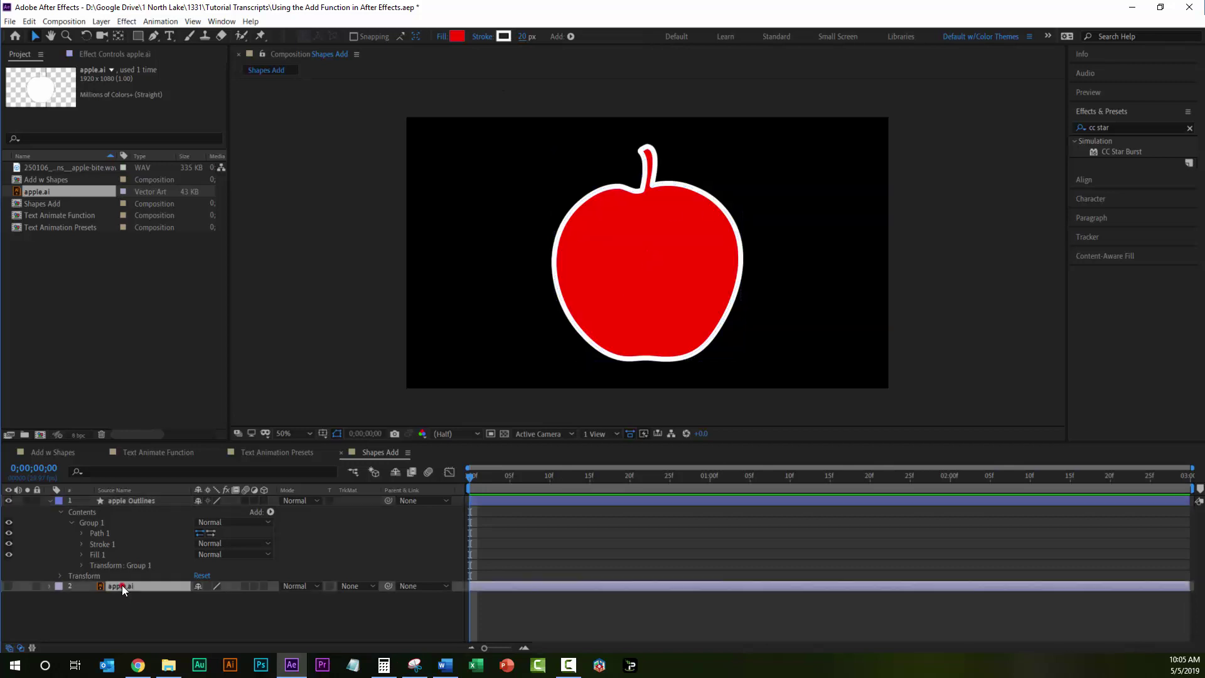
key("Delete")
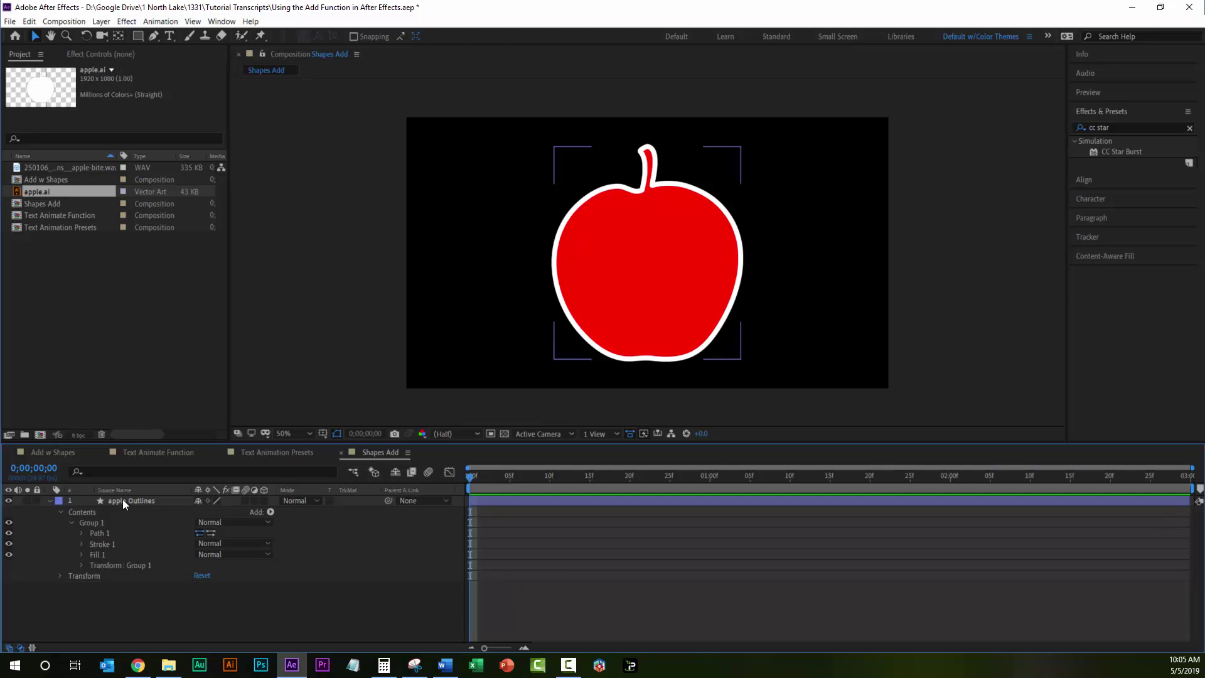
left_click(130, 500)
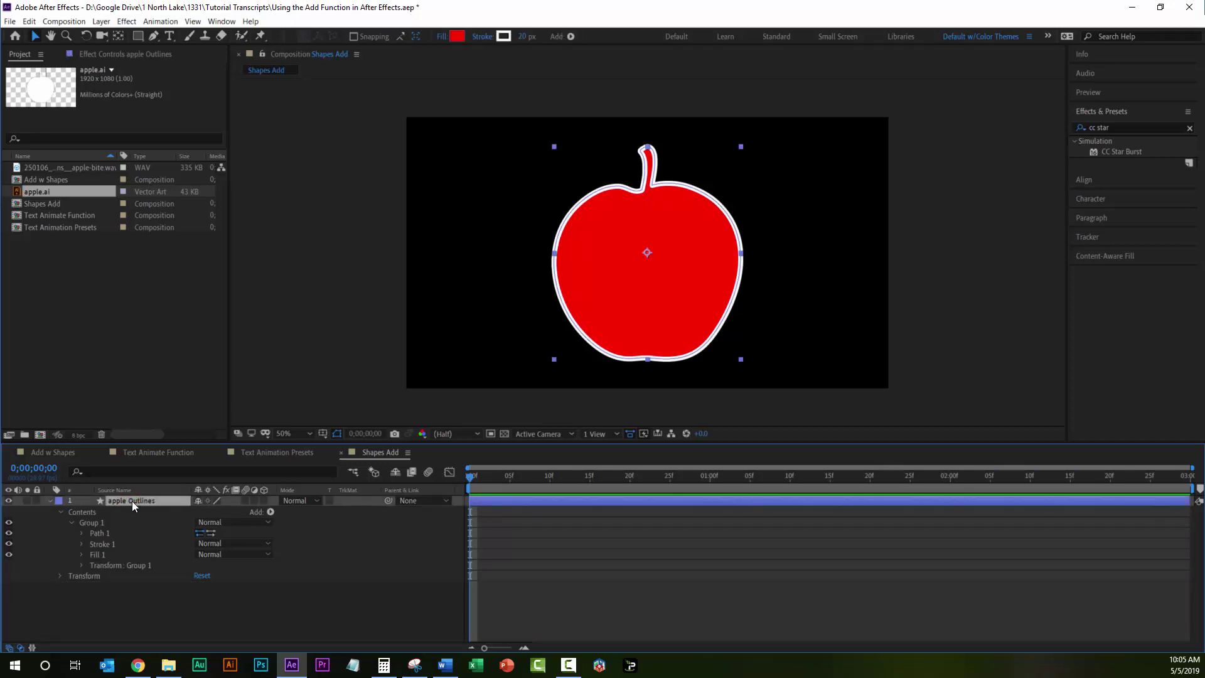
key("Return")
type("Apple")
key("Return")
Draw a circle with the Ellipse tool inside the Apple layer and move it to overlap the apple's lower right edge
left_click(139, 38)
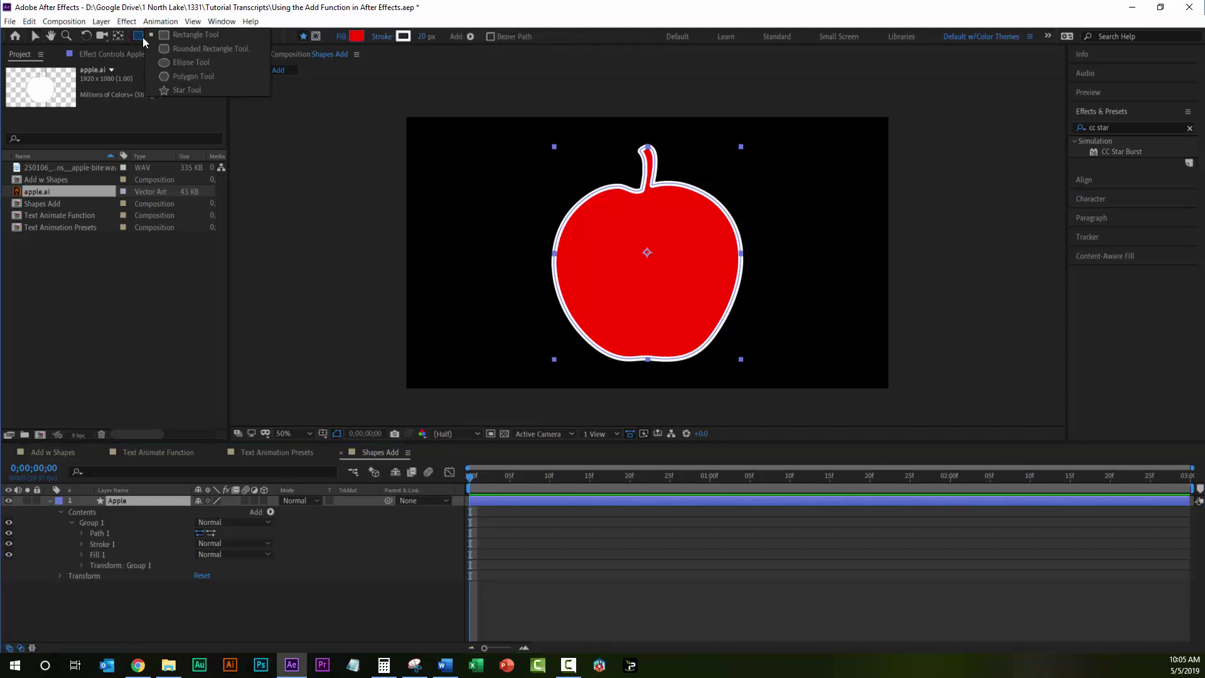
left_click(194, 63)
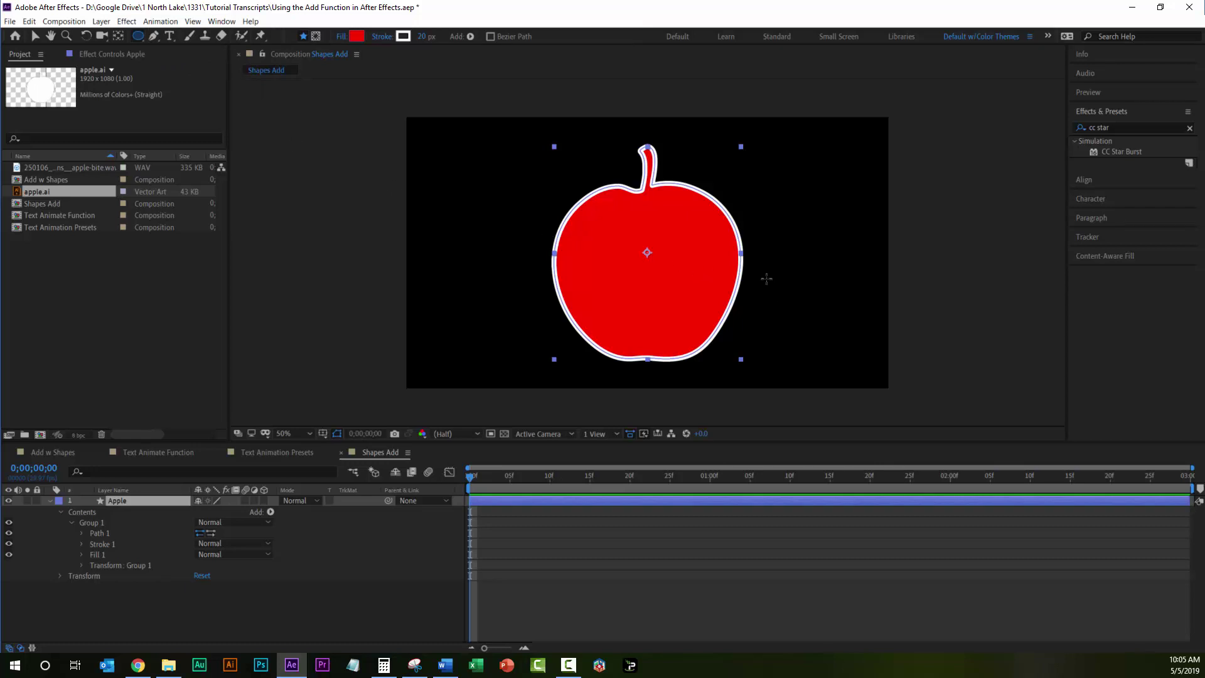
left_click_drag(767, 279, 849, 361)
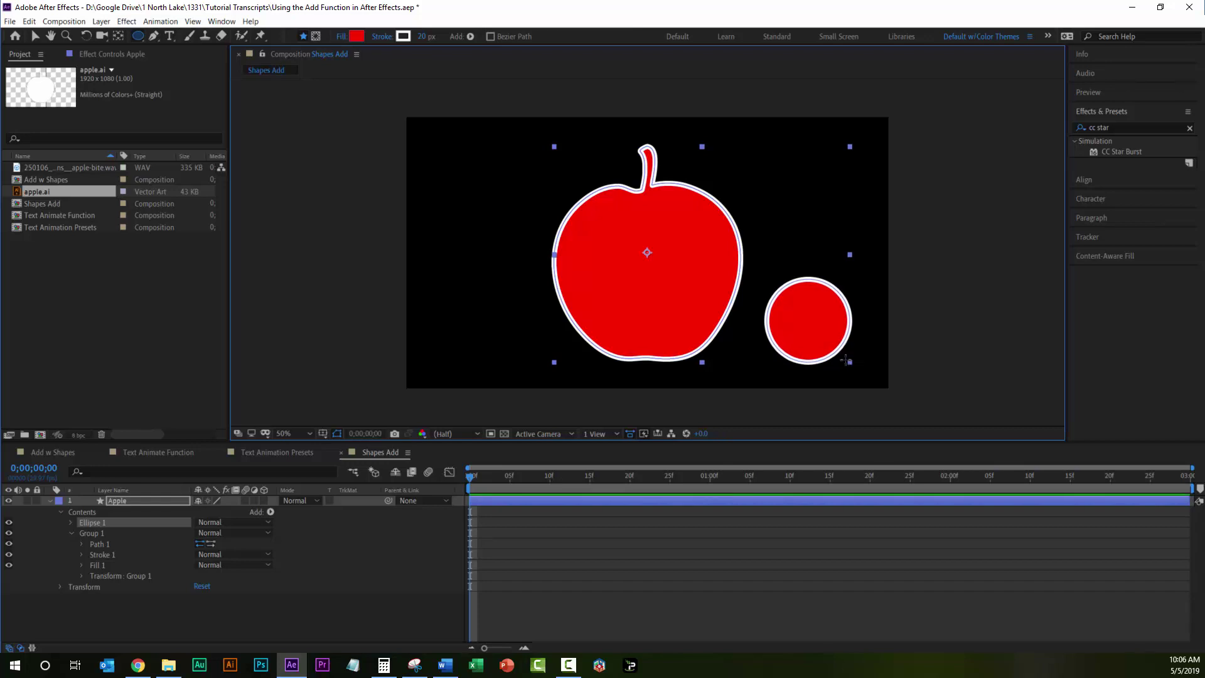
left_click(34, 37)
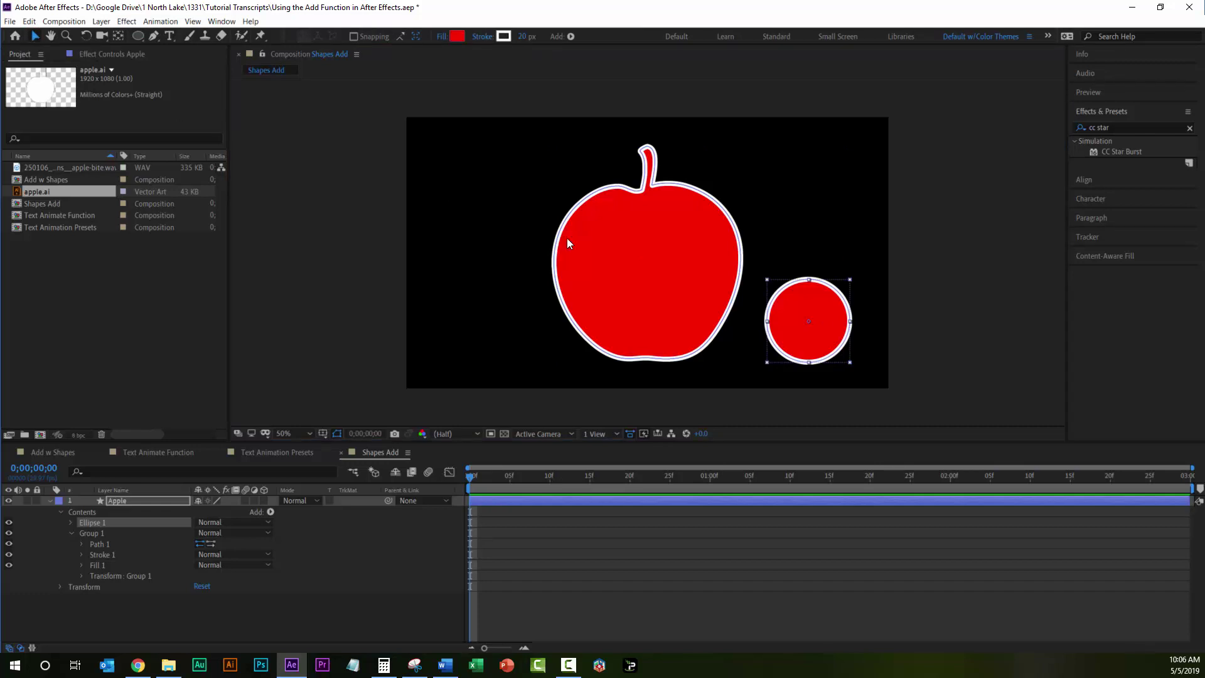
left_click_drag(813, 306, 748, 288)
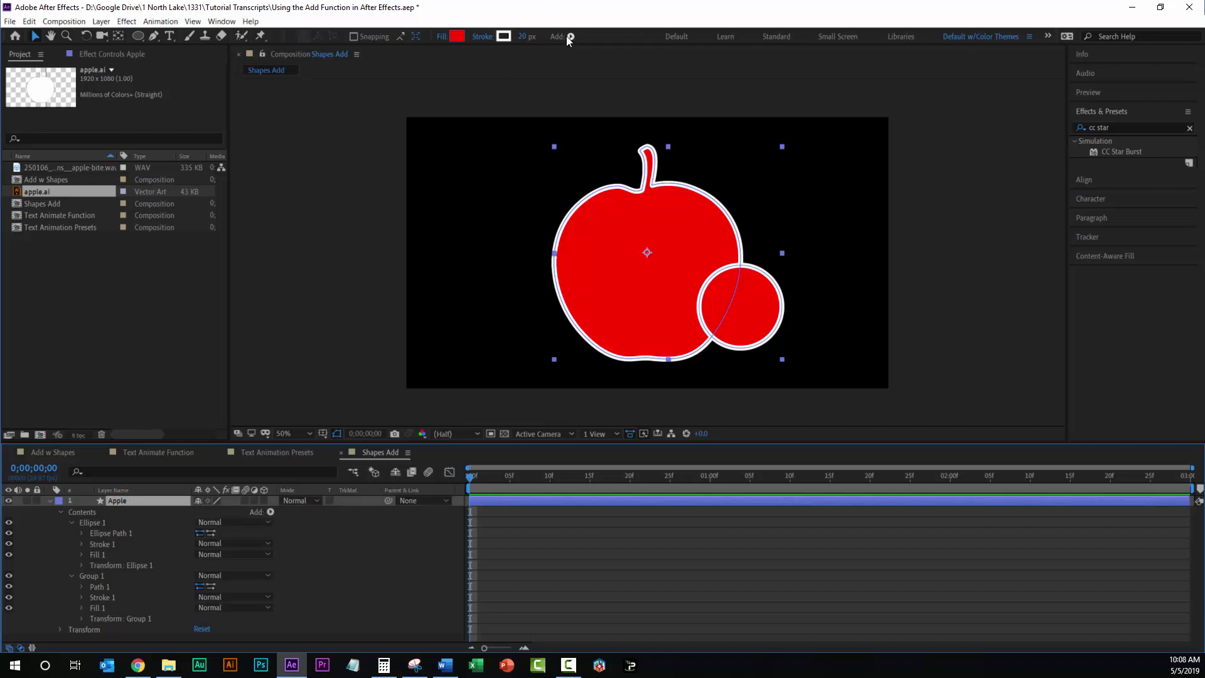
Add Merge Paths to the Apple layer's contents and set its mode to Subtract
left_click(272, 511)
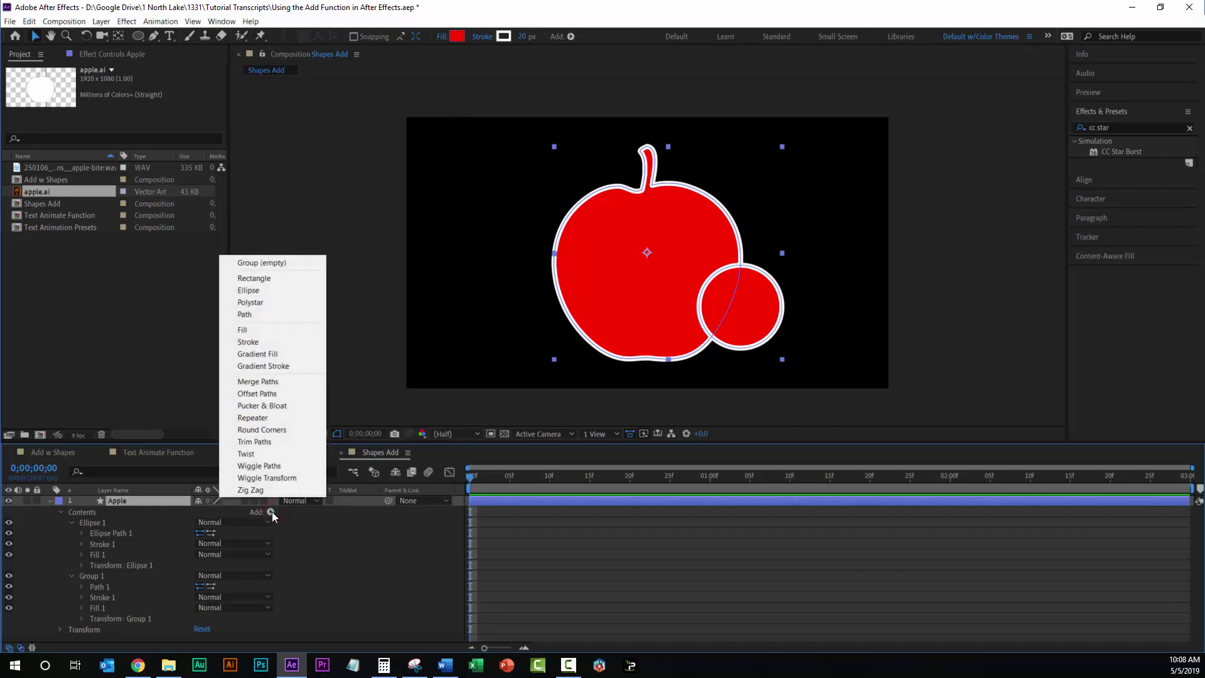
left_click(283, 383)
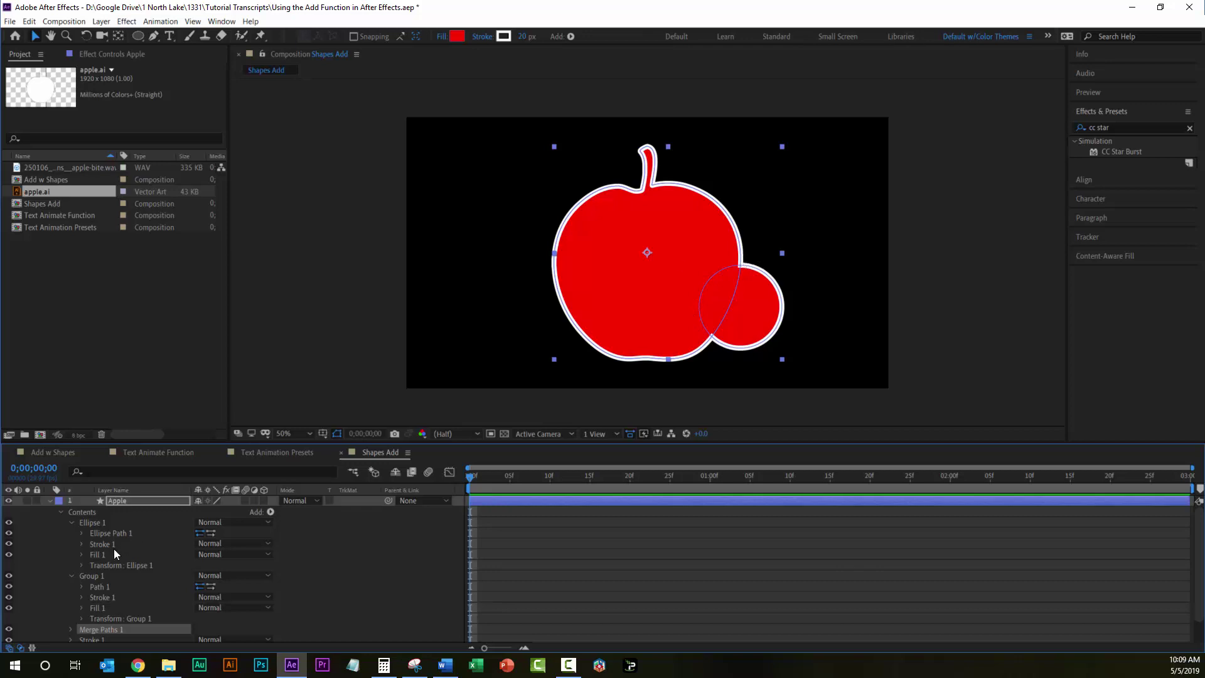
scroll(115, 548, "down", 1)
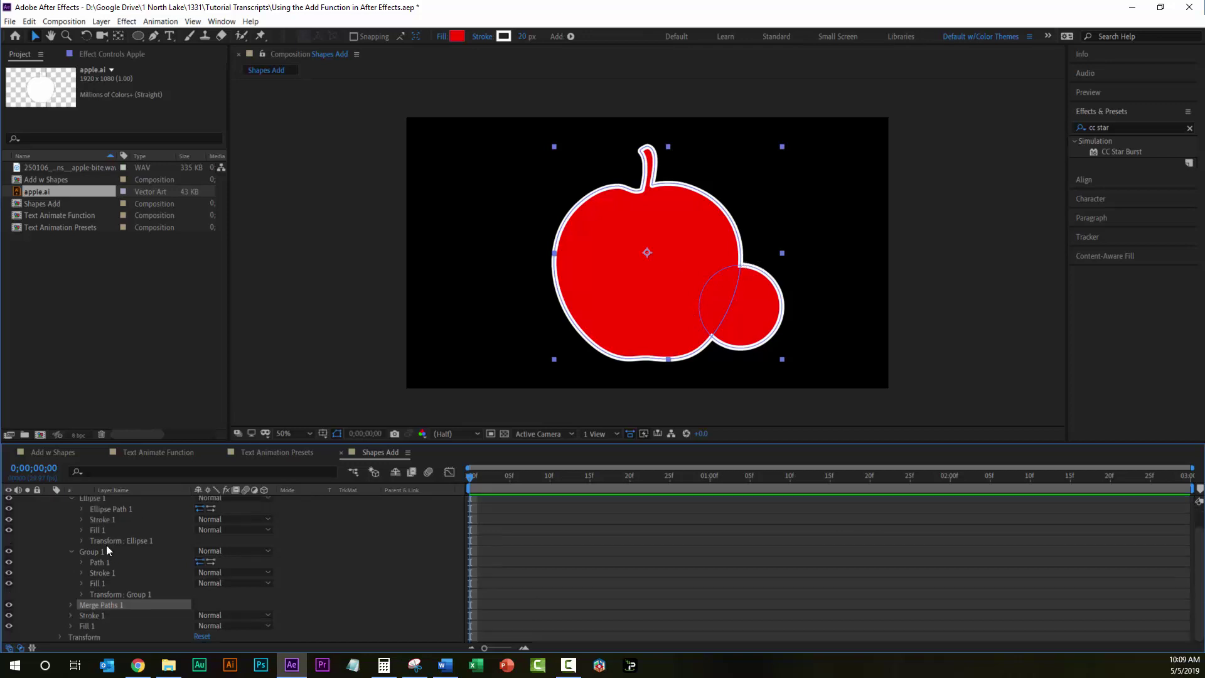
left_click(69, 606)
scroll(146, 594, "down", 1)
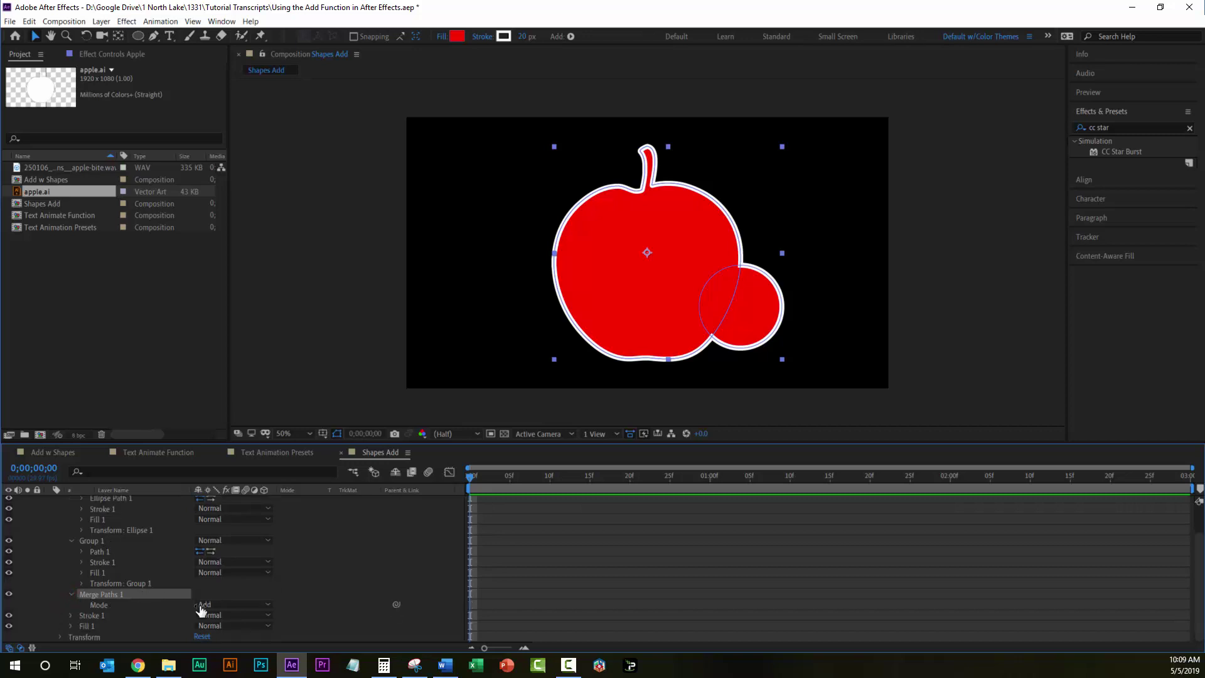
left_click(266, 605)
left_click(237, 571)
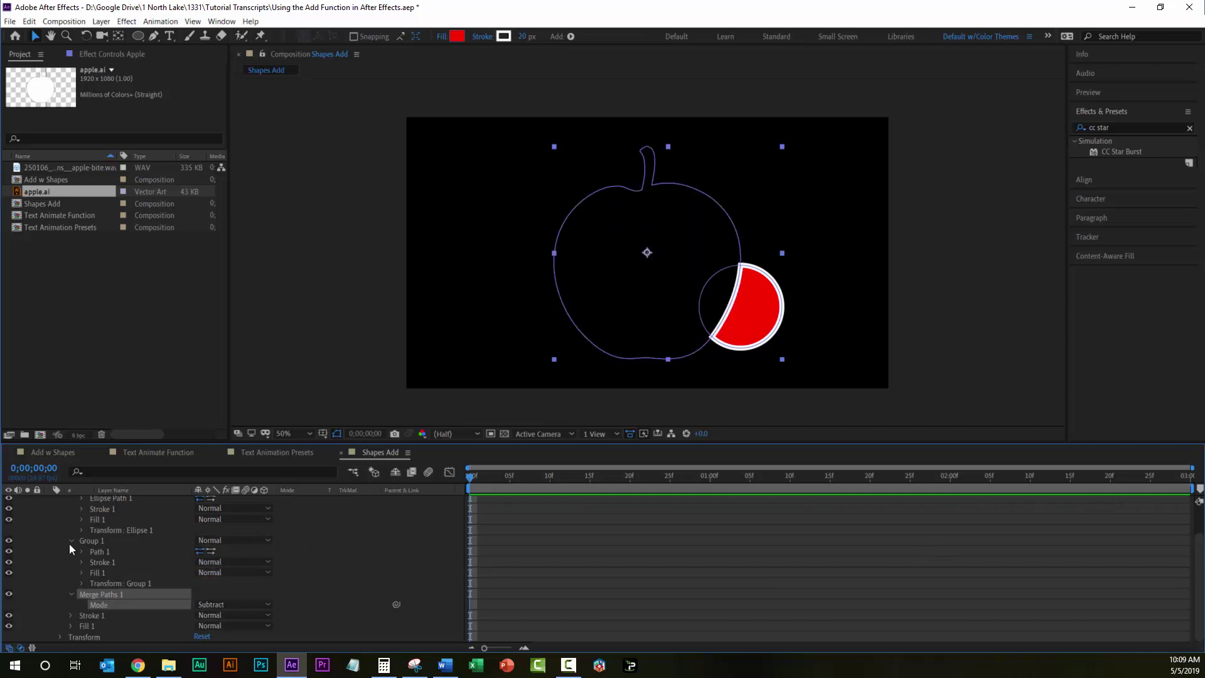
scroll(104, 547, "up", 3)
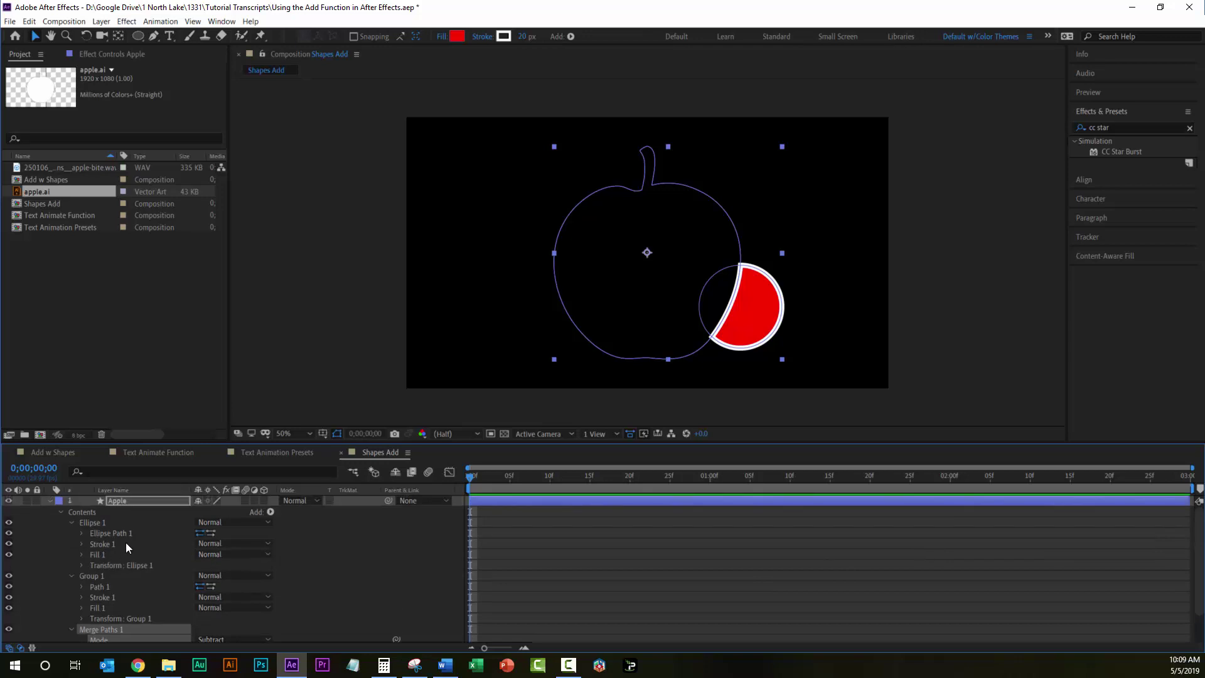
Rename the Apple layer's Group 1 to Apple Shape
left_click(92, 577)
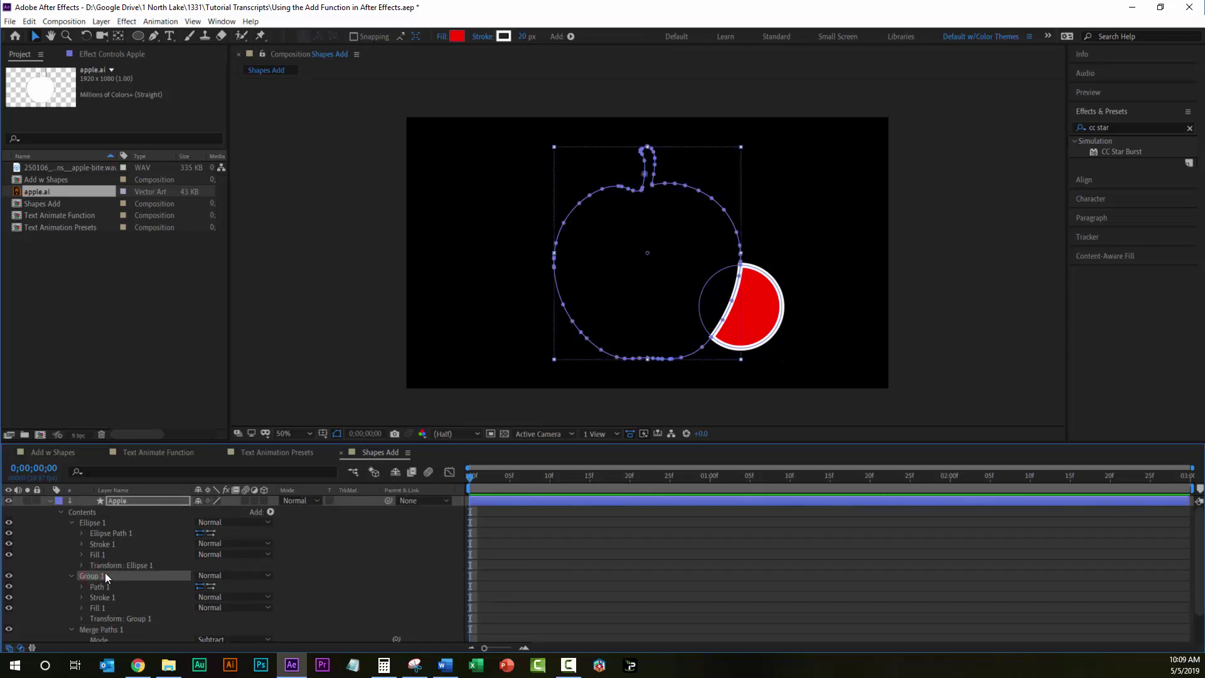
left_click(94, 577)
key("Return")
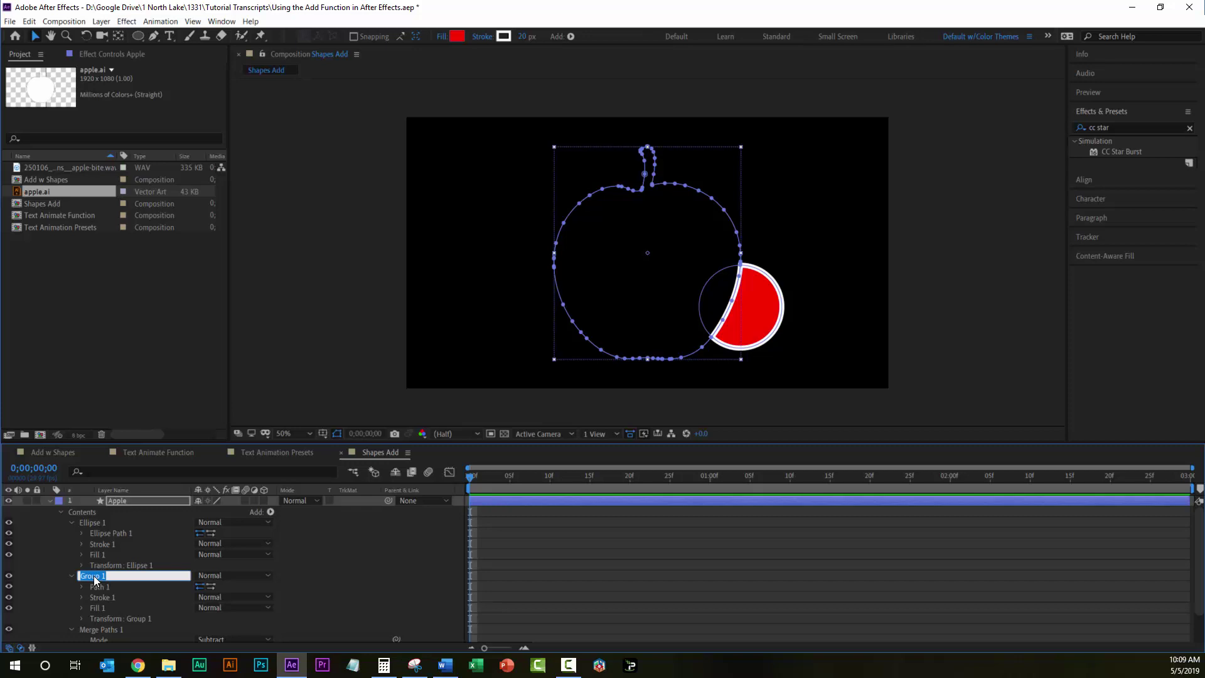
type("Apple Shape")
key("Return")
Rename the Ellipse 1 group to Bite
left_click(92, 523)
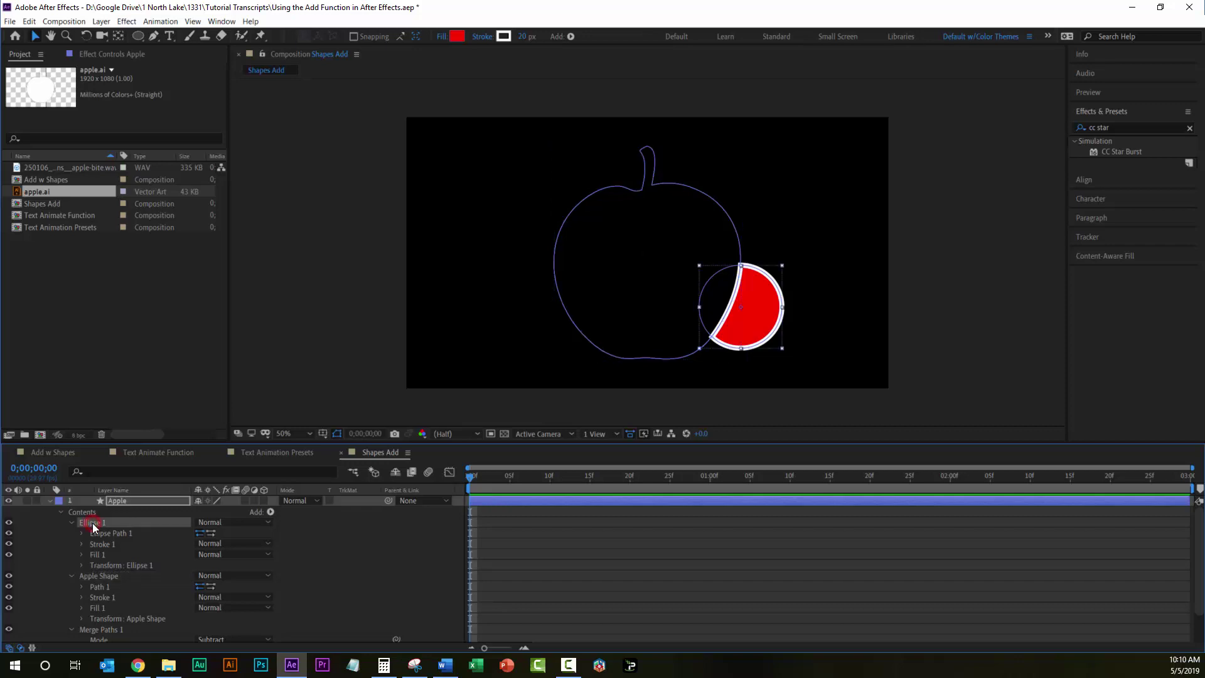
key("Return")
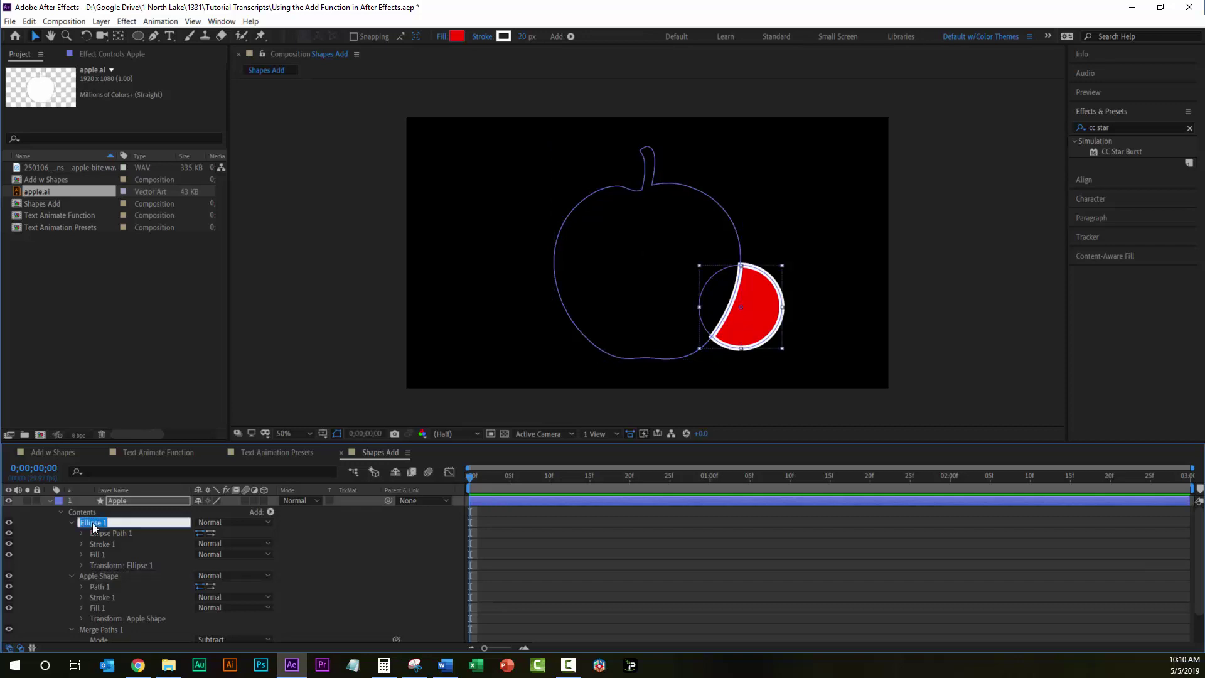
type("Bite")
key("Return")
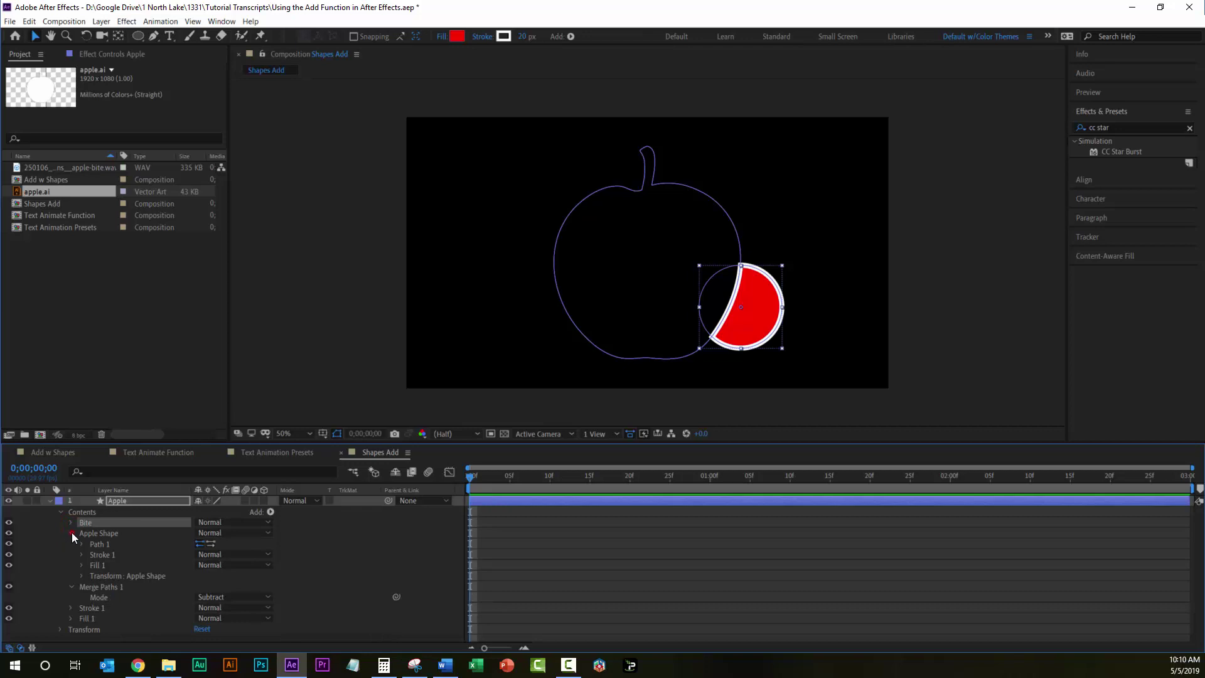
Collapse the content groups and move Apple Shape above Bite so the circle is subtracted from the apple
left_click(70, 523)
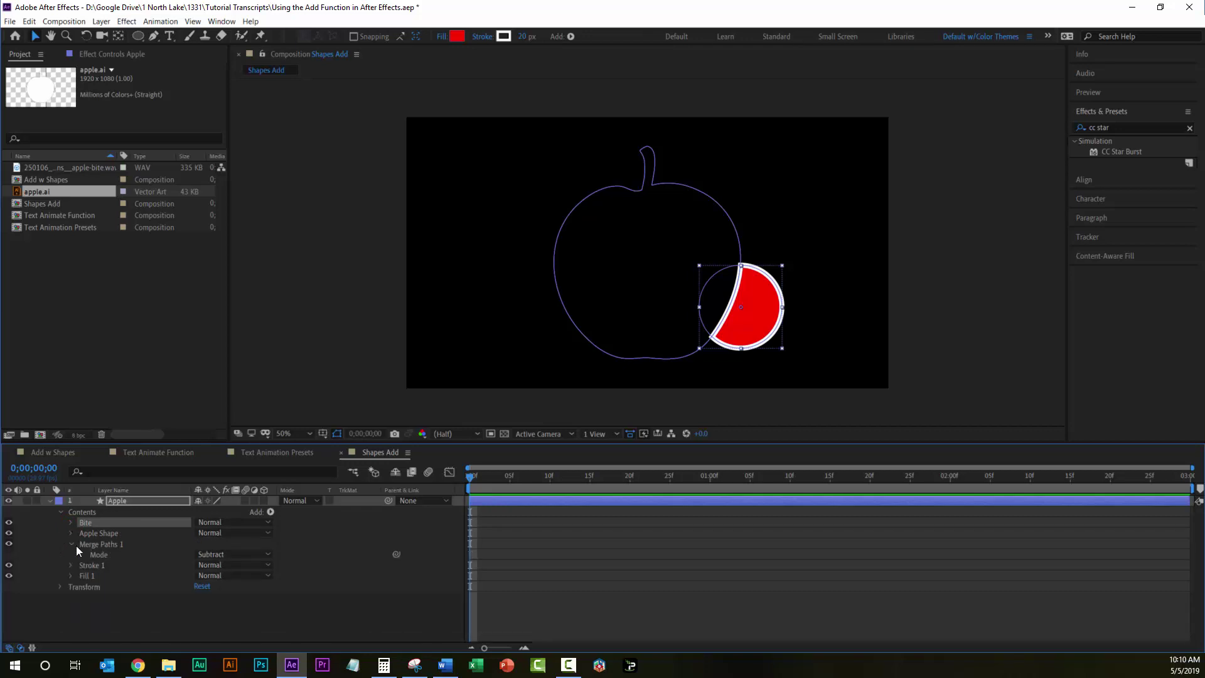
left_click(71, 545)
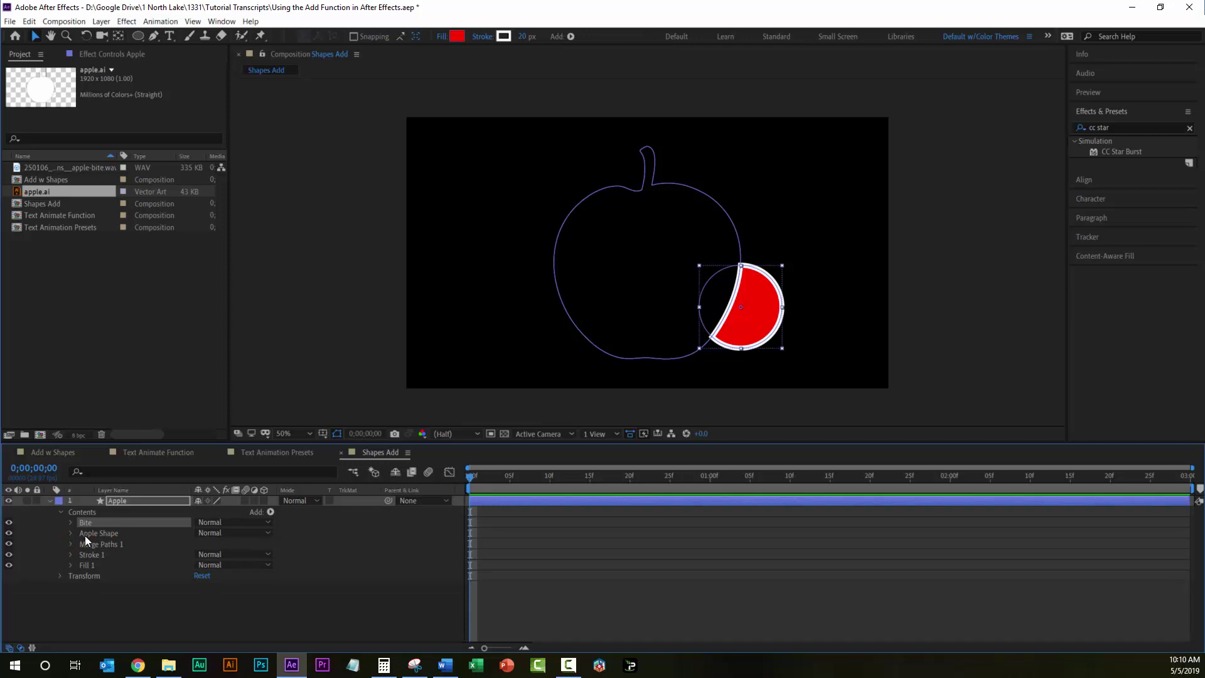
left_click(93, 537)
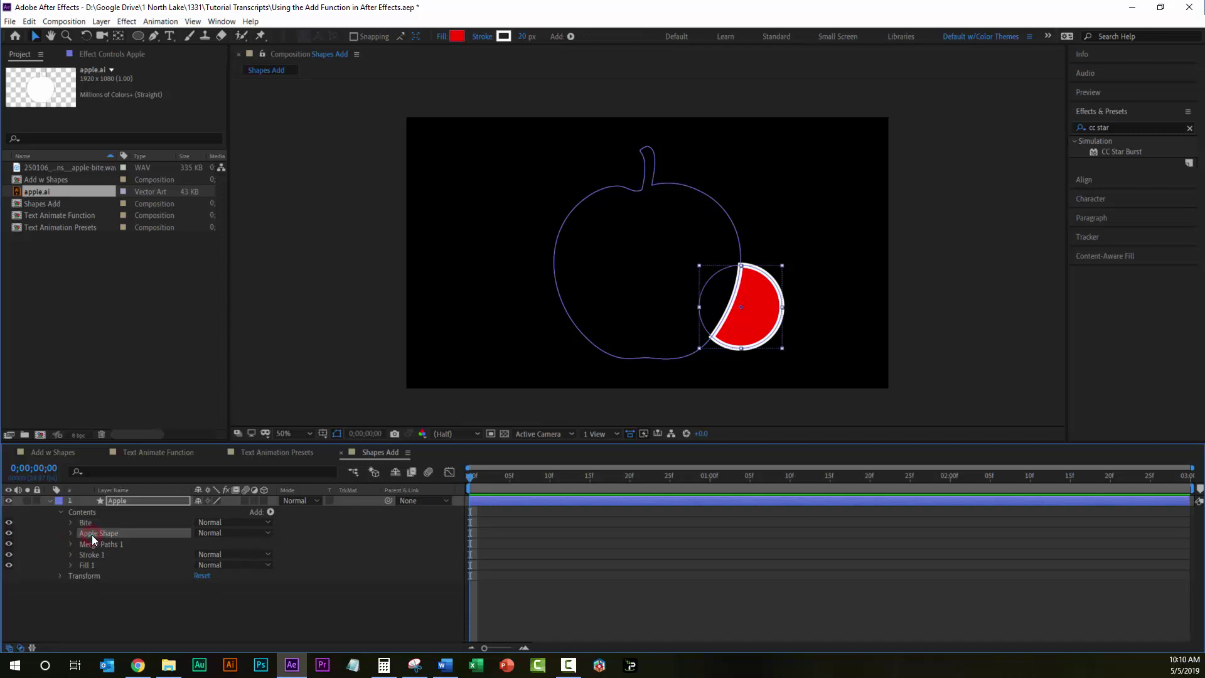
left_click_drag(92, 535, 96, 520)
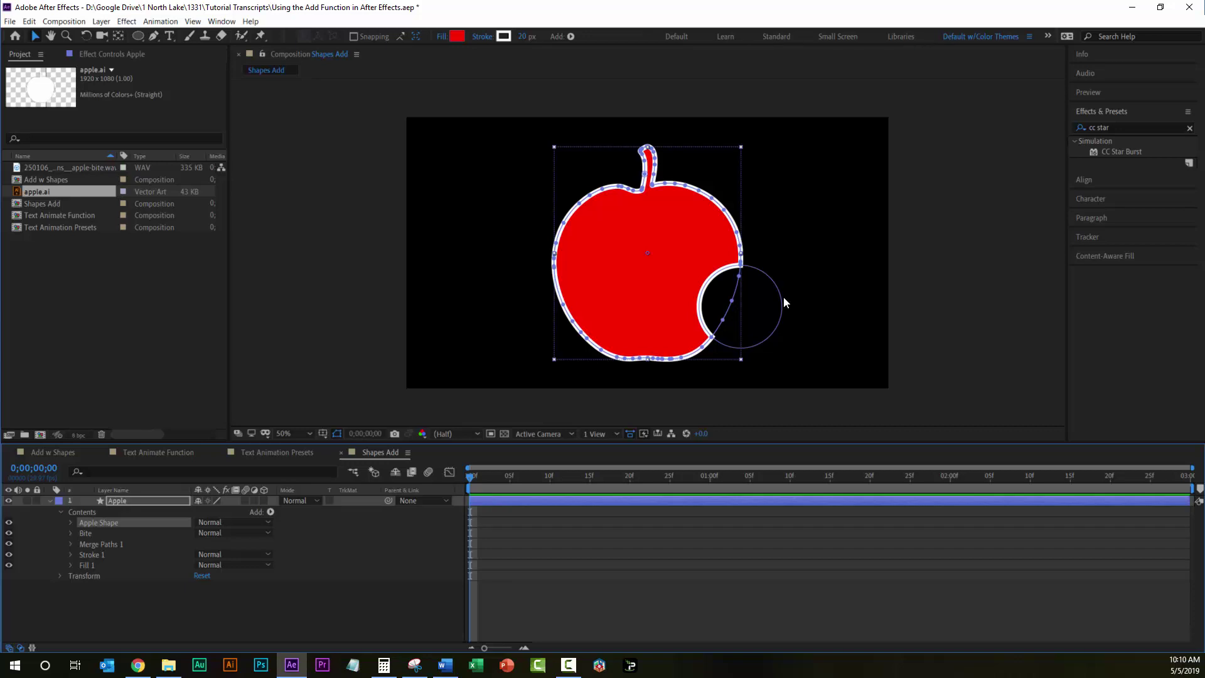
Add a Position keyframe to the Bite group's ellipse path at 0;00;00;15
left_click(590, 480)
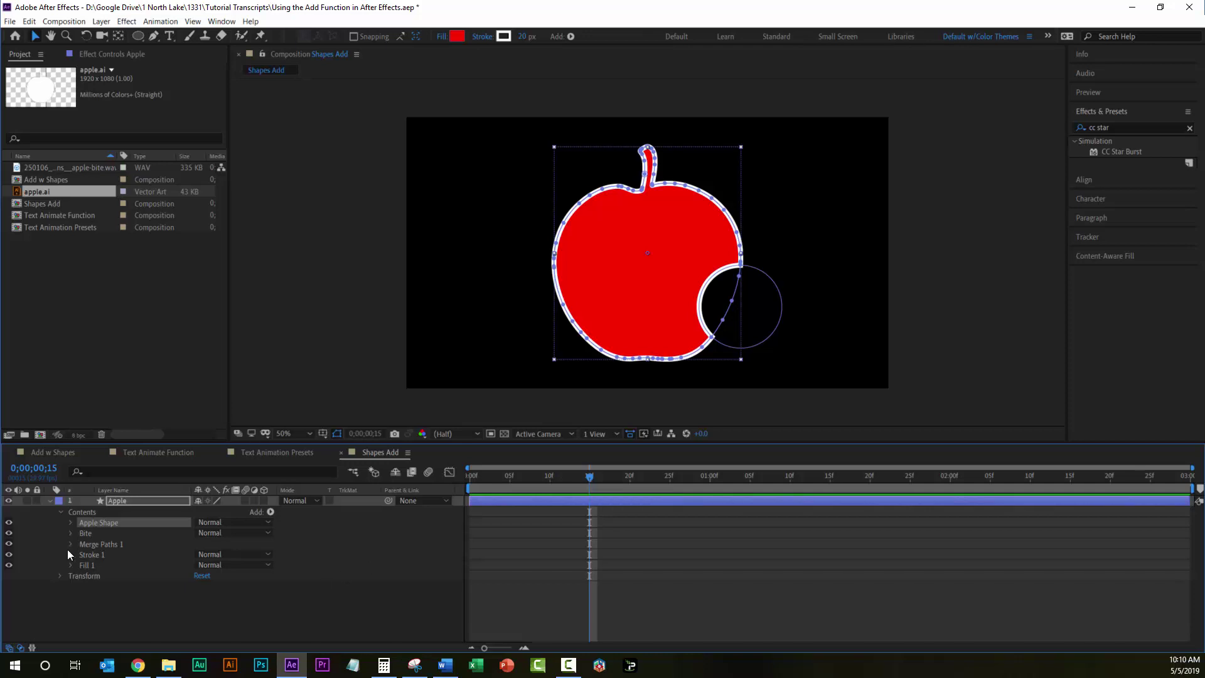
left_click(70, 533)
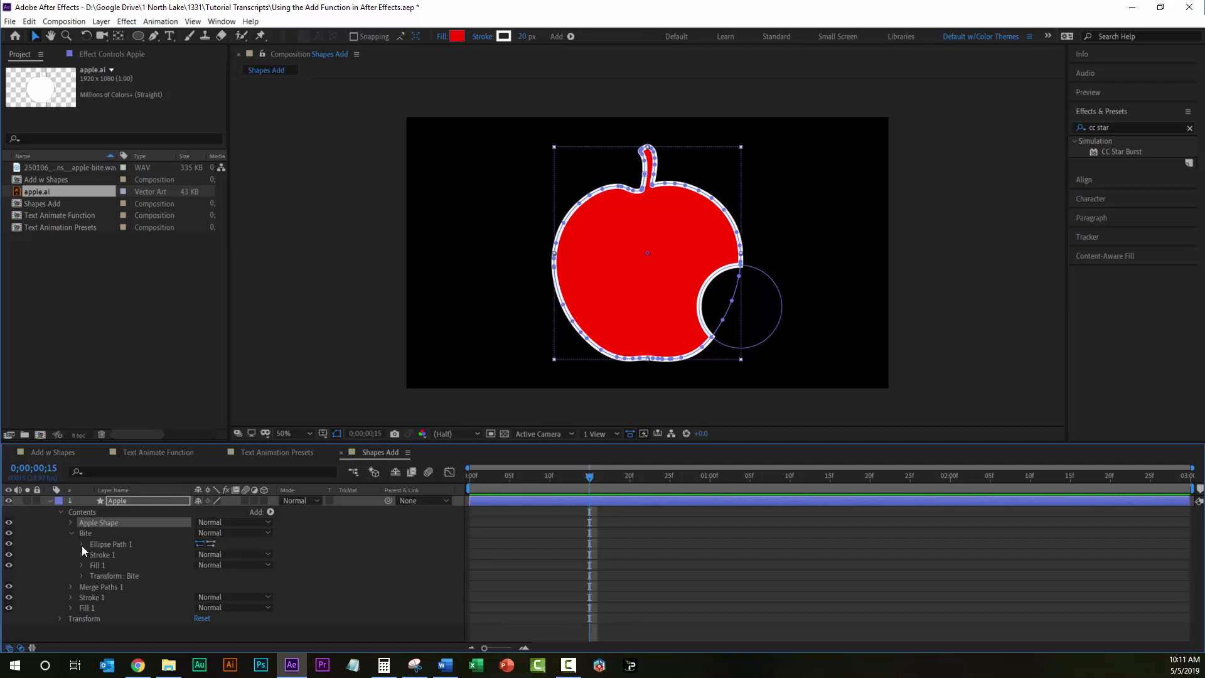
left_click(82, 545)
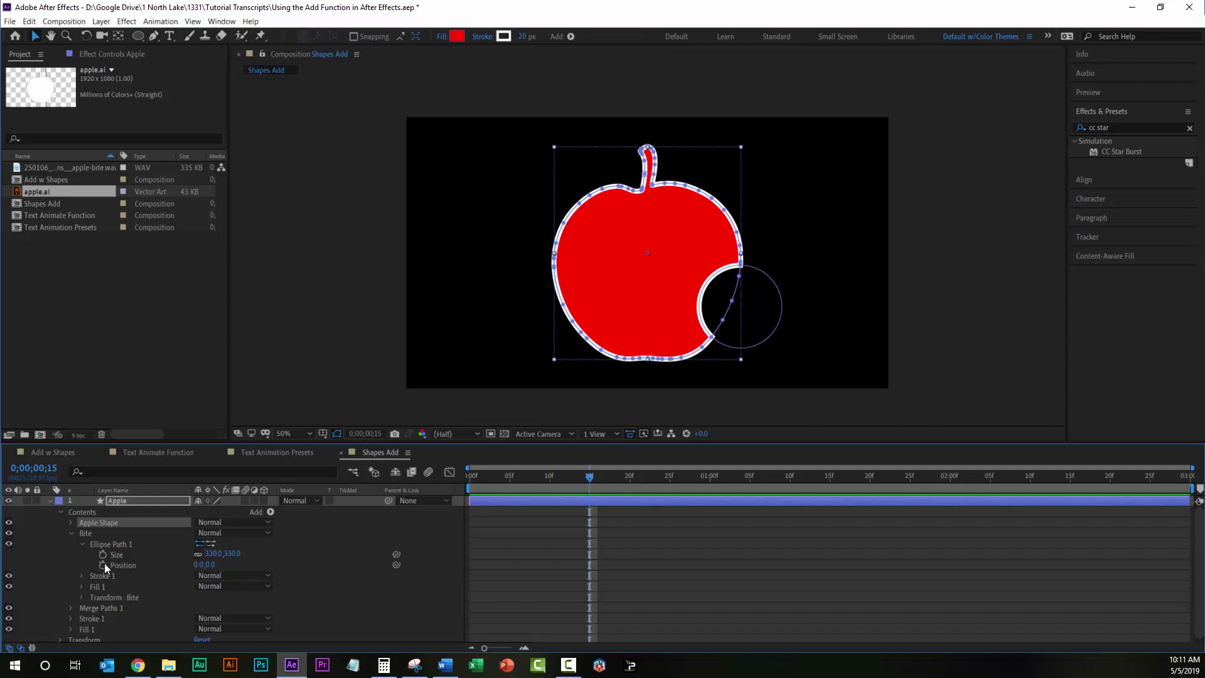
left_click(103, 566)
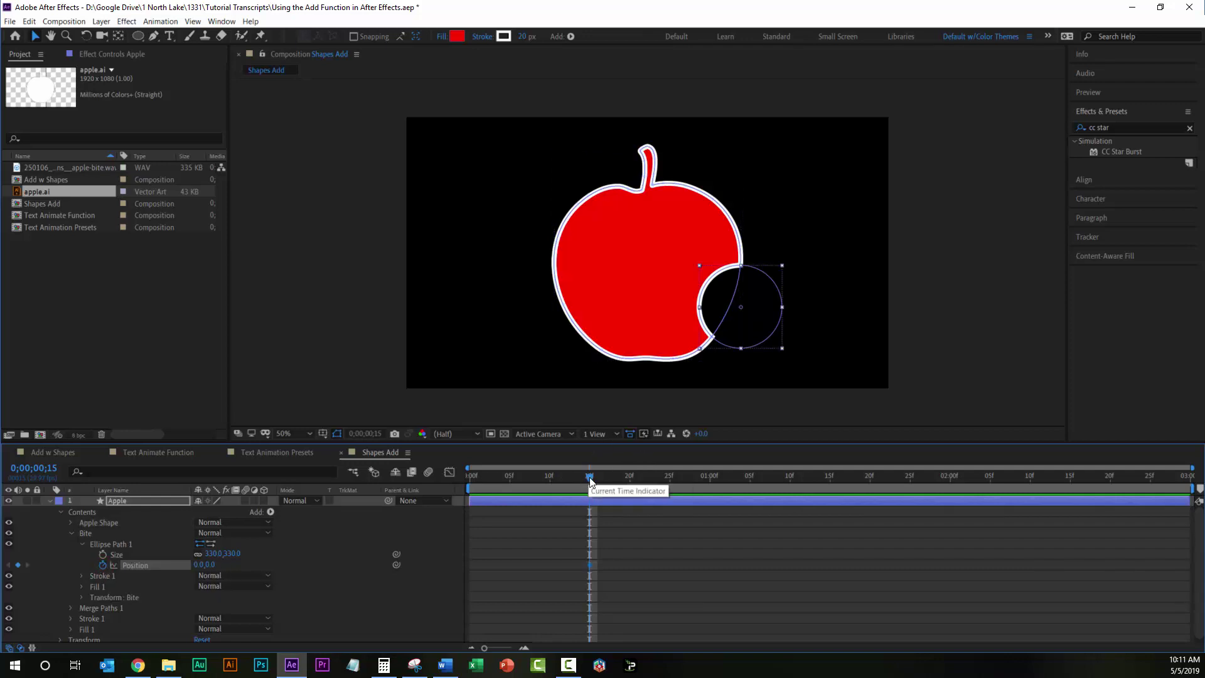
At frame 12, keyframe the Bite ellipse's position to 159.0, 0.0 outside the apple, and preview the motion up to frame 15
left_click_drag(590, 481, 567, 480)
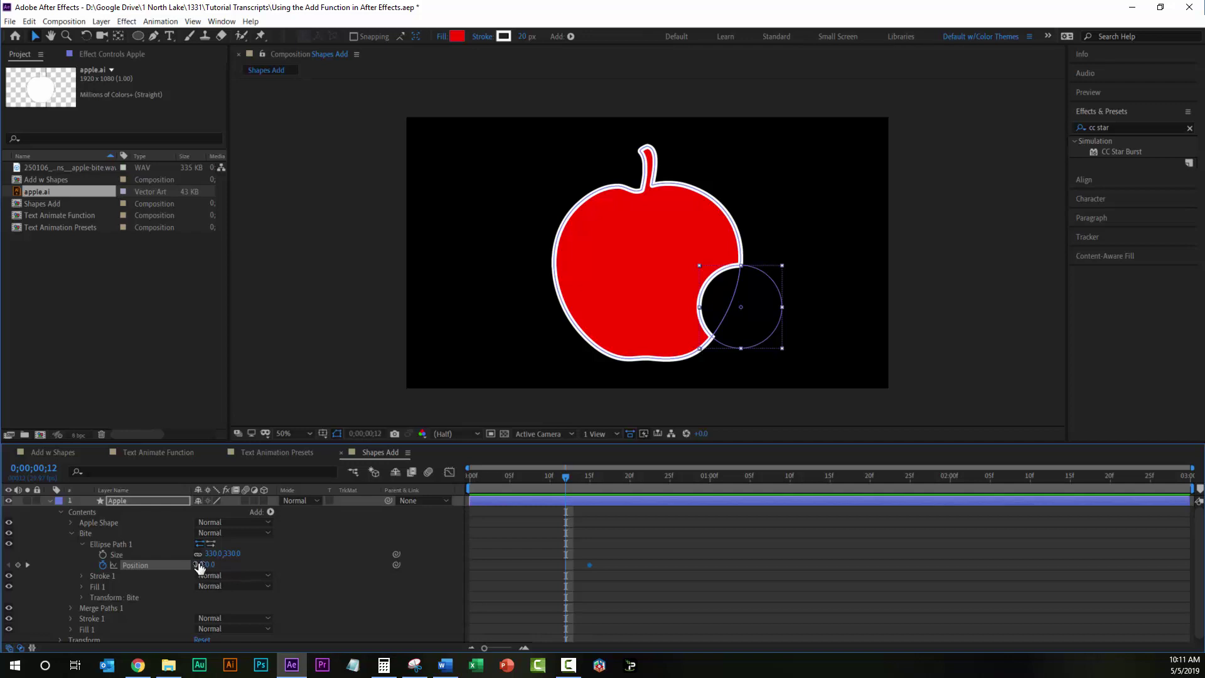
left_click_drag(200, 567, 307, 571)
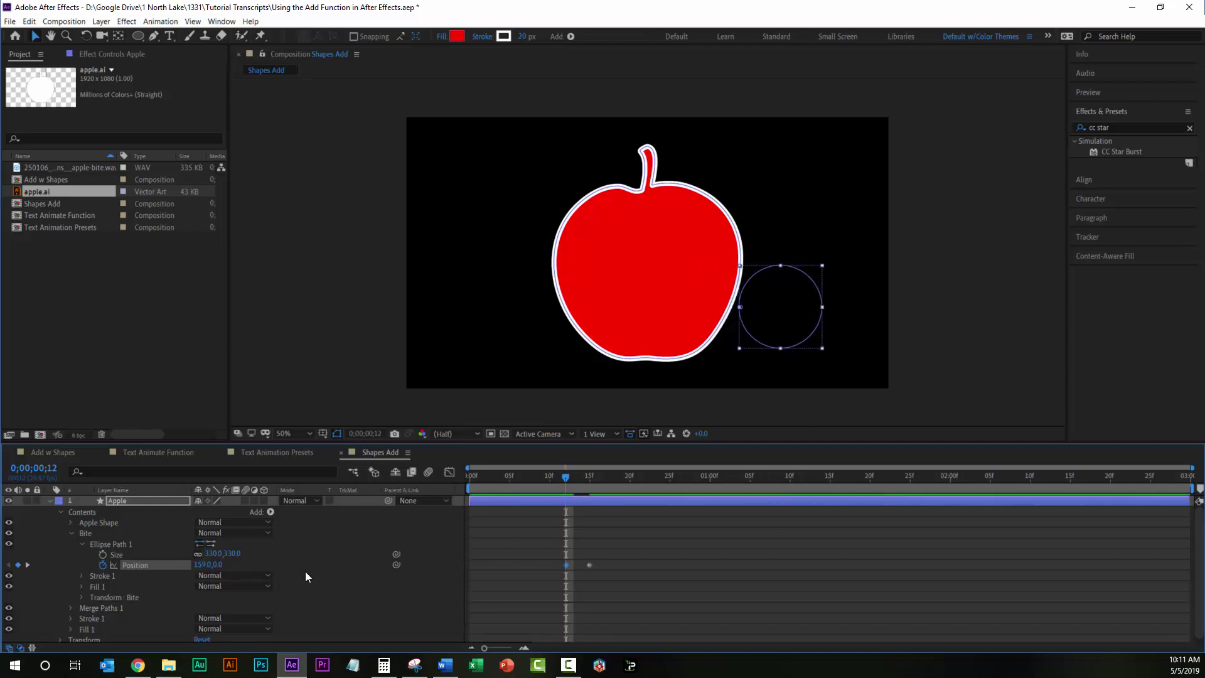
left_click_drag(569, 477, 593, 498)
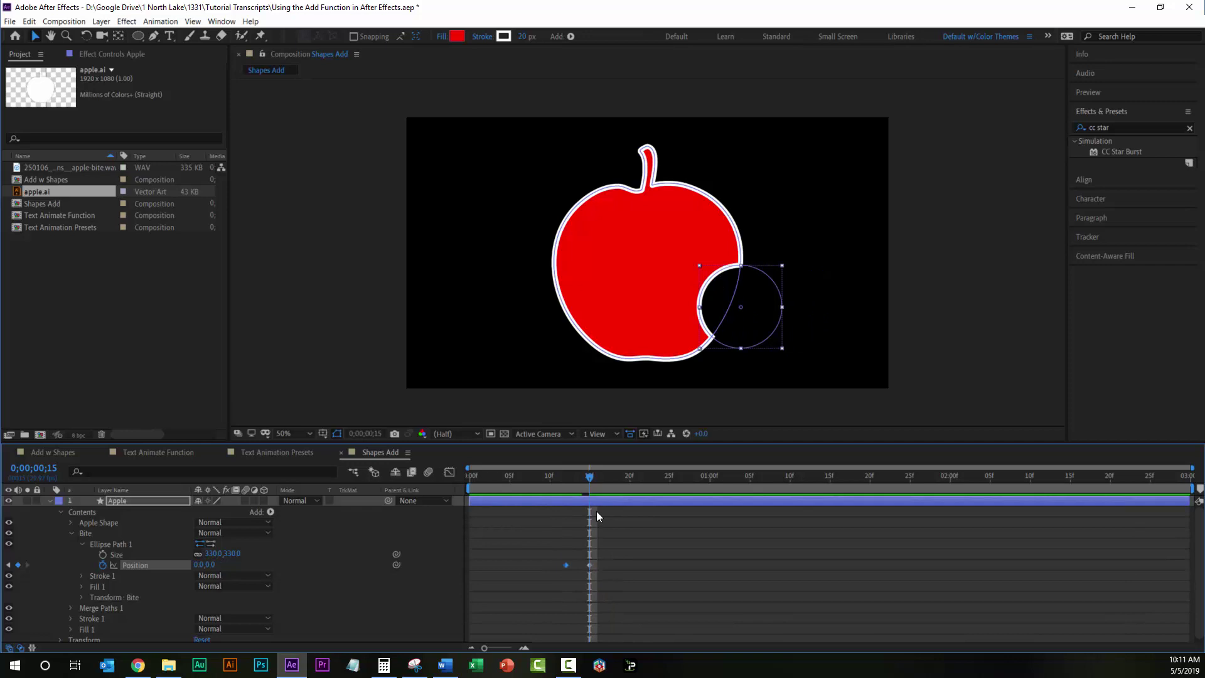
Add Pucker & Bloat to the Apple layer's contents
left_click(48, 501)
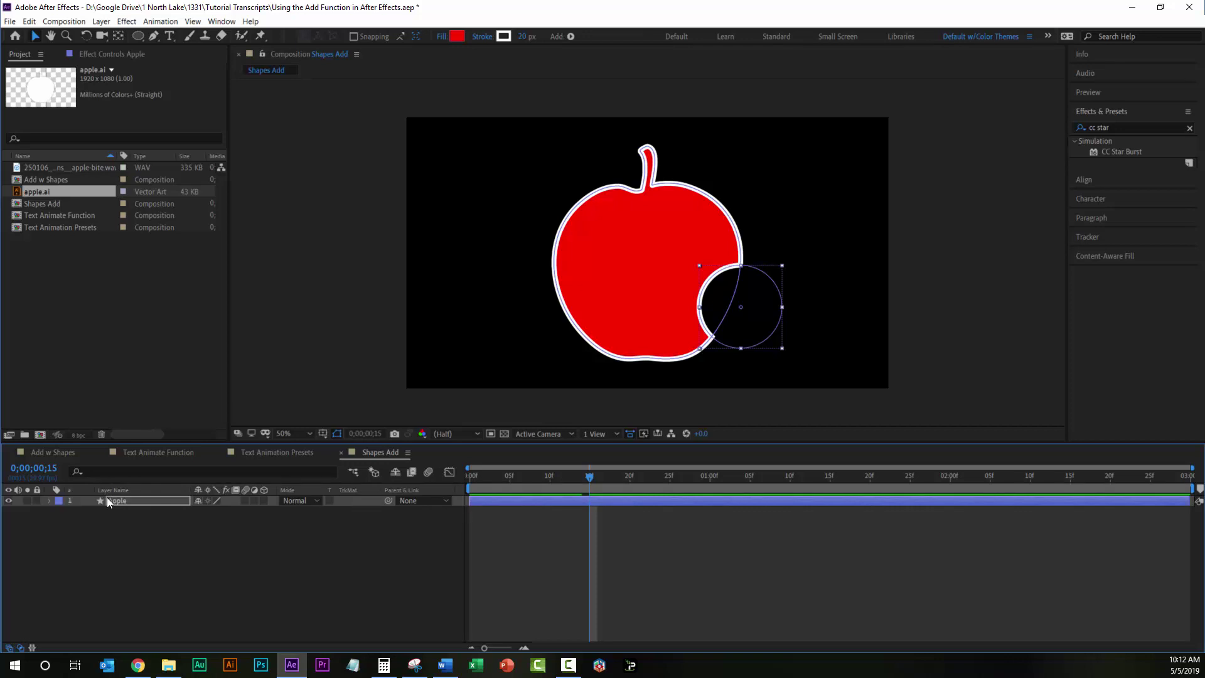
left_click(50, 501)
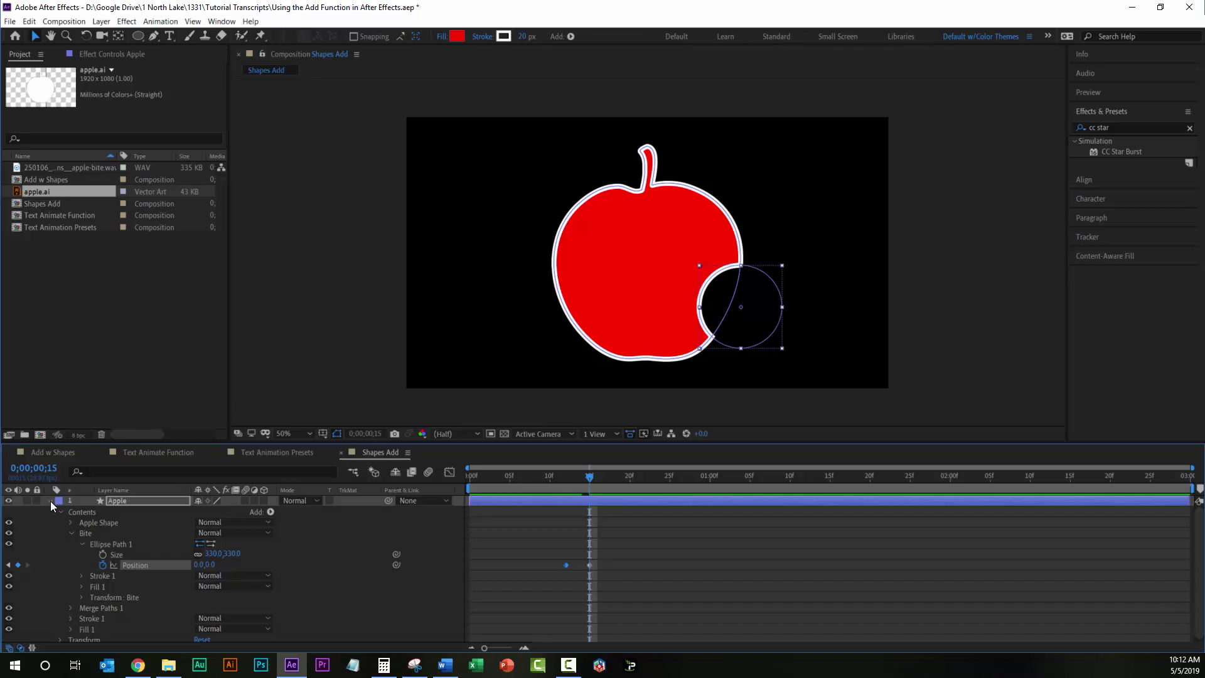
scroll(50, 521, "down", 1)
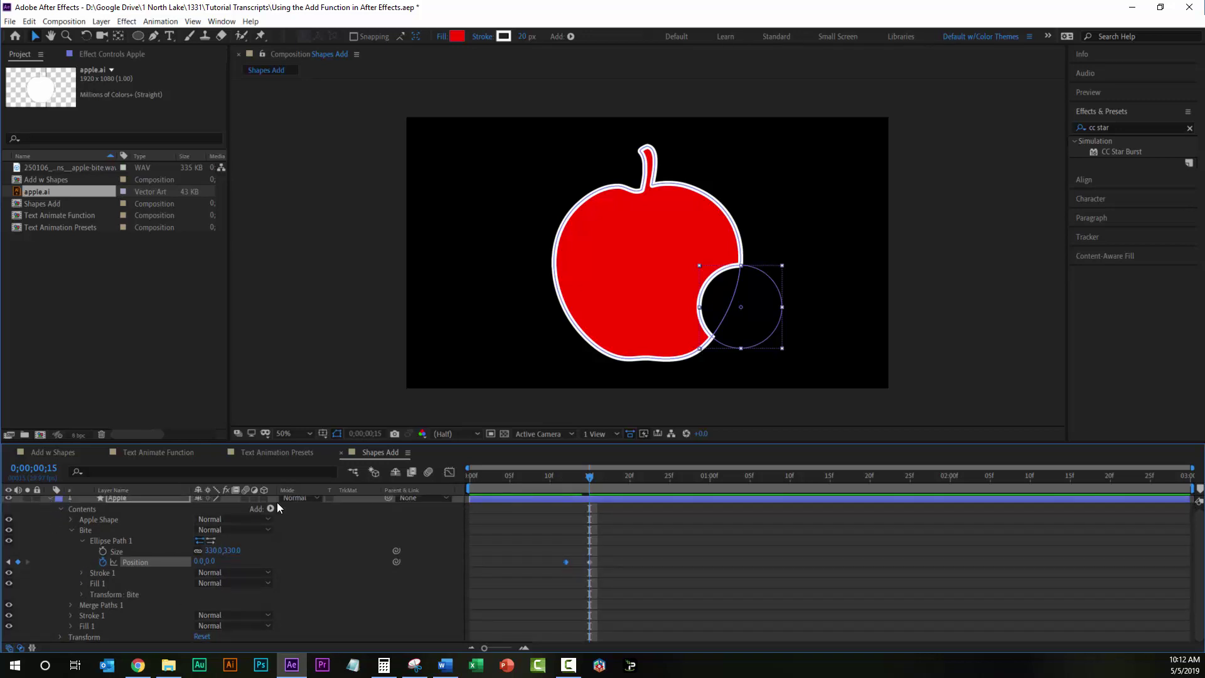
left_click(80, 509)
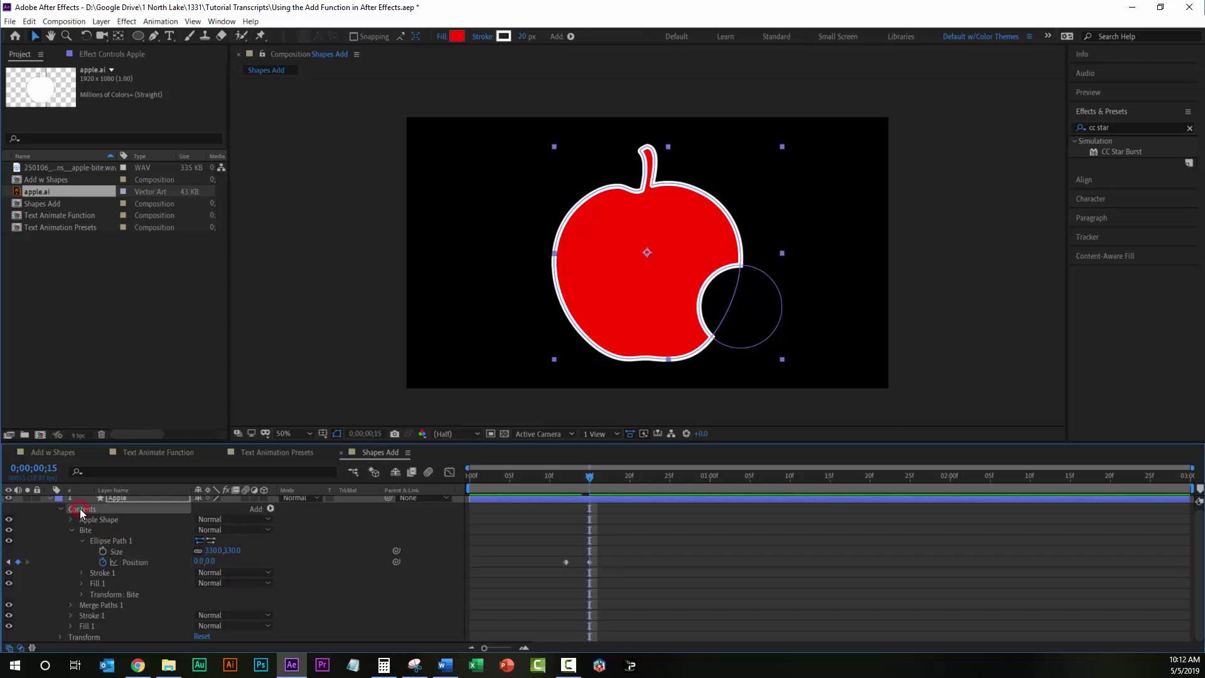
left_click(271, 510)
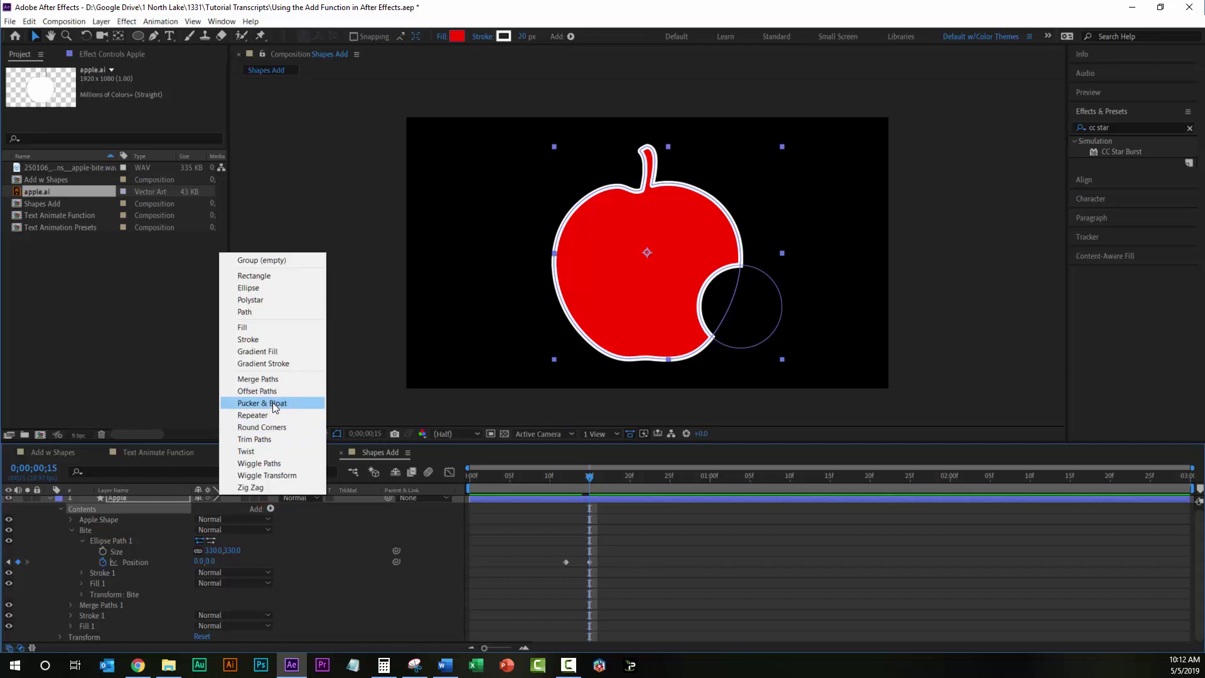
left_click(275, 405)
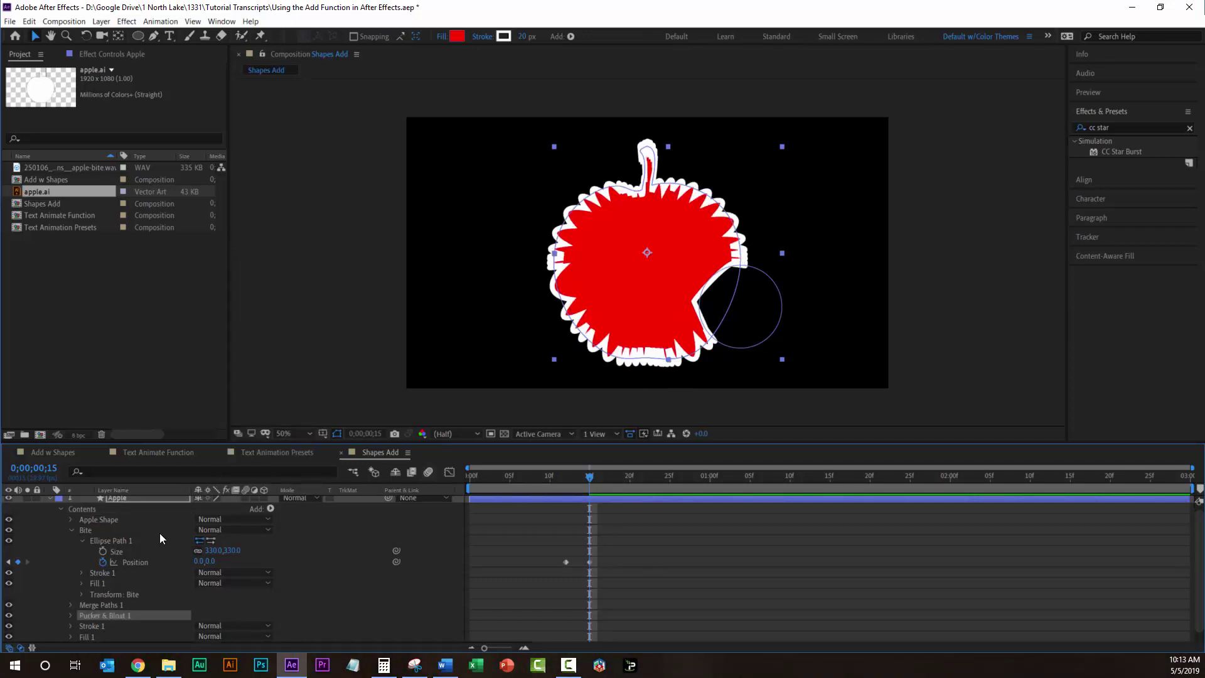
Try a Pucker & Bloat amount of -83, and delete the Pucker & Bloat operation from the Apple layer
left_click(71, 615)
scroll(120, 619, "down", 1)
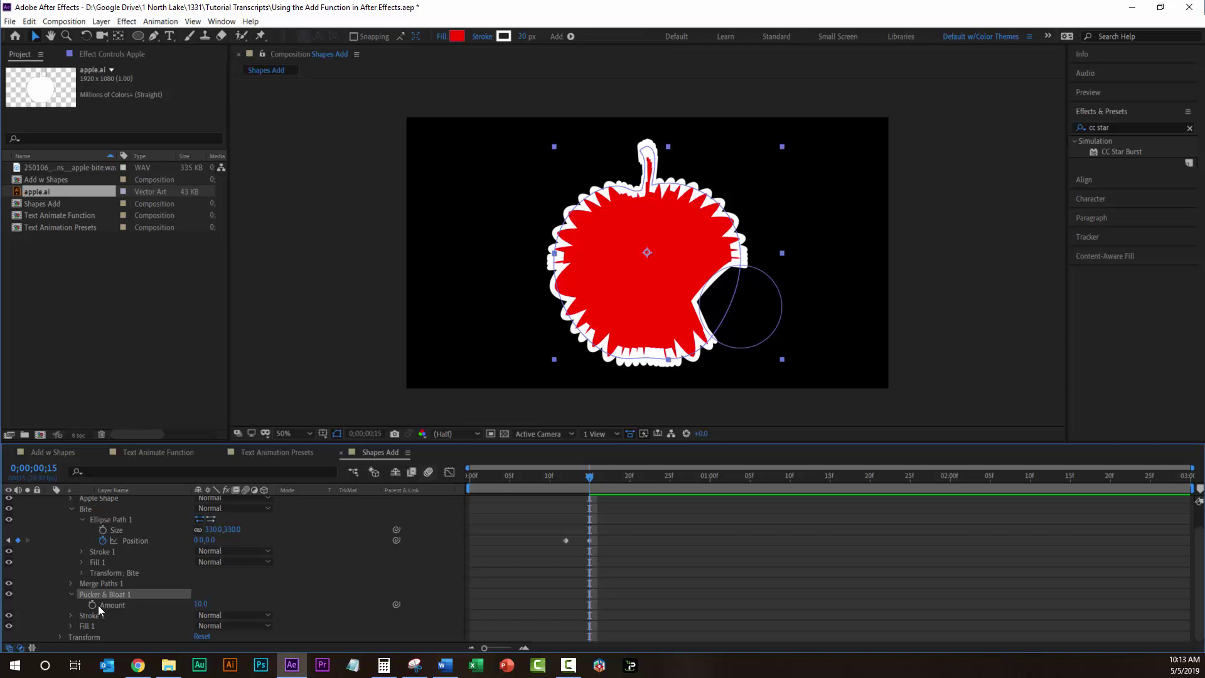
left_click_drag(200, 608, 162, 636)
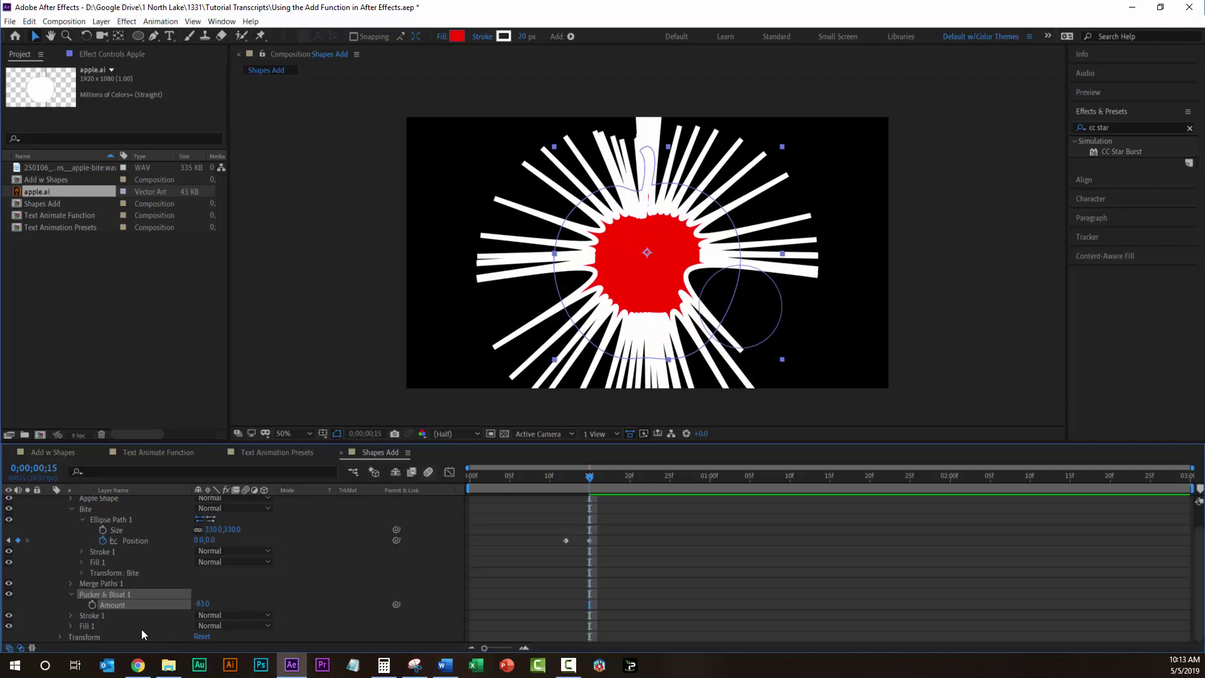
left_click(100, 595)
key("Delete")
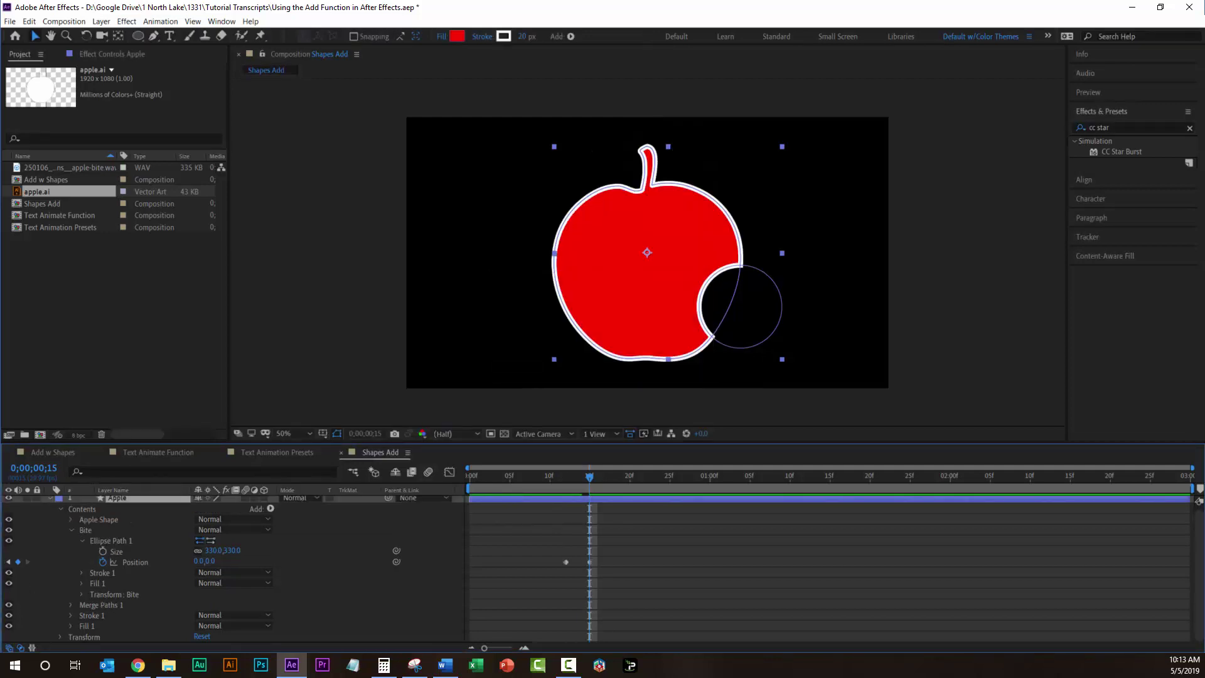
Add a Repeater to the Apple layer's contents and expand its settings
left_click(271, 510)
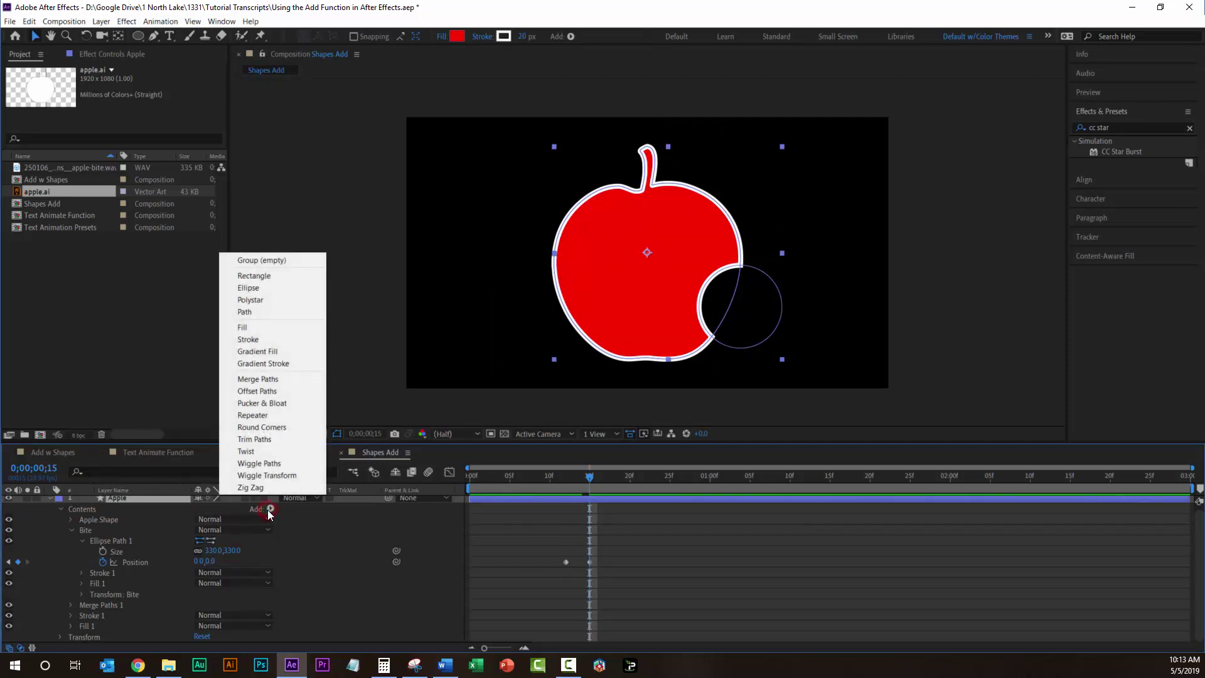
left_click(278, 419)
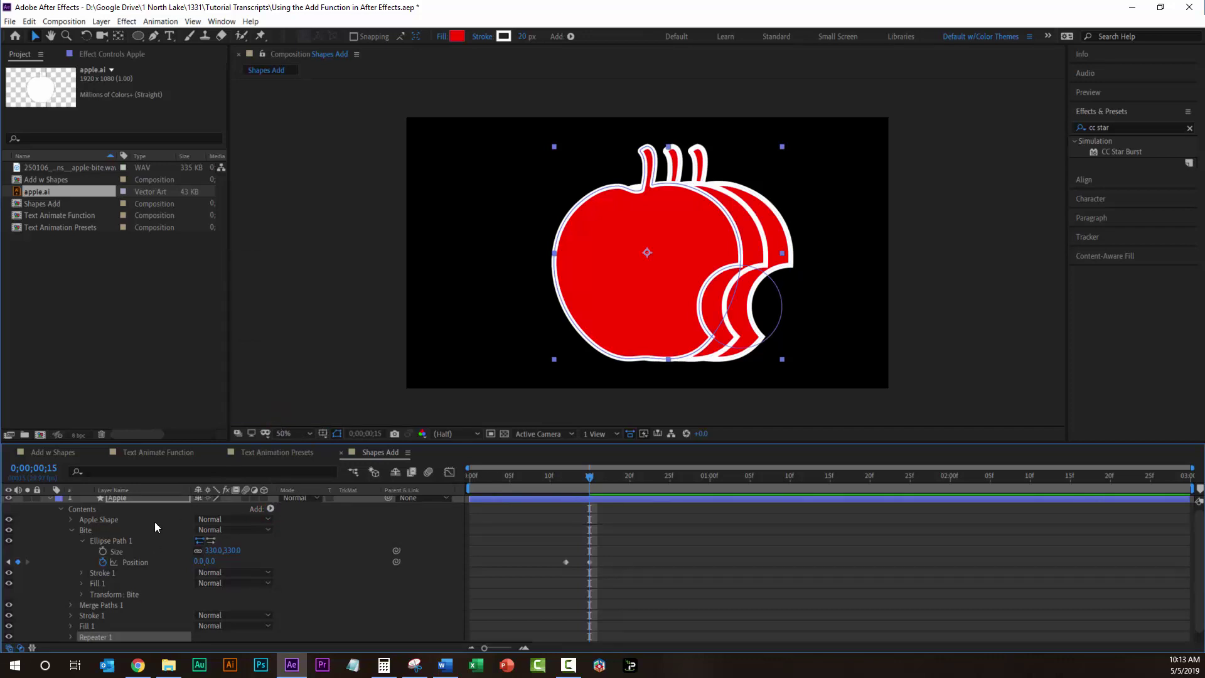
scroll(155, 526, "down", 1)
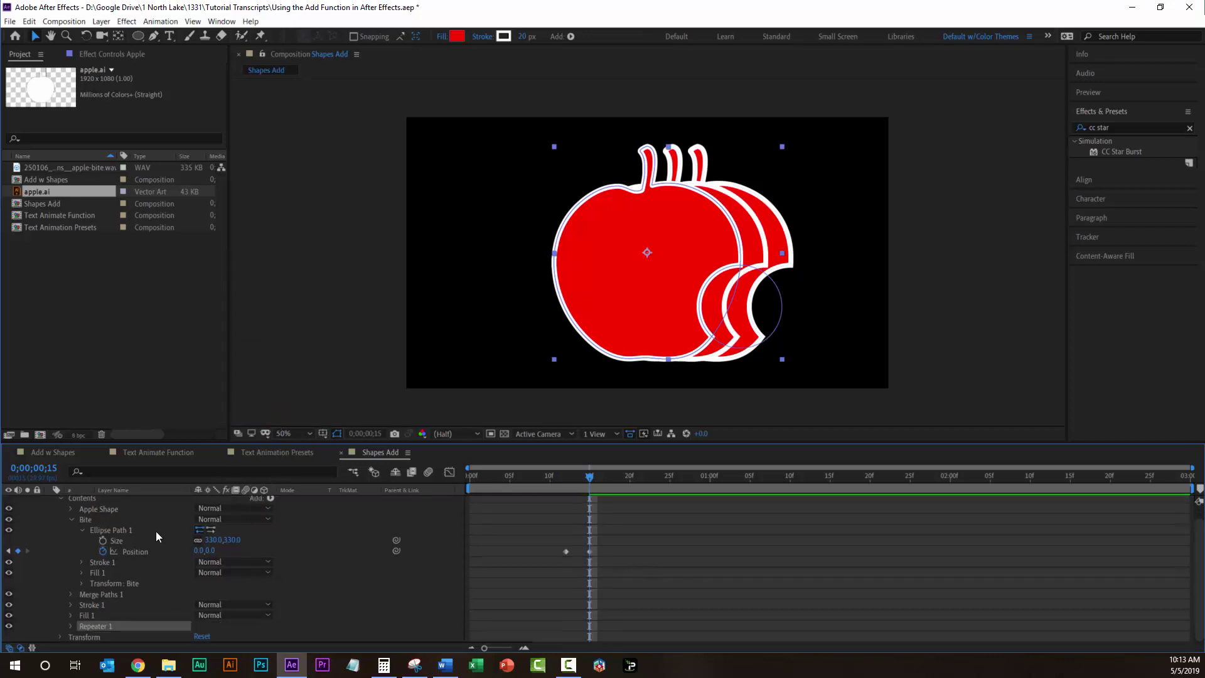
left_click(70, 627)
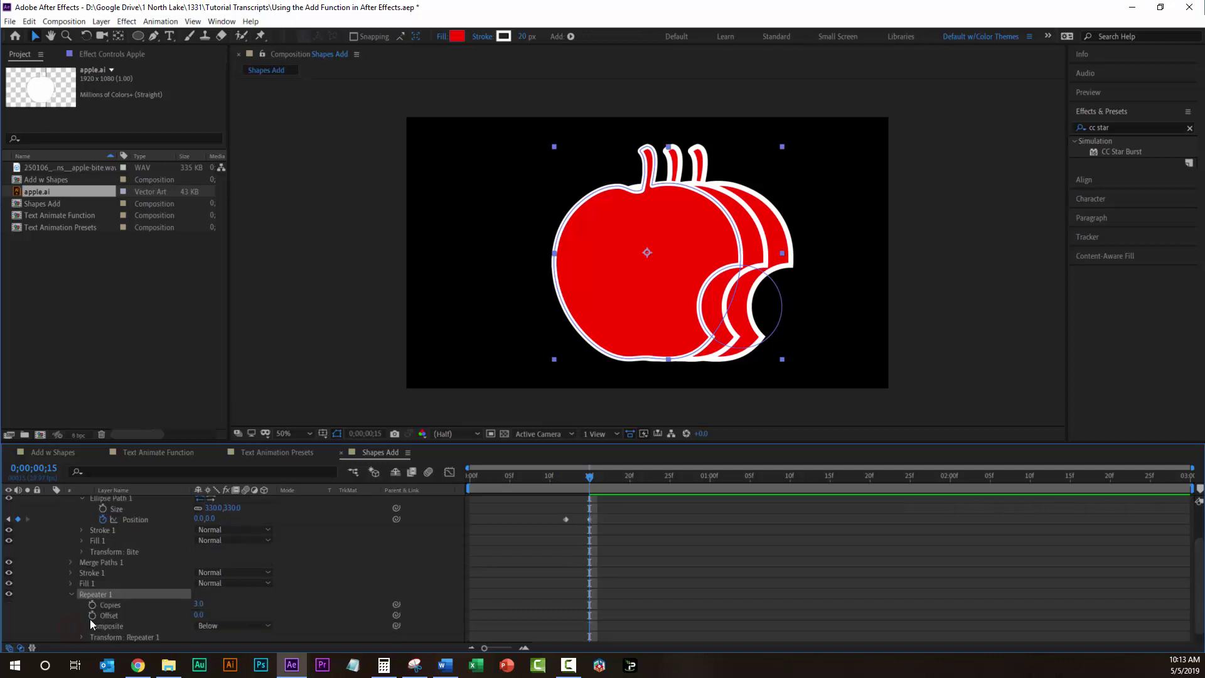
scroll(139, 597, "down", 1)
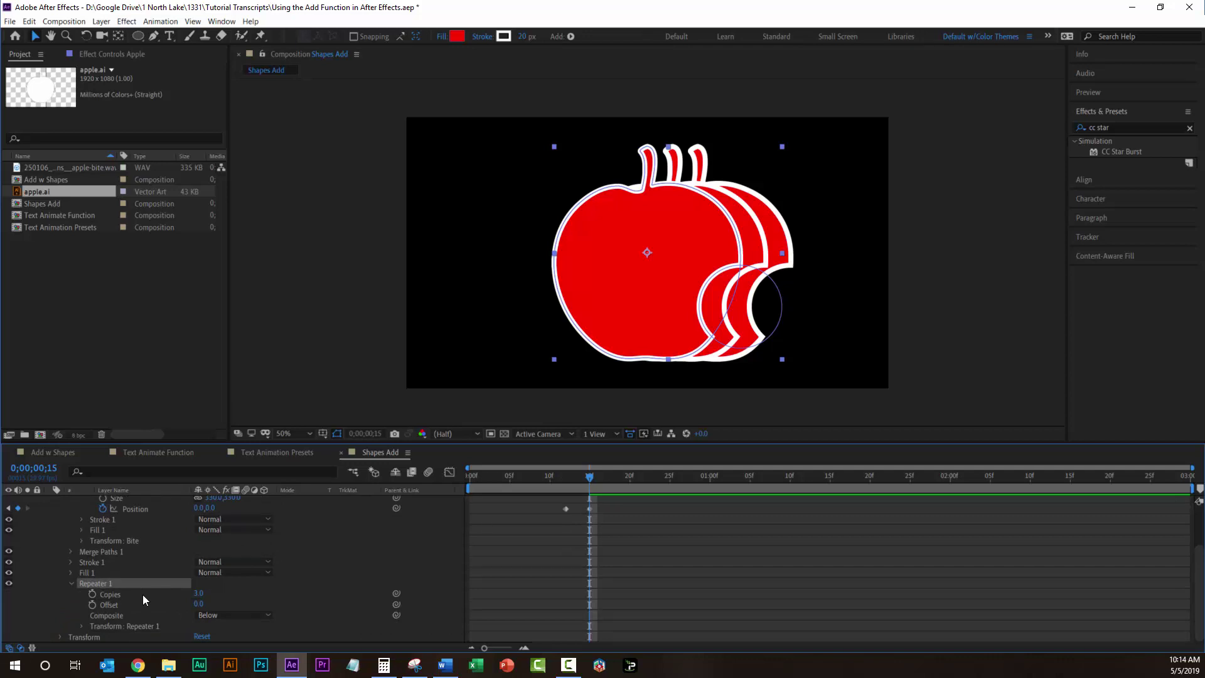
Search the effects for "cc tile" and apply CC Tiler to the Apple layer
left_click(1109, 128)
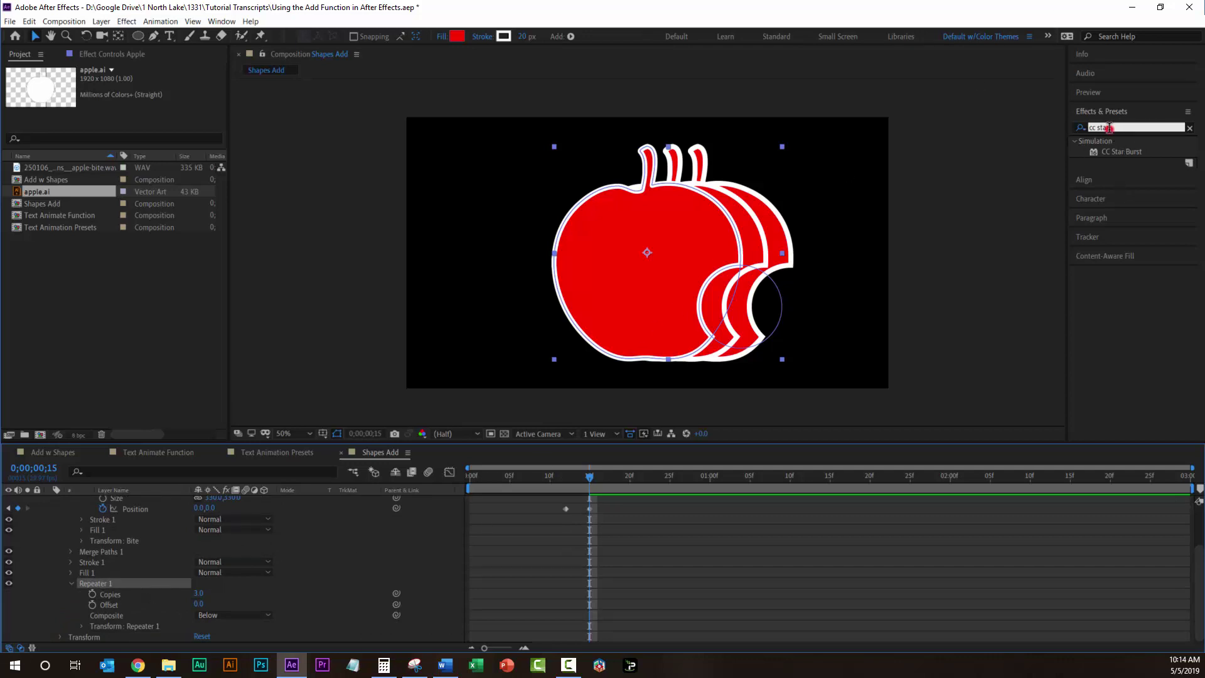
type("cc ti")
left_click(1074, 127)
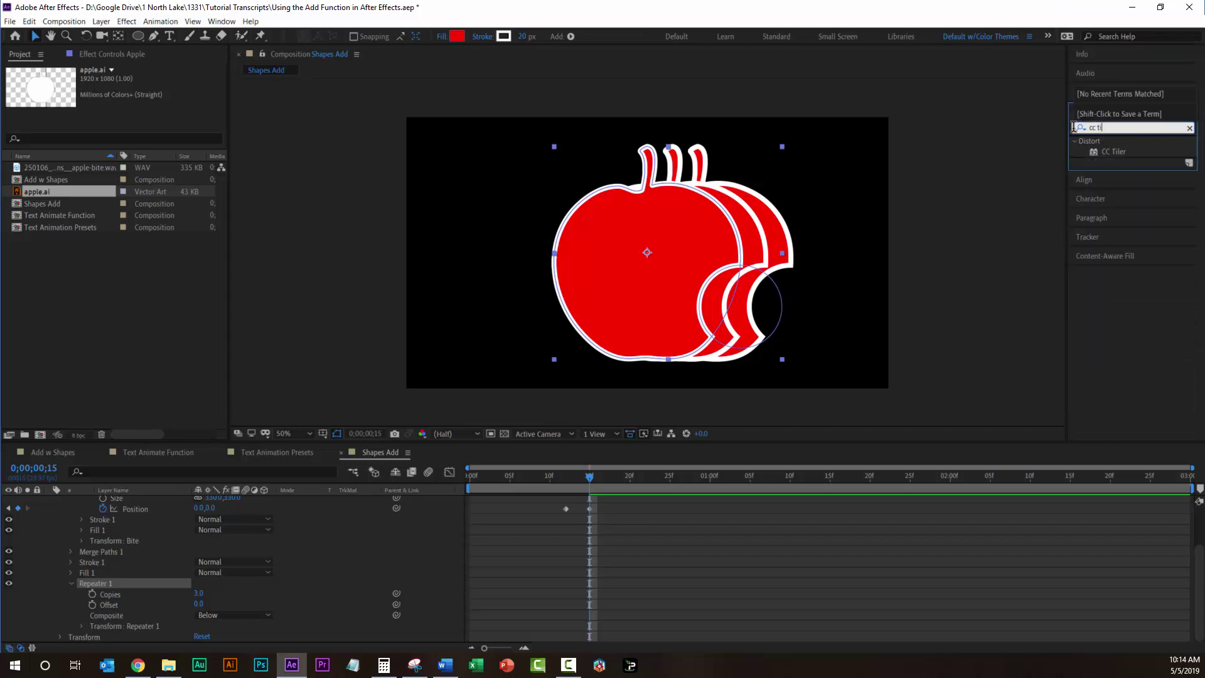
type("le")
double_click(1152, 152)
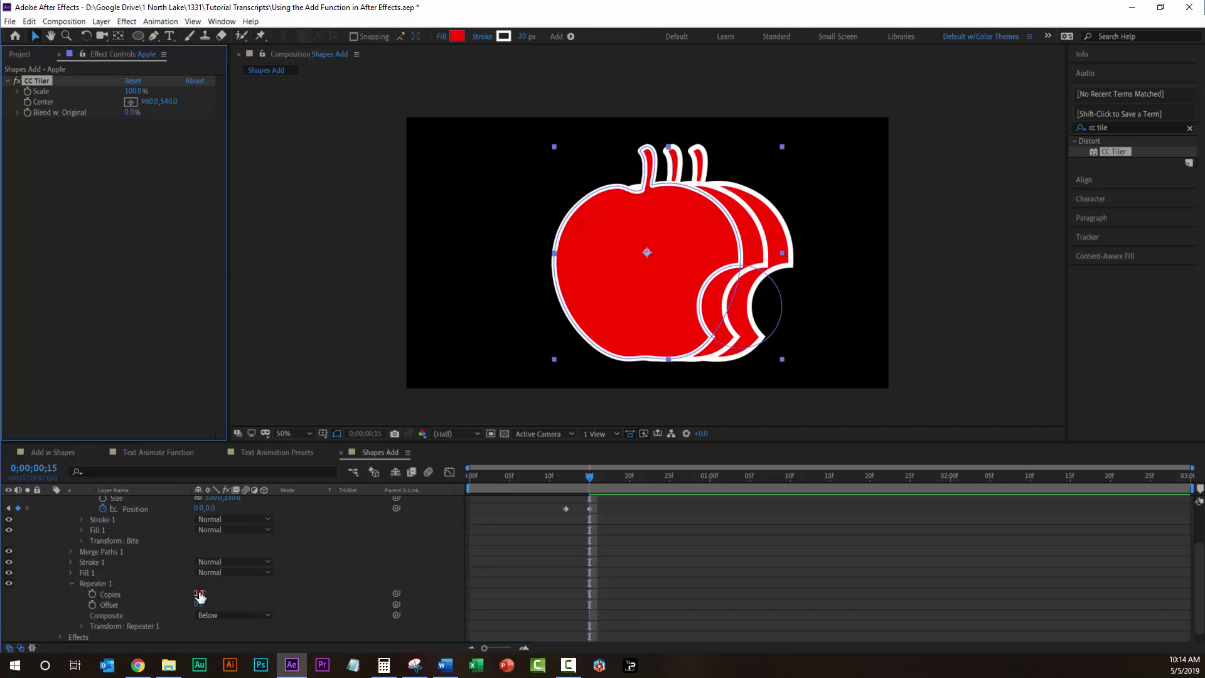
Set the Repeater's copies to 8 and undo the trial change to its offset
left_click_drag(198, 593, 205, 617)
key("ctrl+z")
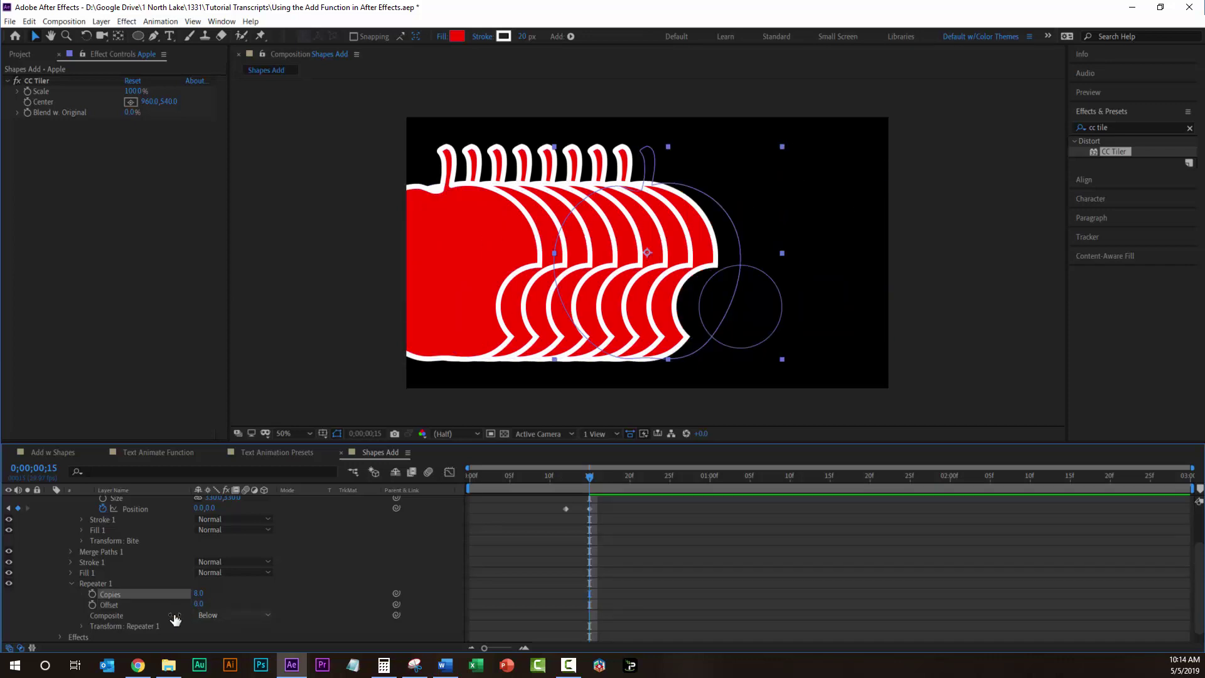
scroll(67, 577, "down", 1)
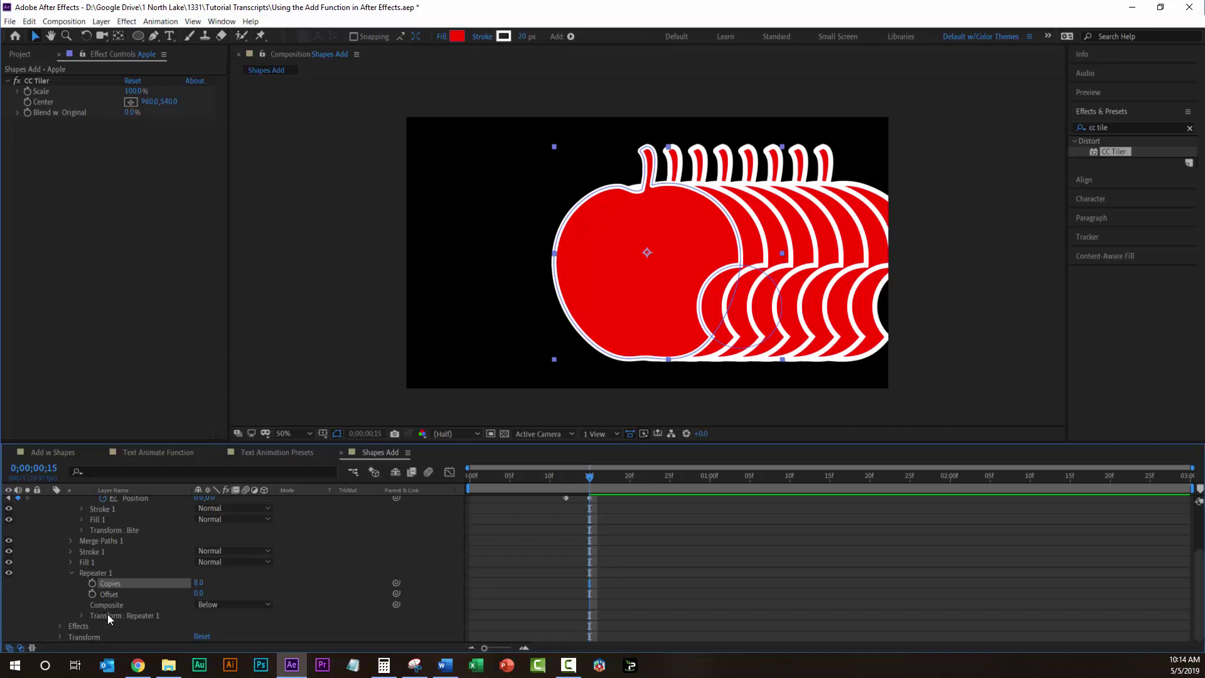
Try the Repeater with a transform position of 4, 128, scale of 75%, offset of 1, and start and end opacity of 99%
left_click(82, 615)
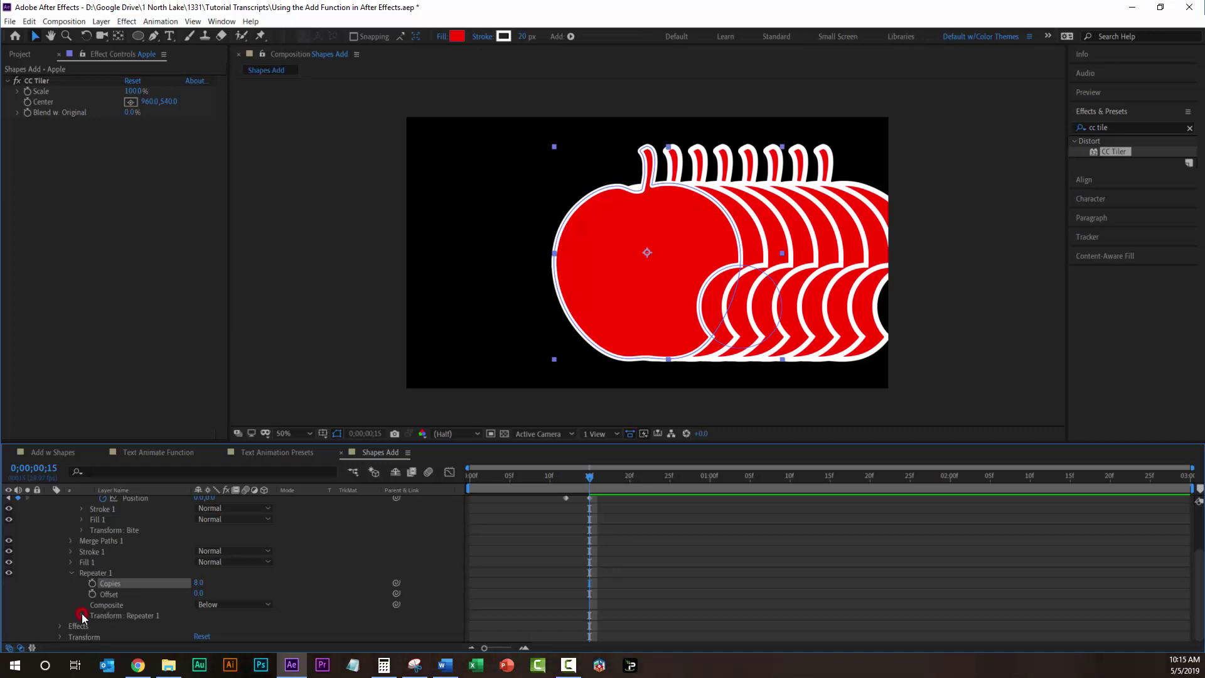
scroll(97, 601, "down", 1)
scroll(101, 597, "down", 1)
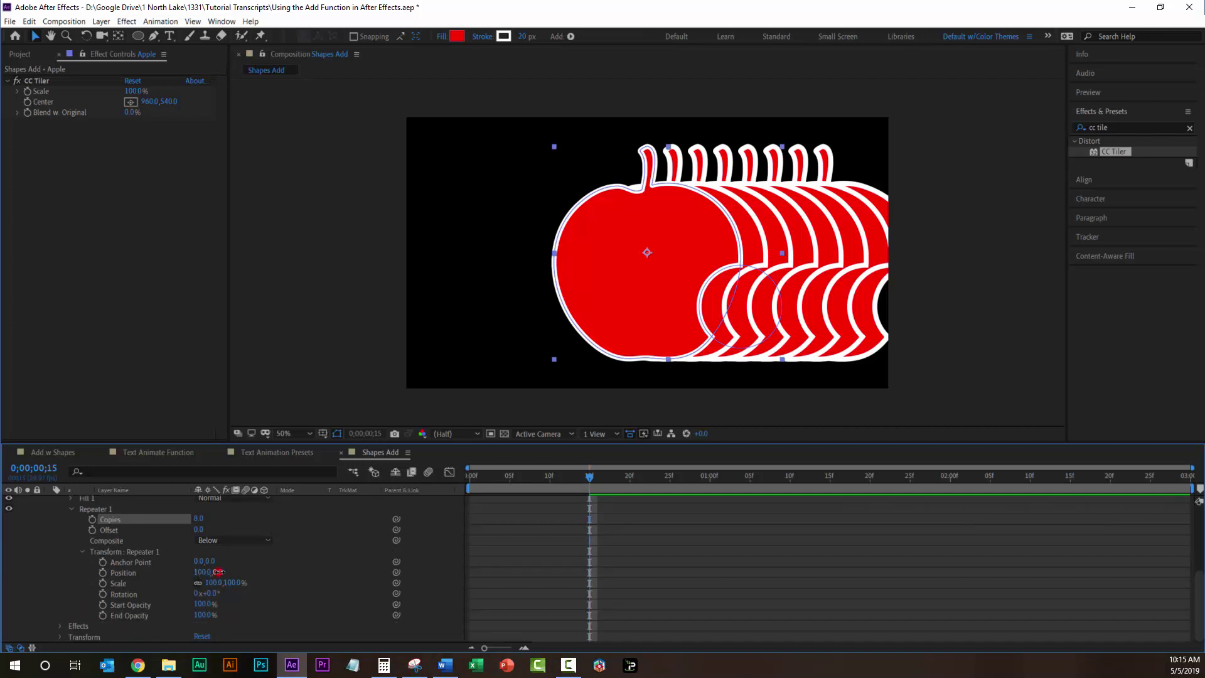
mouse_move(217, 572)
left_mouse_down()
mouse_move(241, 588)
mouse_move(220, 589)
left_mouse_up()
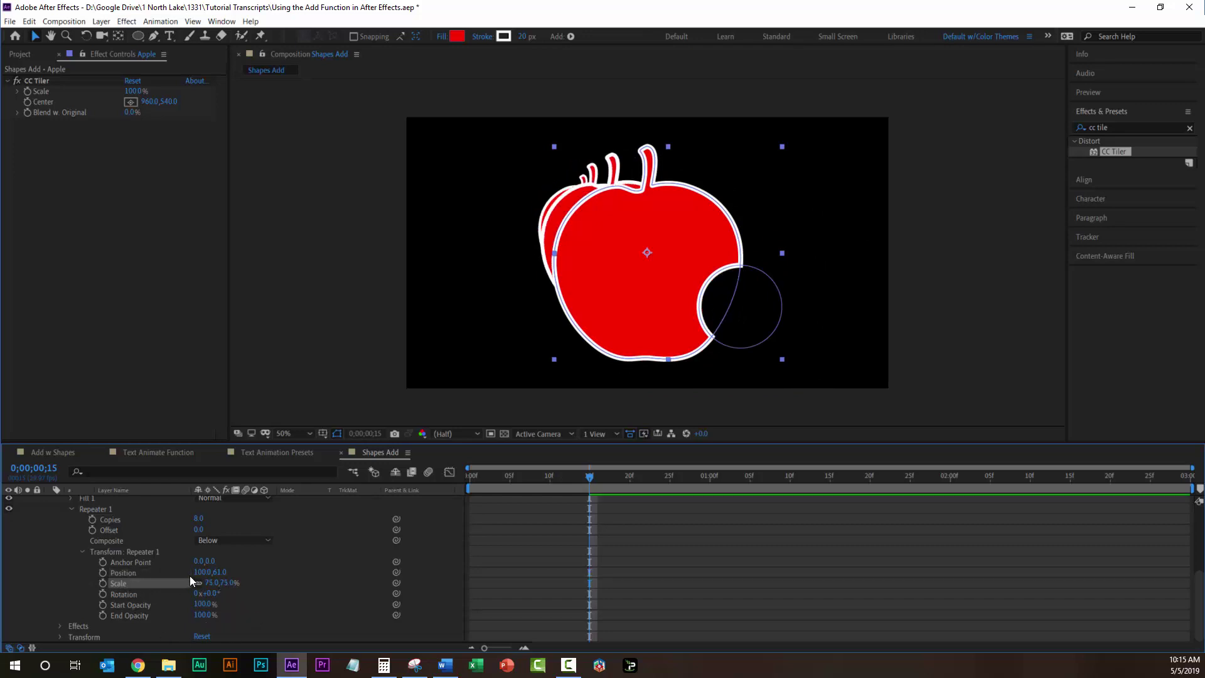
left_click_drag(199, 572, 249, 581)
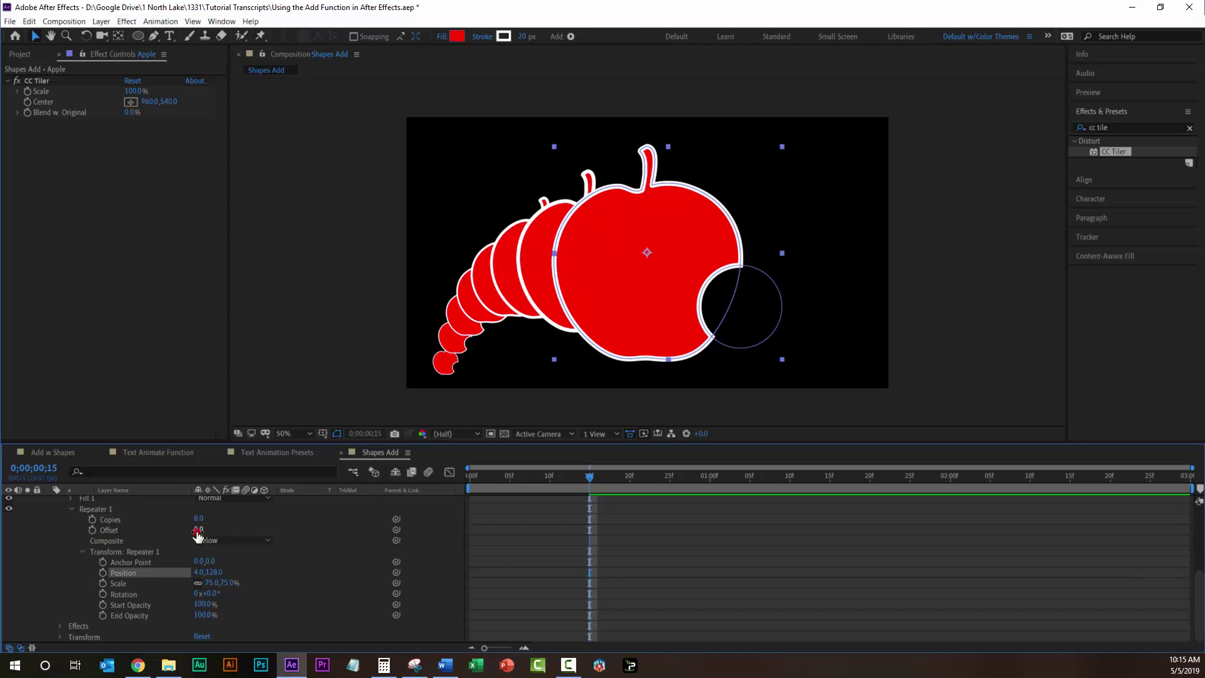
left_click_drag(199, 534, 221, 559)
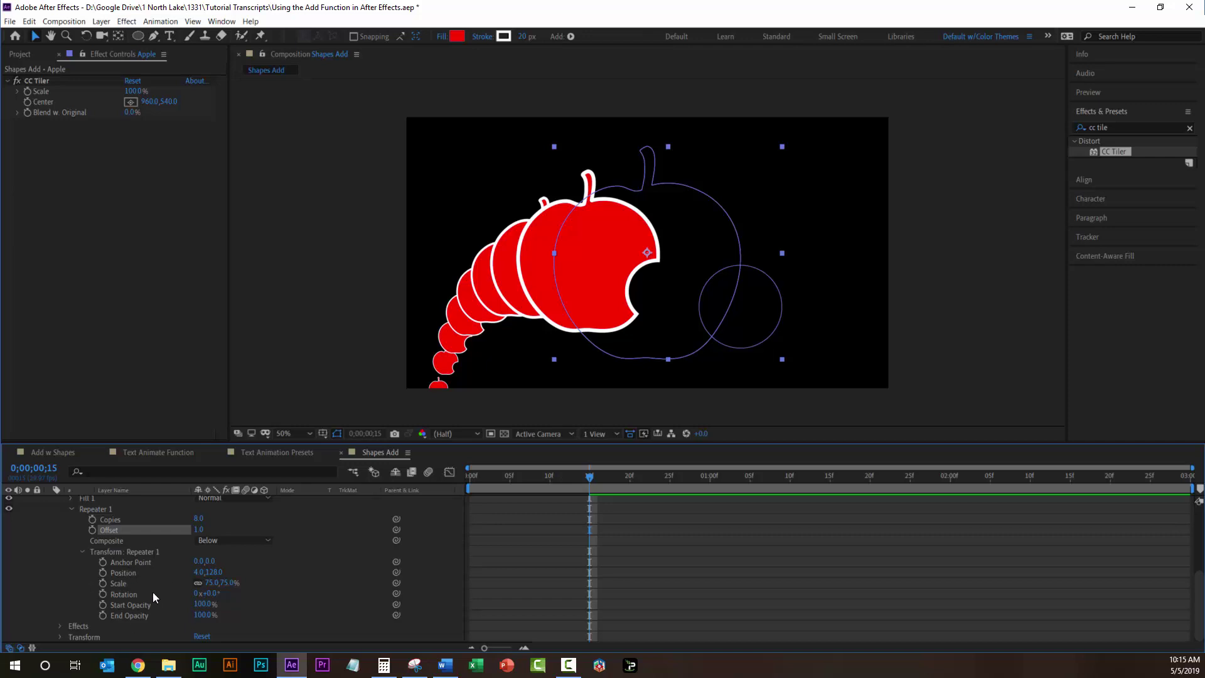
mouse_move(196, 606)
left_mouse_down()
mouse_move(151, 607)
mouse_move(213, 607)
mouse_move(157, 623)
mouse_move(214, 621)
left_mouse_up()
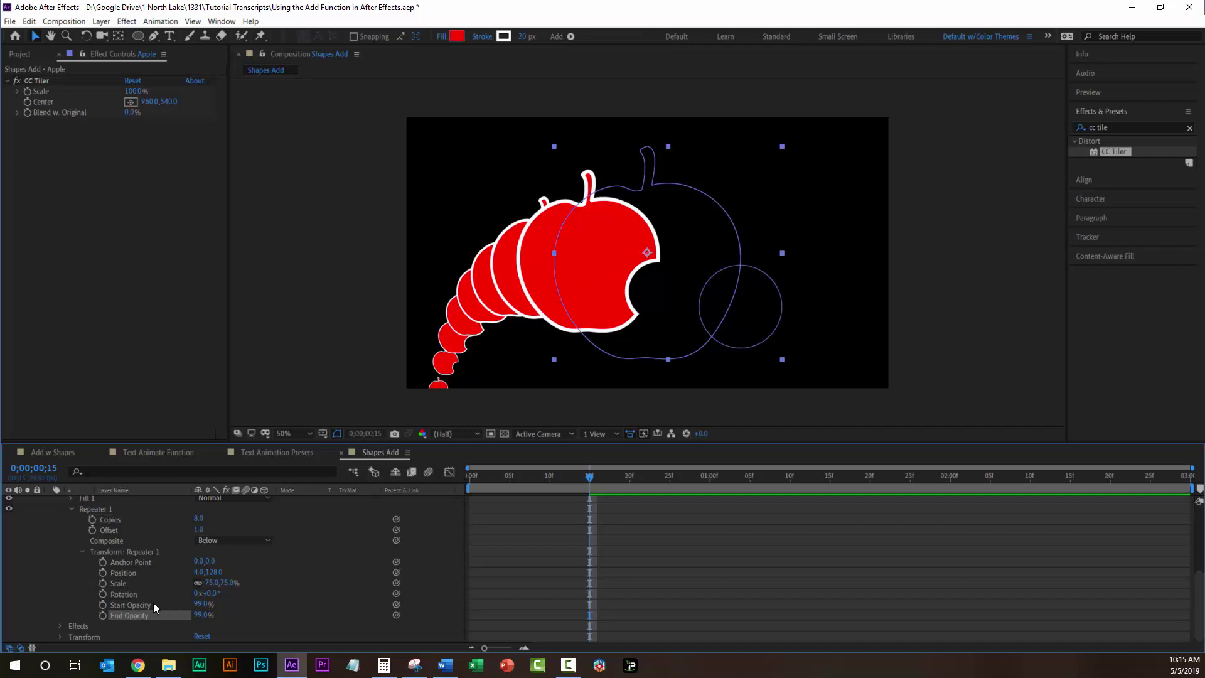
Delete the Repeater from the Apple layer's contents
left_click(137, 552)
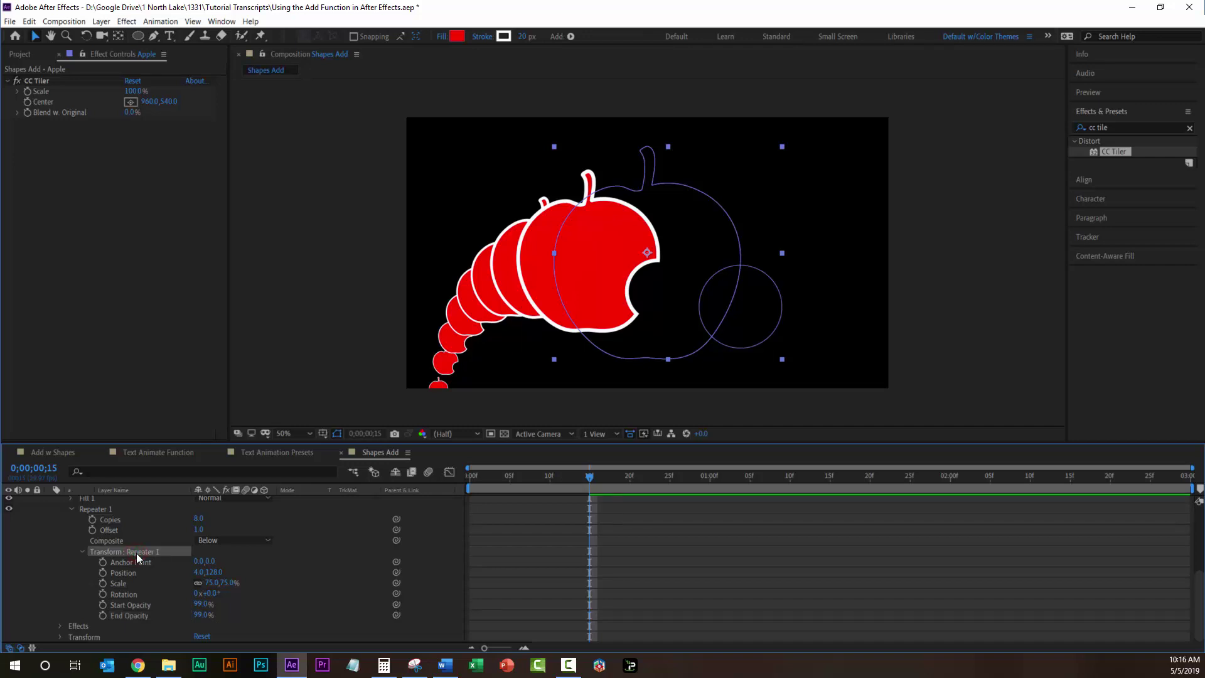
key("Delete")
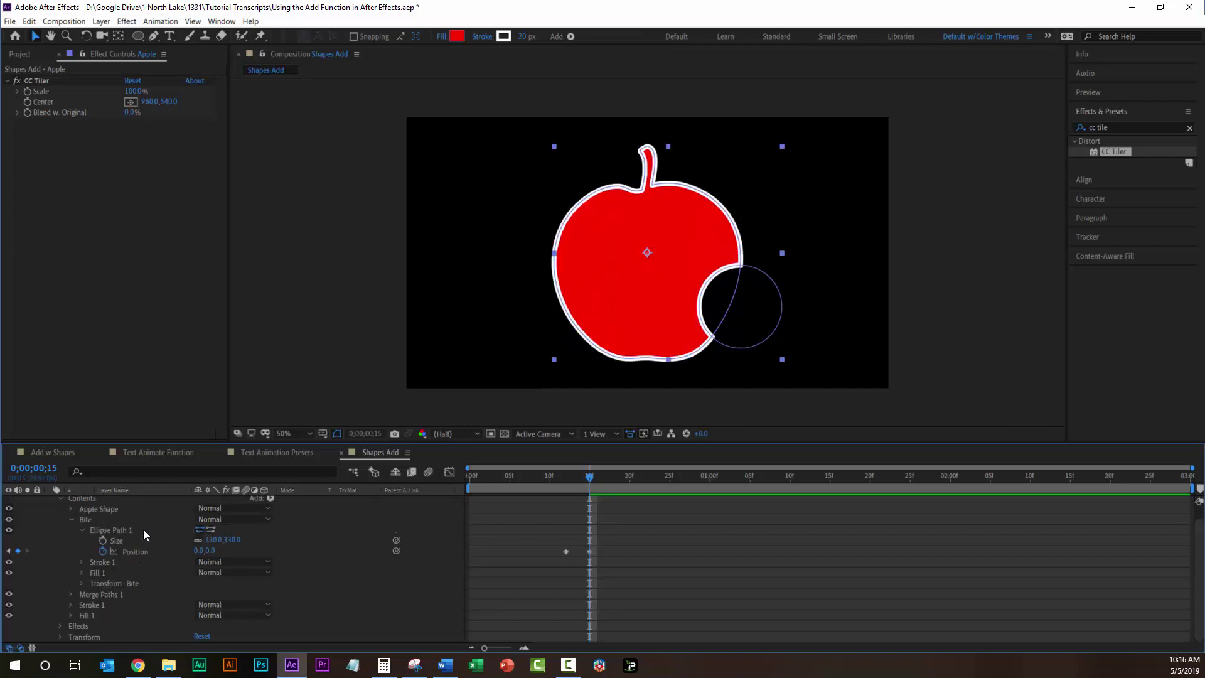
Add Trim Paths to the Apple layer's contents and expand its settings
scroll(257, 508, "up", 1)
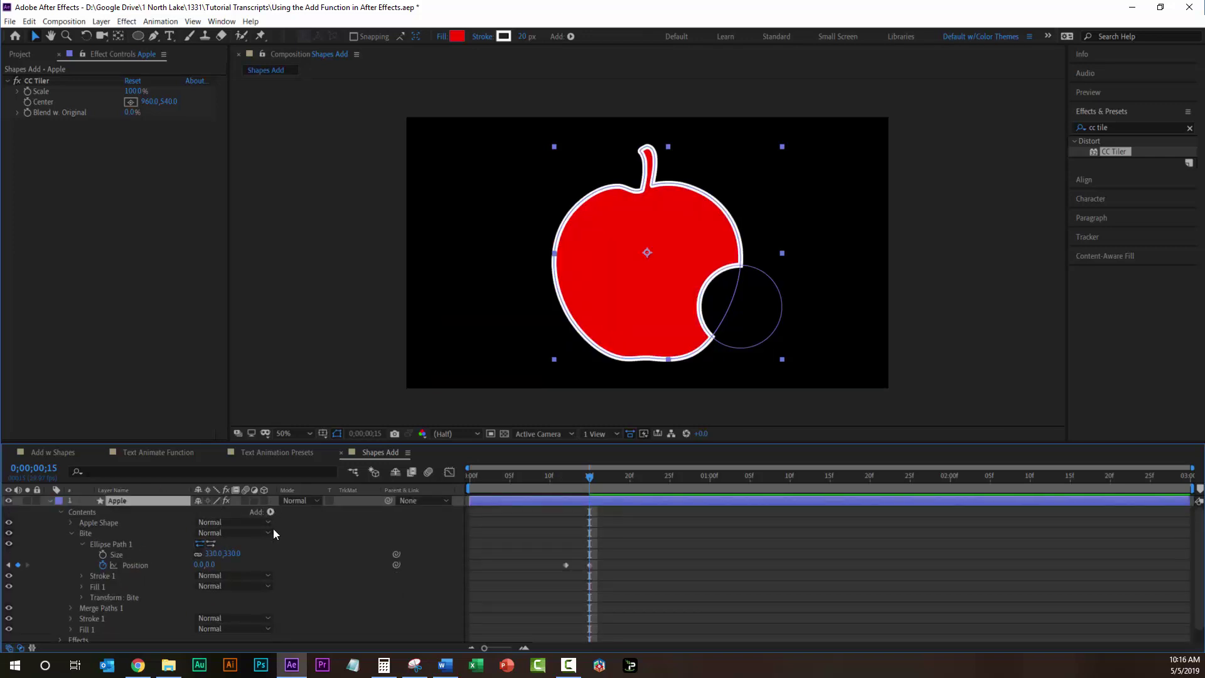
left_click(271, 512)
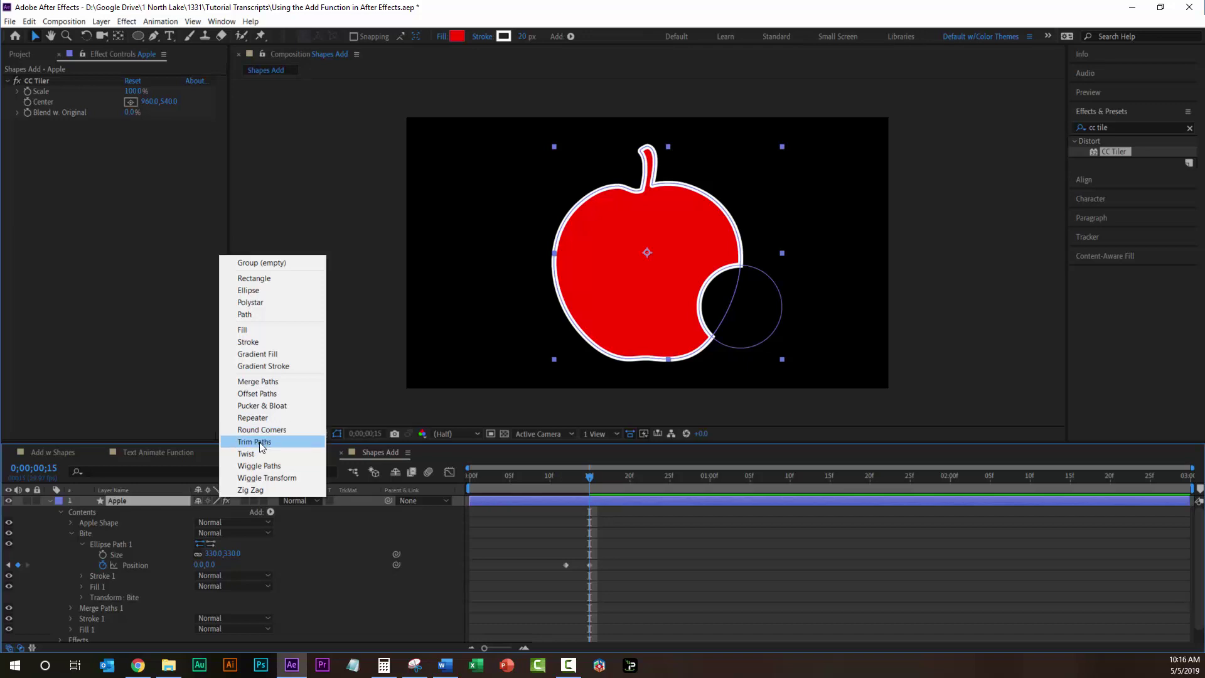
left_click(261, 445)
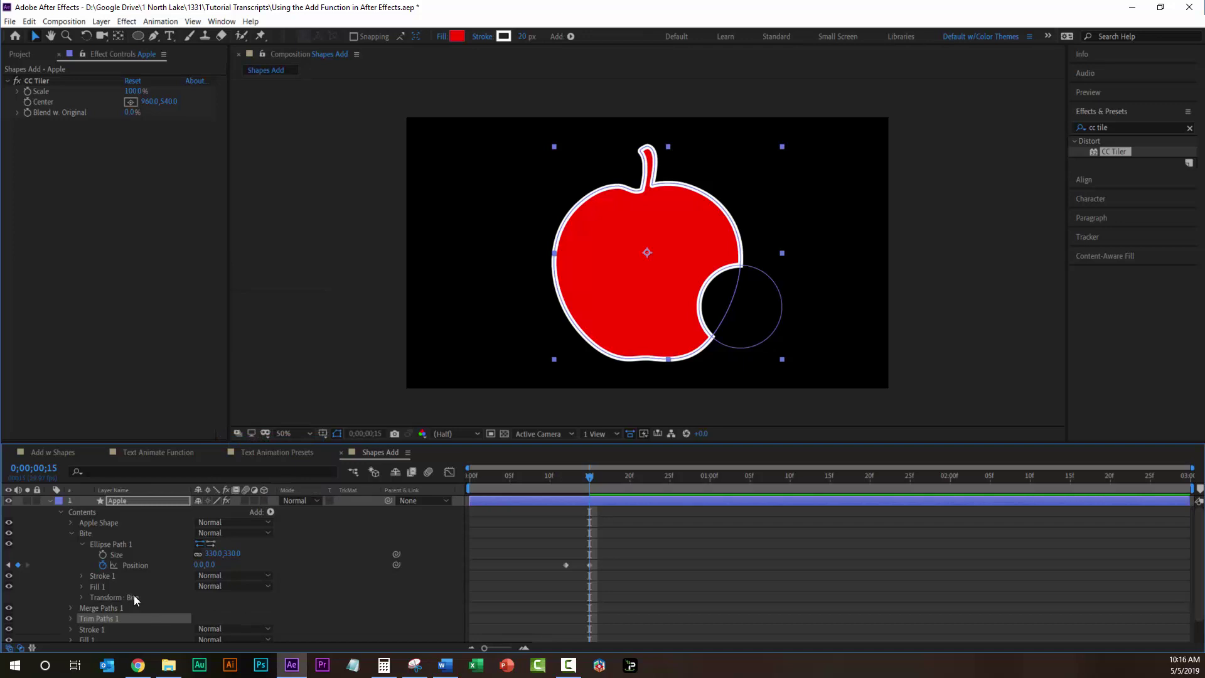
scroll(100, 612, "down", 2)
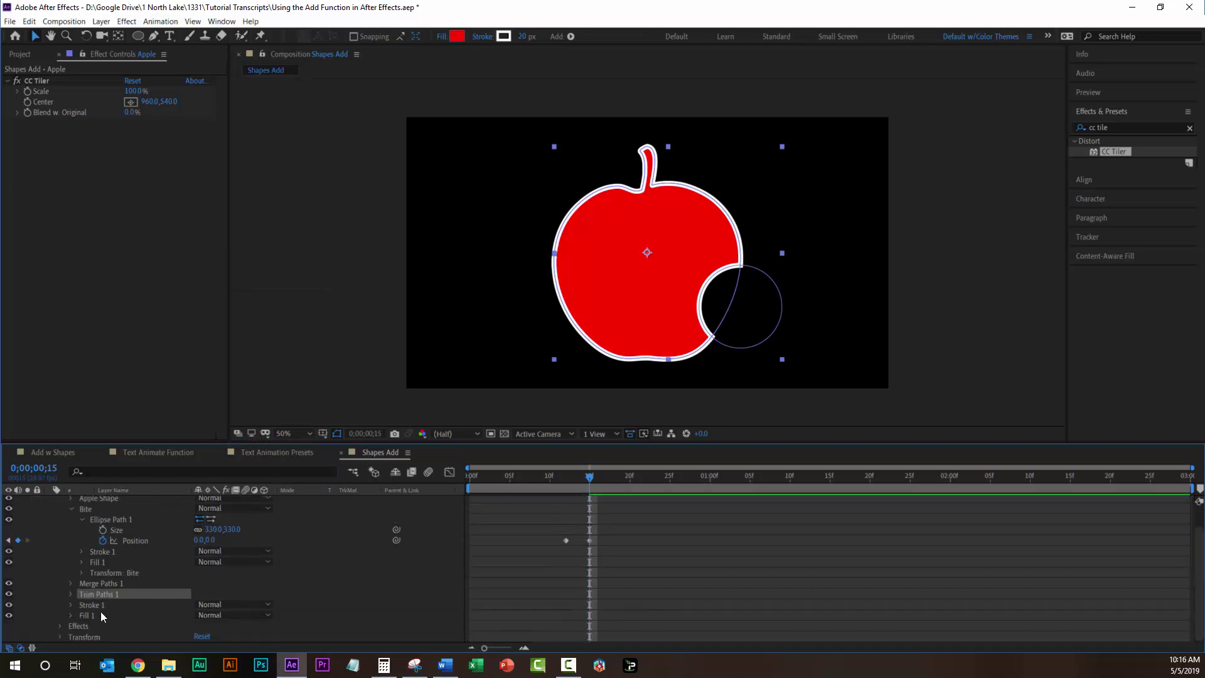
left_click(71, 595)
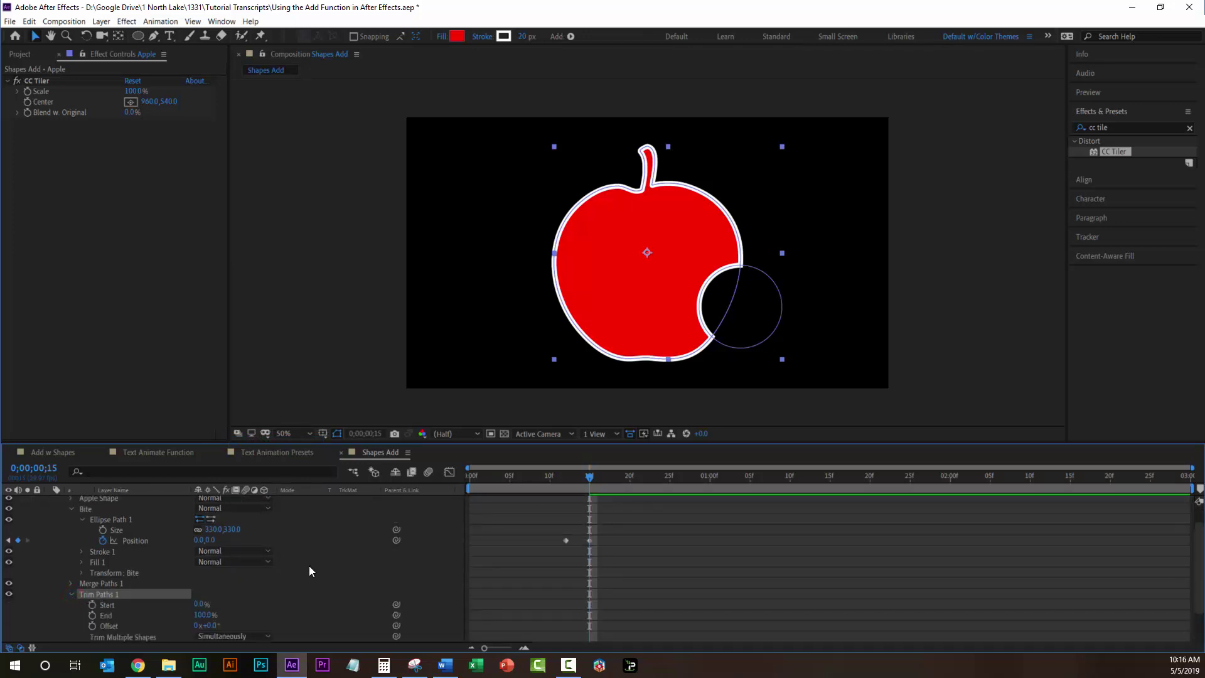
scroll(309, 566, "down", 3)
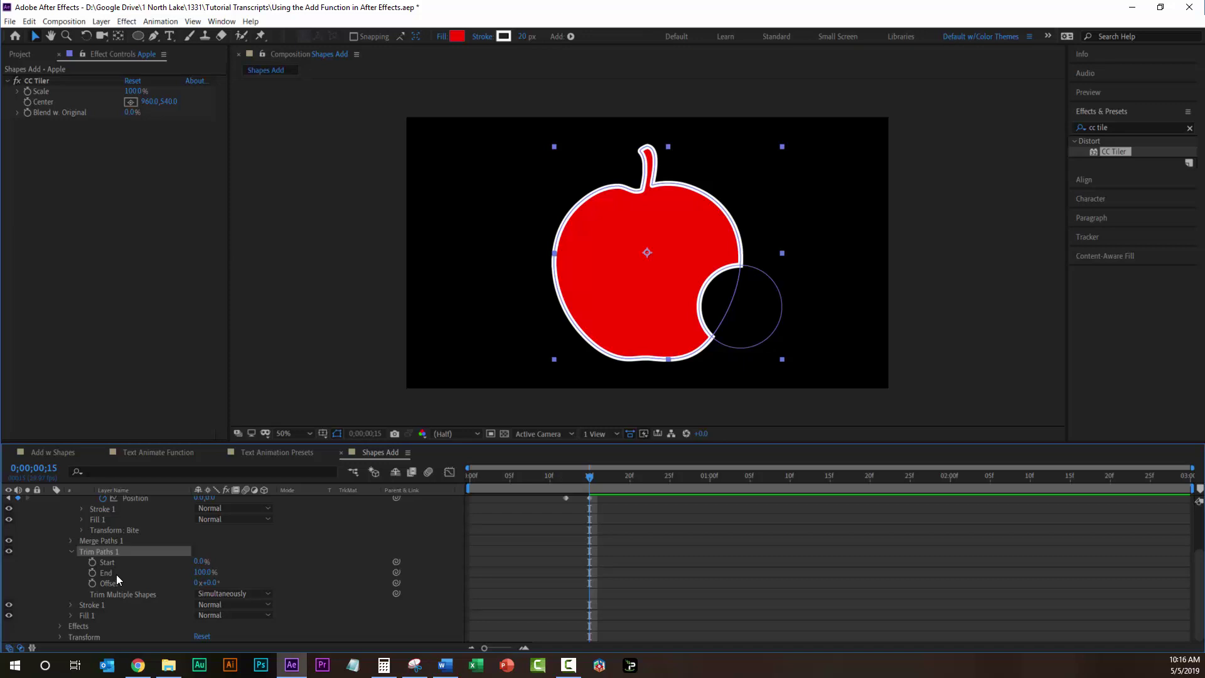
Hide the Fill 1 that follows Trim Paths in the Apple layer's contents, so only the stroke is drawn
left_click(9, 520)
left_click(9, 520)
scroll(10, 525, "up", 3)
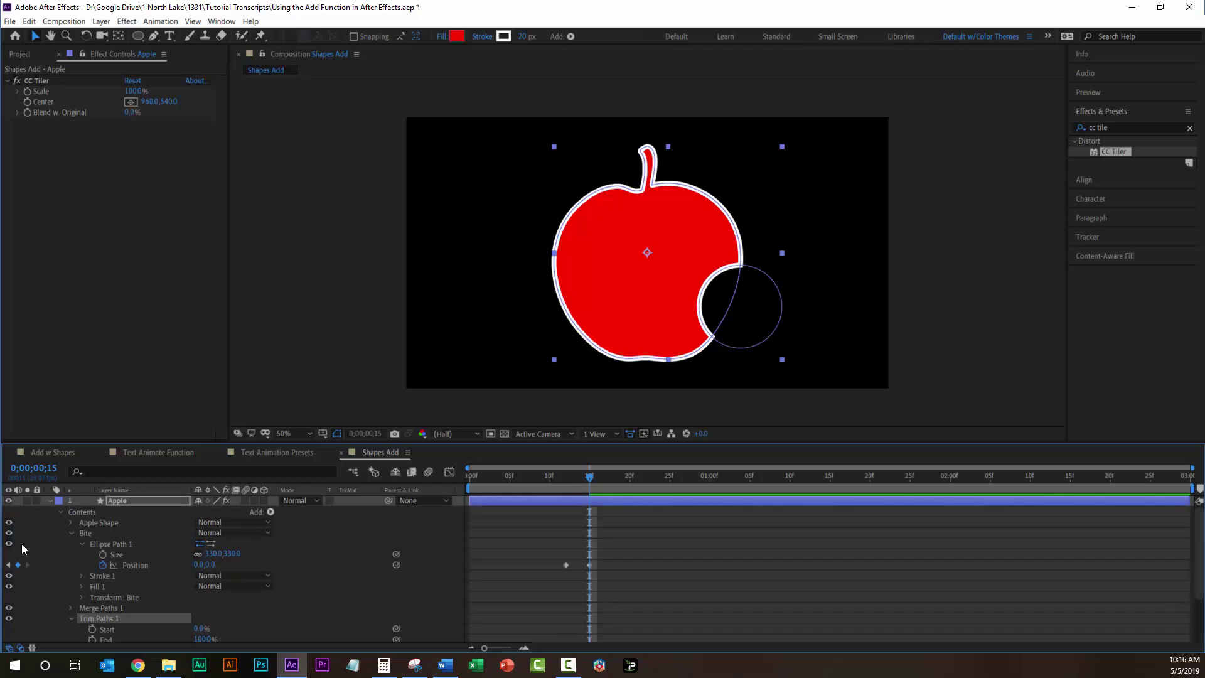
scroll(86, 616, "down", 3)
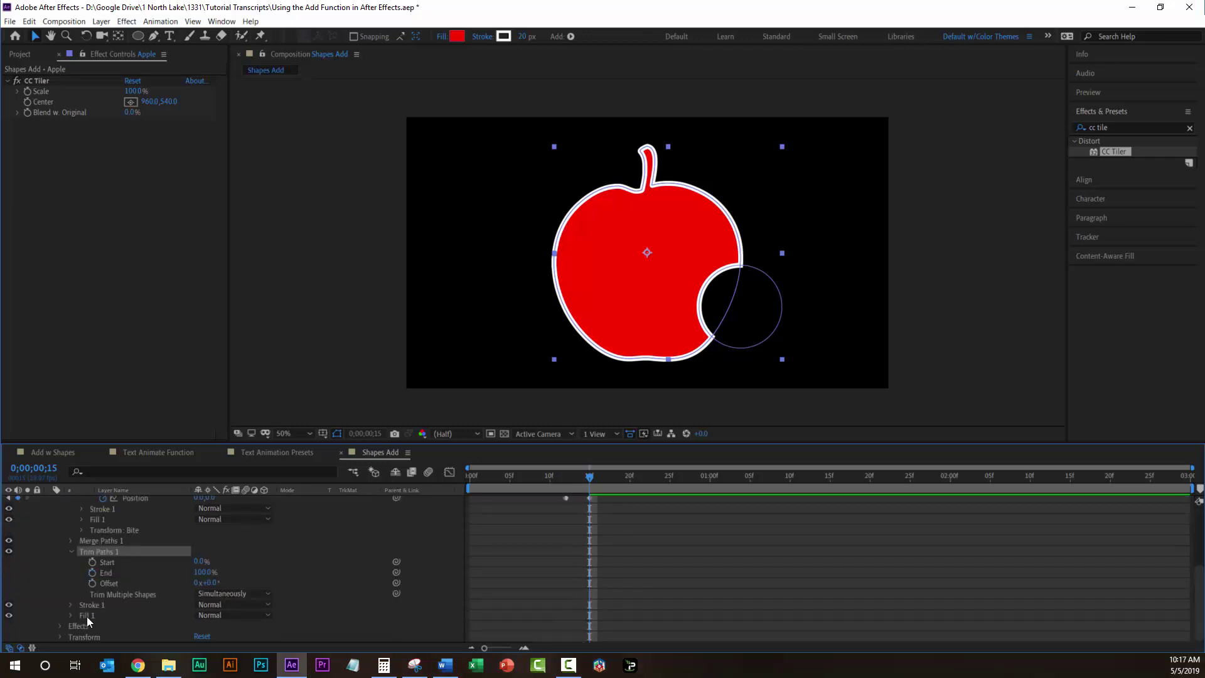
left_click(9, 615)
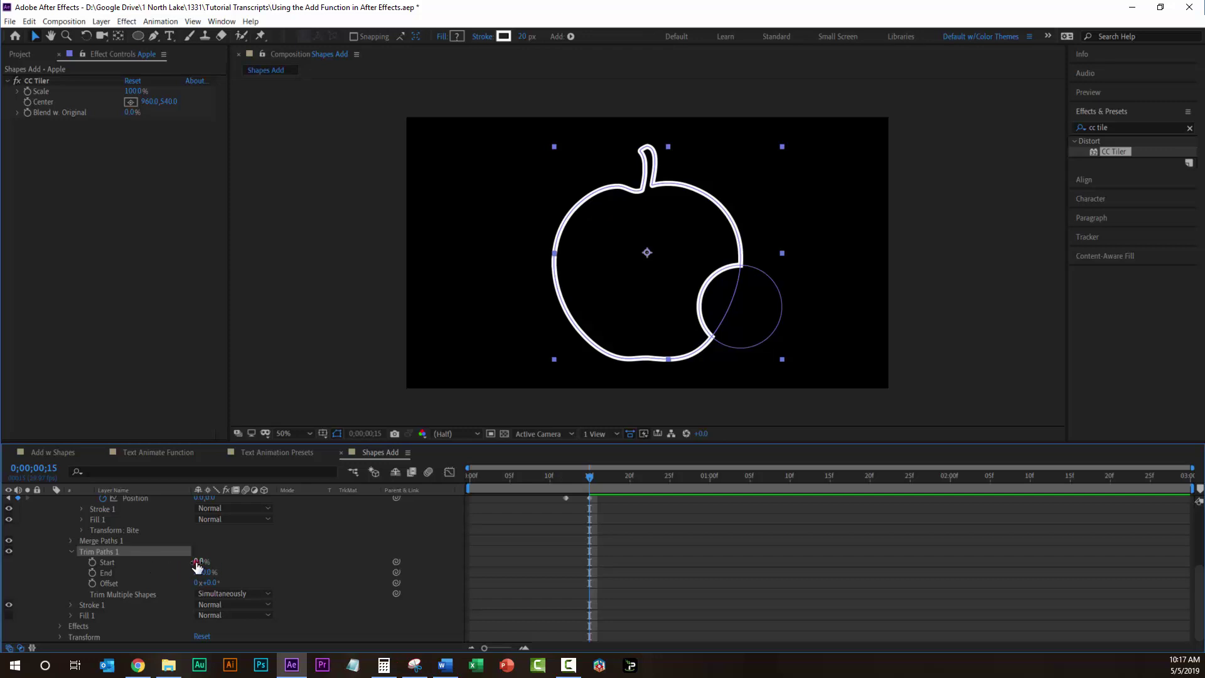
Set the Trim Paths start to 19% and its offset to 179°, and try out the end value in between
mouse_move(211, 560)
left_mouse_down()
mouse_move(225, 562)
mouse_move(208, 567)
mouse_move(220, 575)
left_mouse_up()
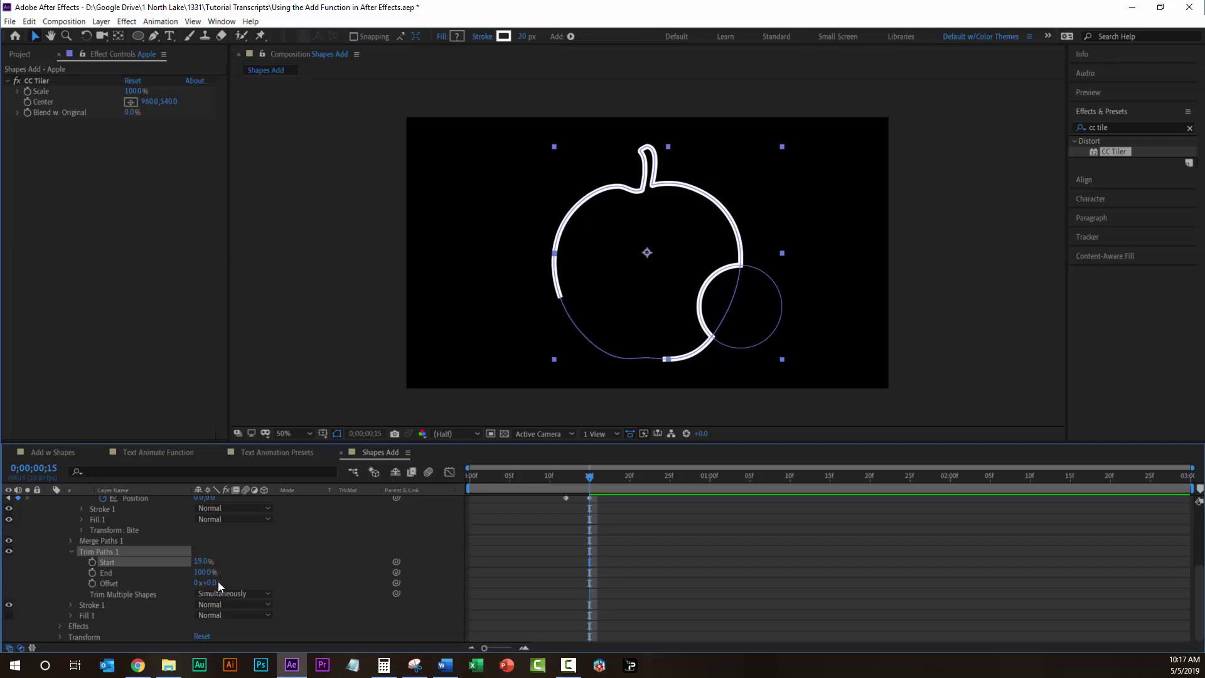
left_click(205, 572)
left_click_drag(204, 572, 265, 583)
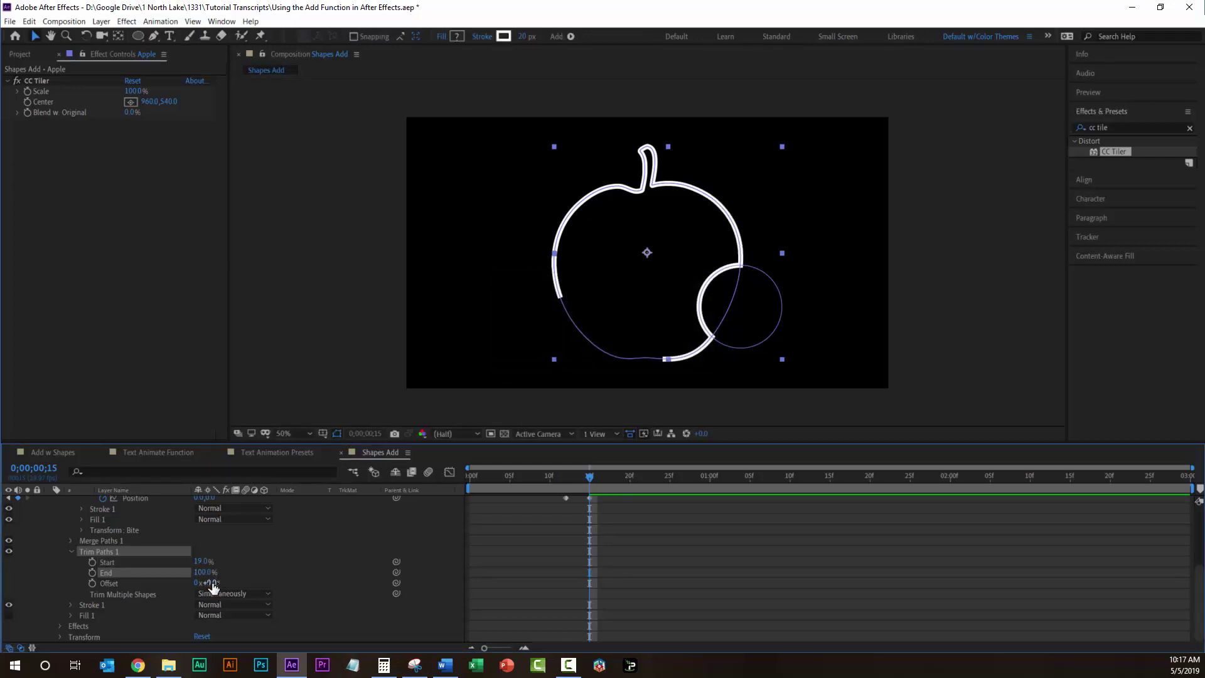
left_click_drag(212, 584, 319, 579)
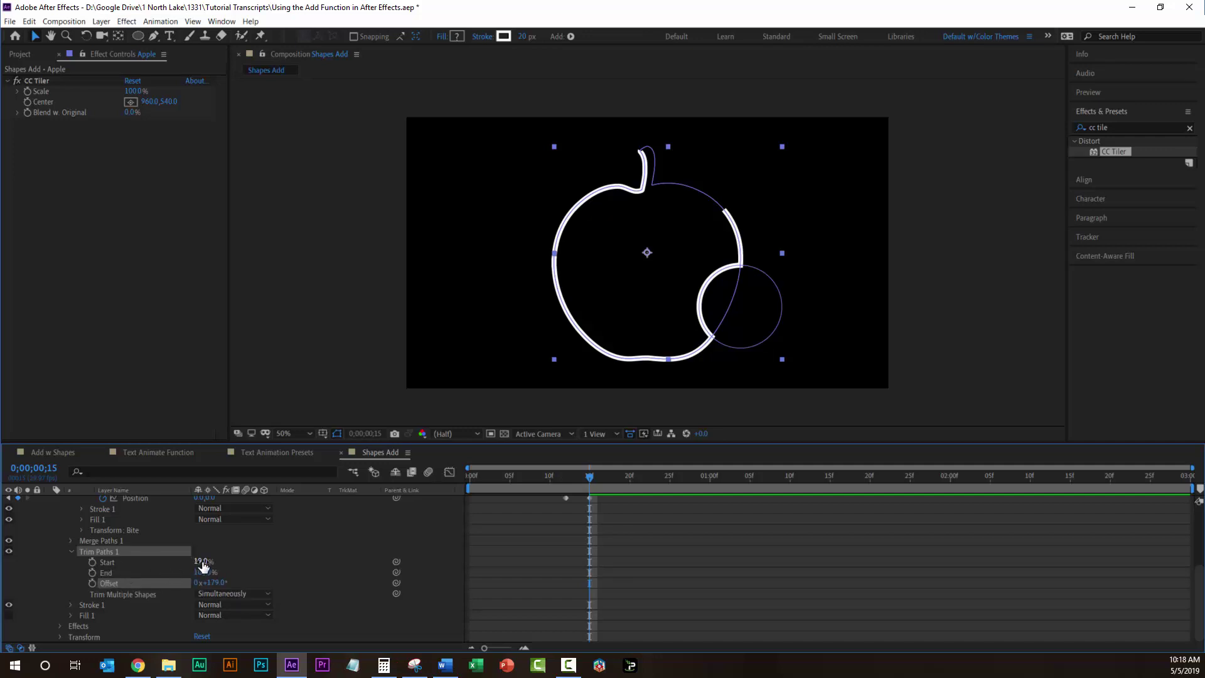
Try a Trim Paths start of 100%, and set the start to 2% and the offset to 222°
left_click_drag(202, 566, 253, 561)
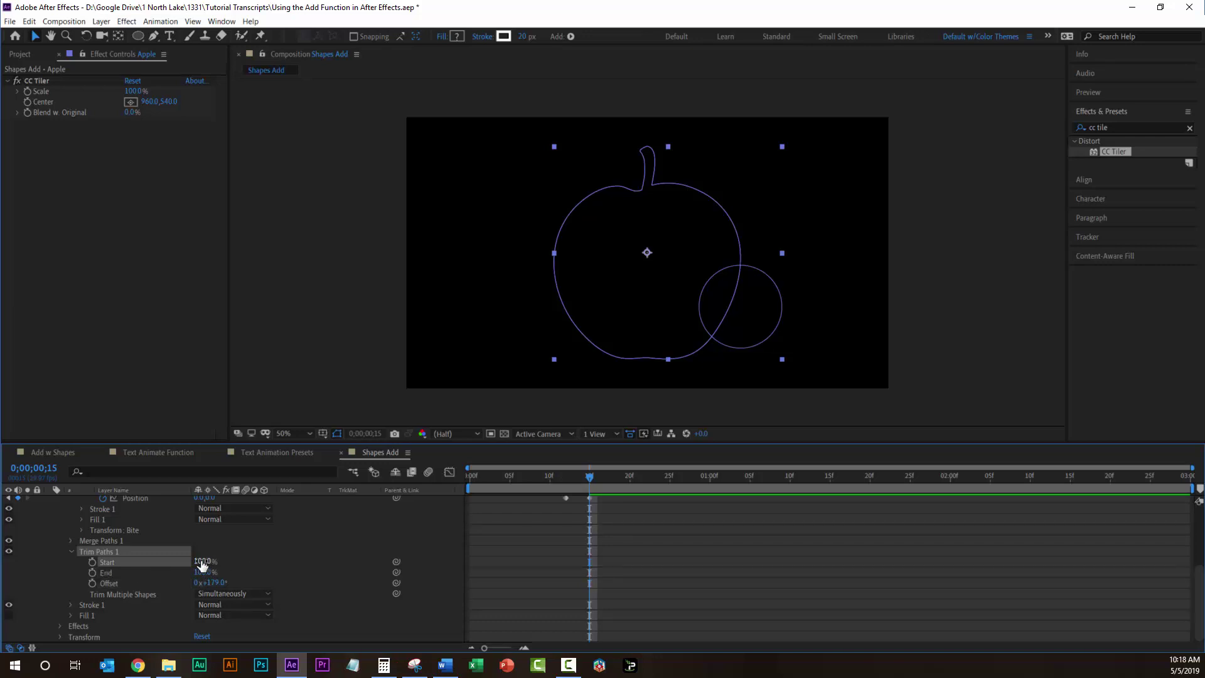
left_click_drag(203, 563, 151, 580)
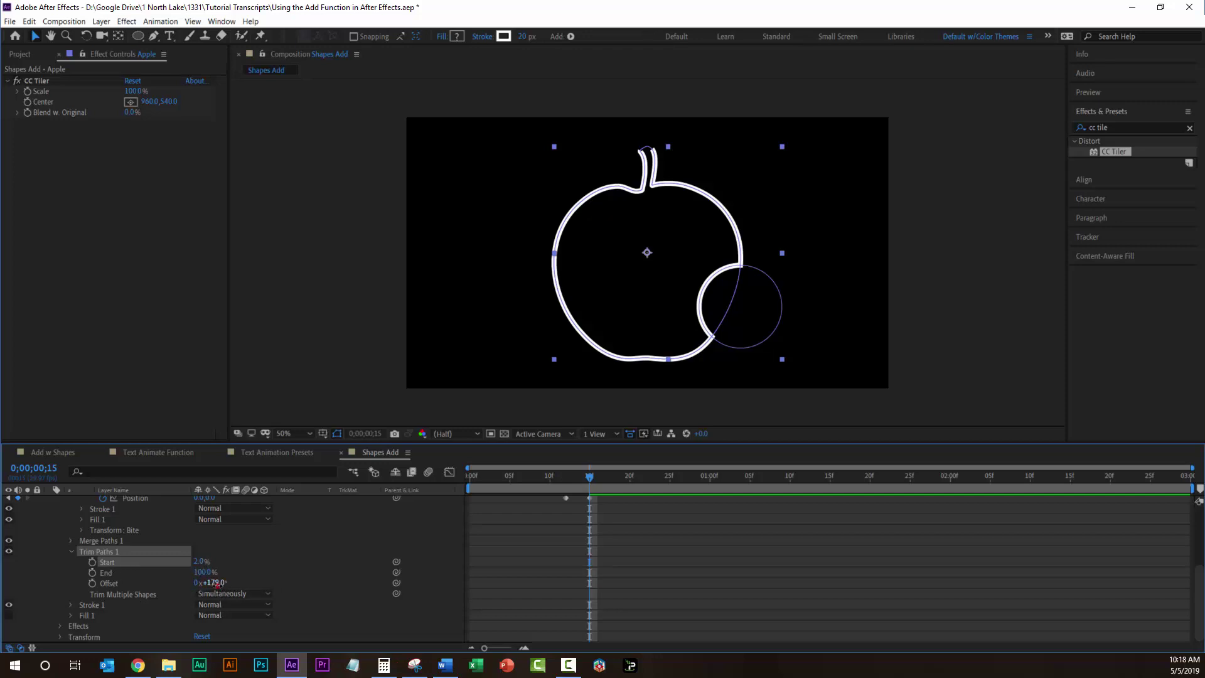
left_click_drag(216, 583, 333, 620)
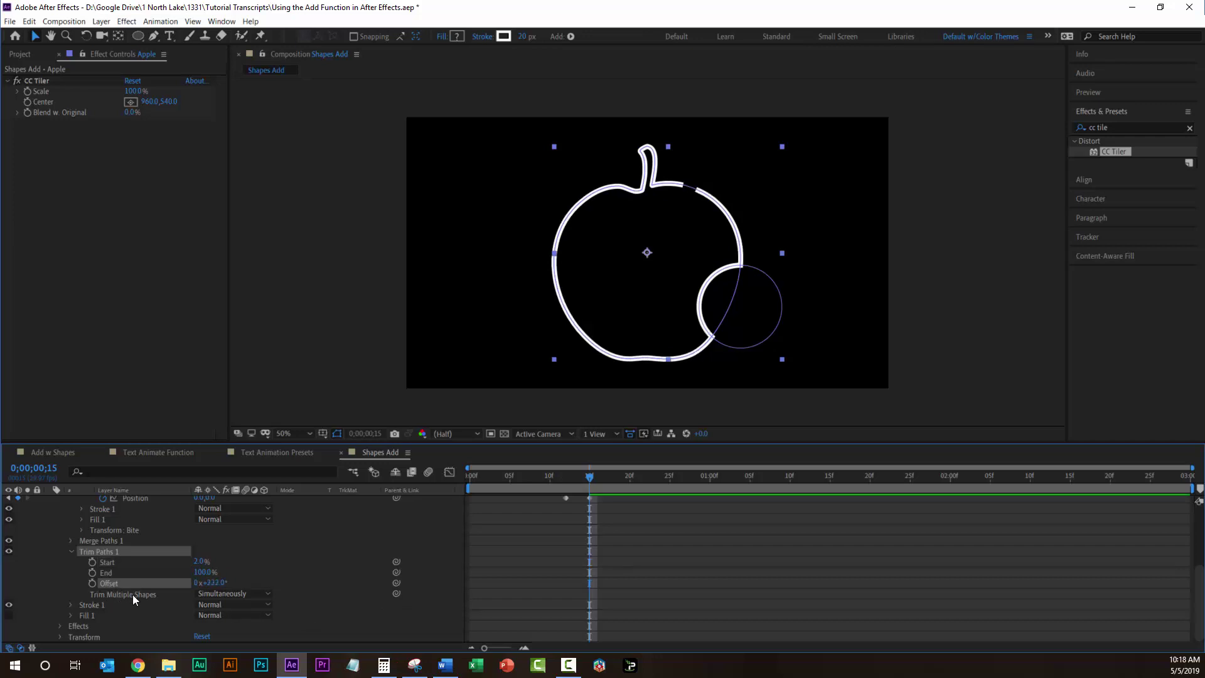
Switch Trim Multiple Shapes to Individually and set the Trim Paths offset to 278°
left_click(267, 594)
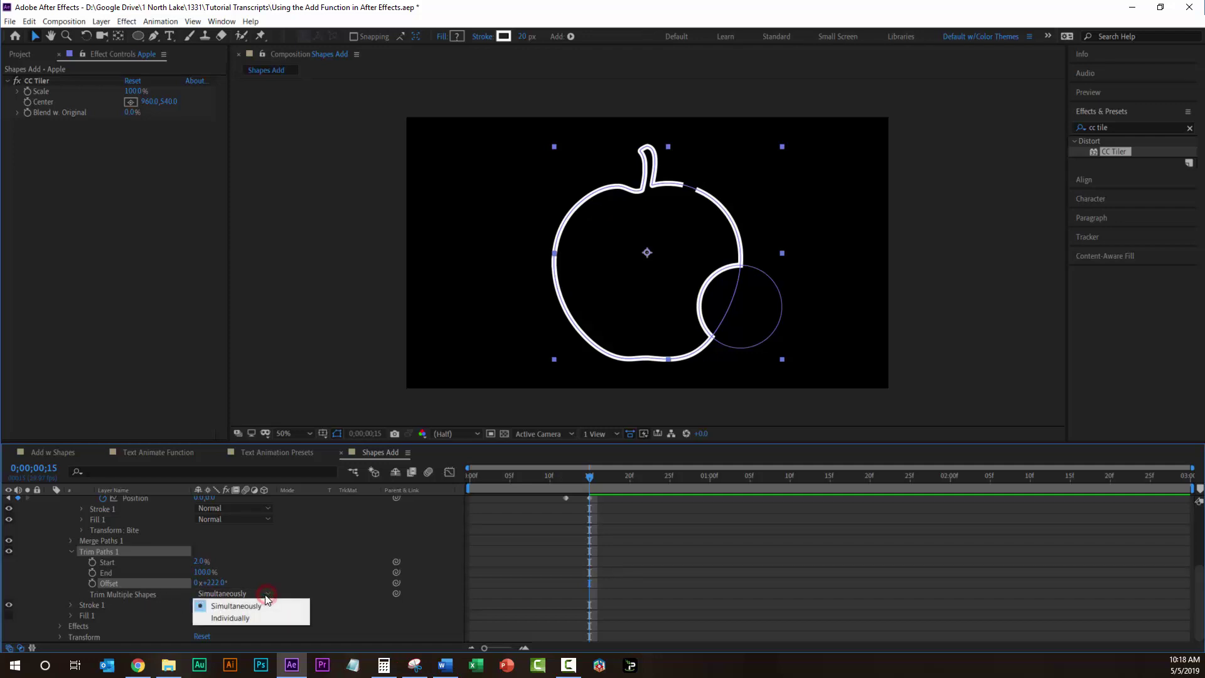
left_click(243, 619)
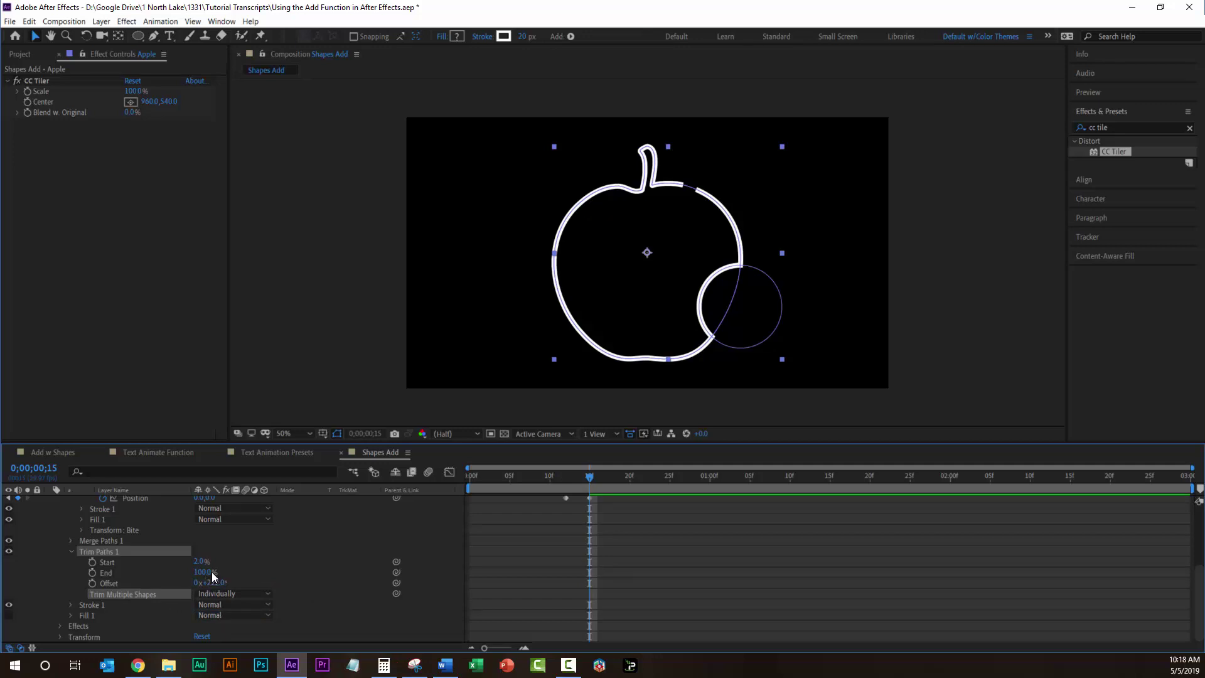
mouse_move(210, 583)
left_mouse_down()
mouse_move(271, 587)
mouse_move(214, 605)
mouse_move(166, 586)
left_mouse_up()
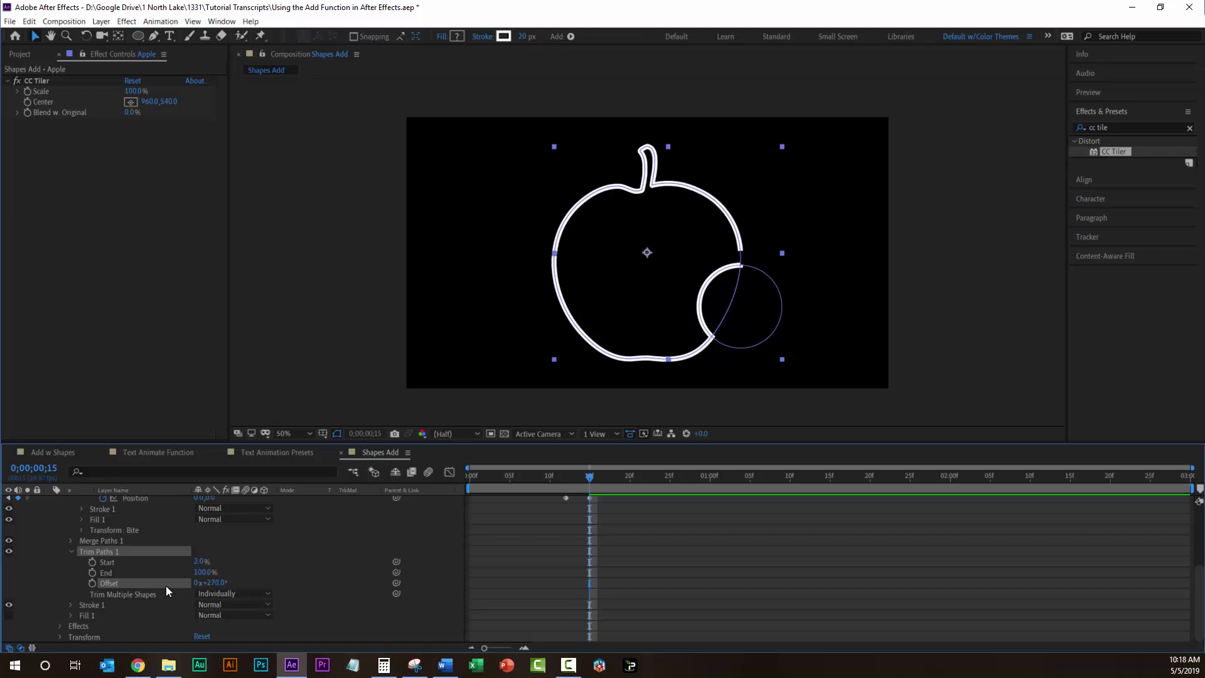
Delete the Trim Paths operation from the Apple layer's contents
left_click(102, 555)
key("Delete")
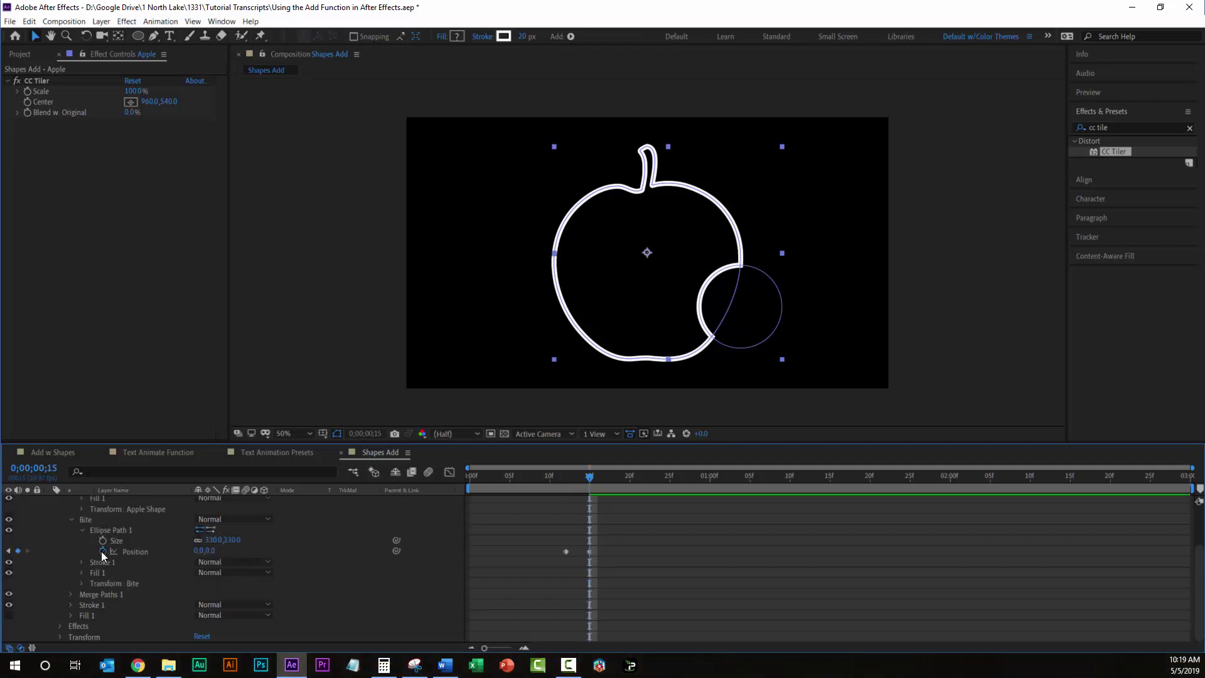
Add a Twist to the Apple layer's contents and expand its settings
scroll(247, 521, "up", 2)
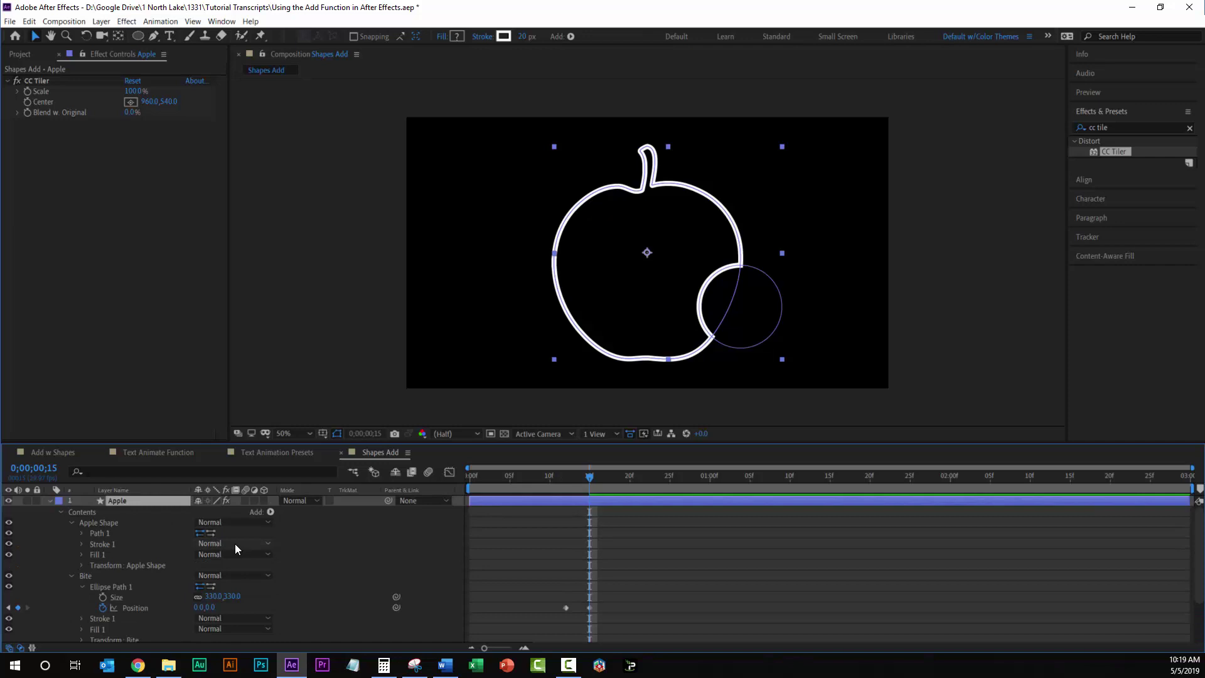
left_click(270, 512)
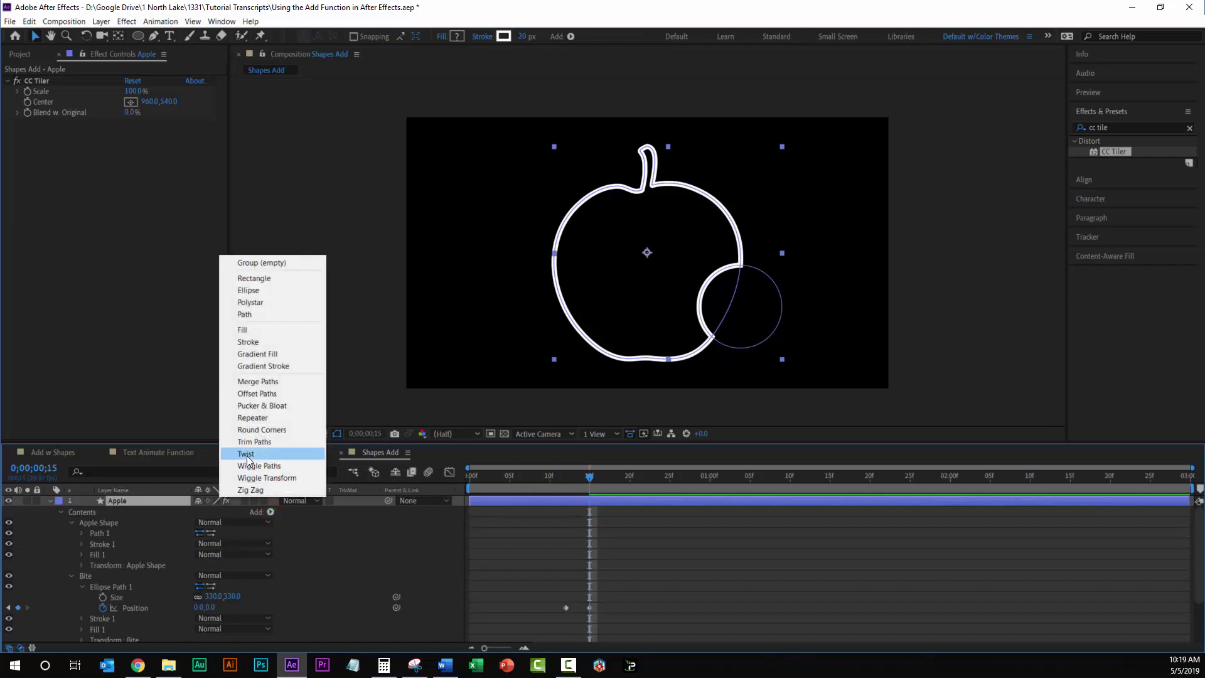
left_click(247, 454)
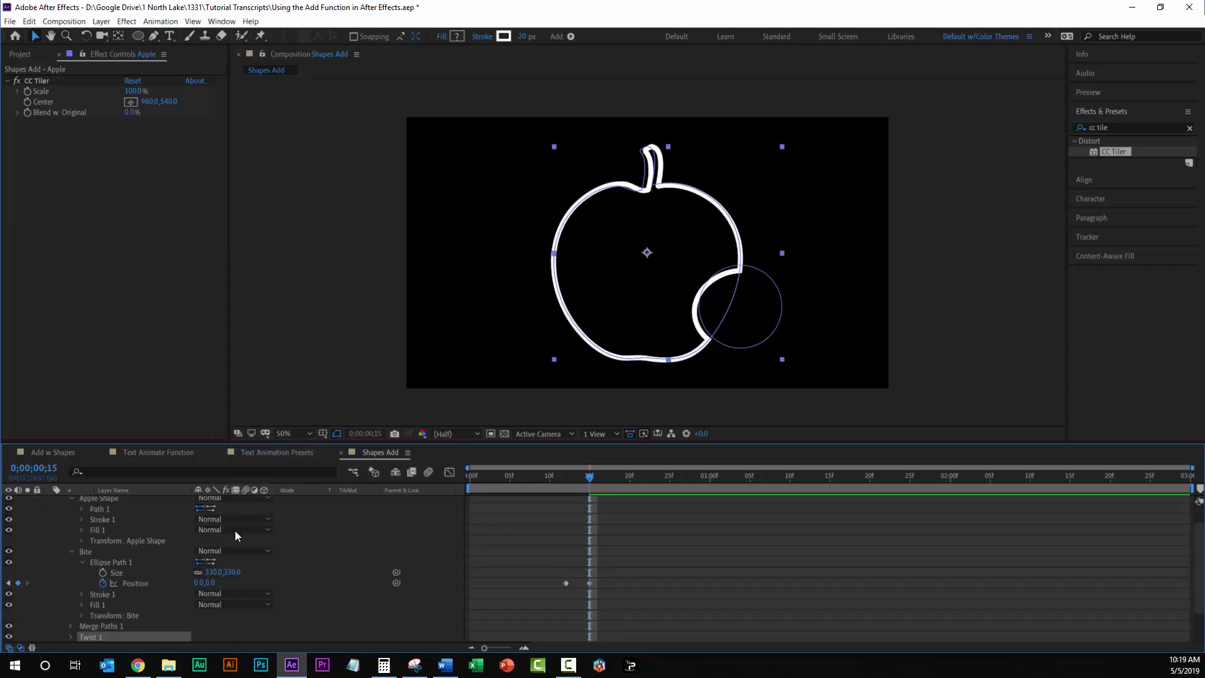
scroll(140, 566, "down", 2)
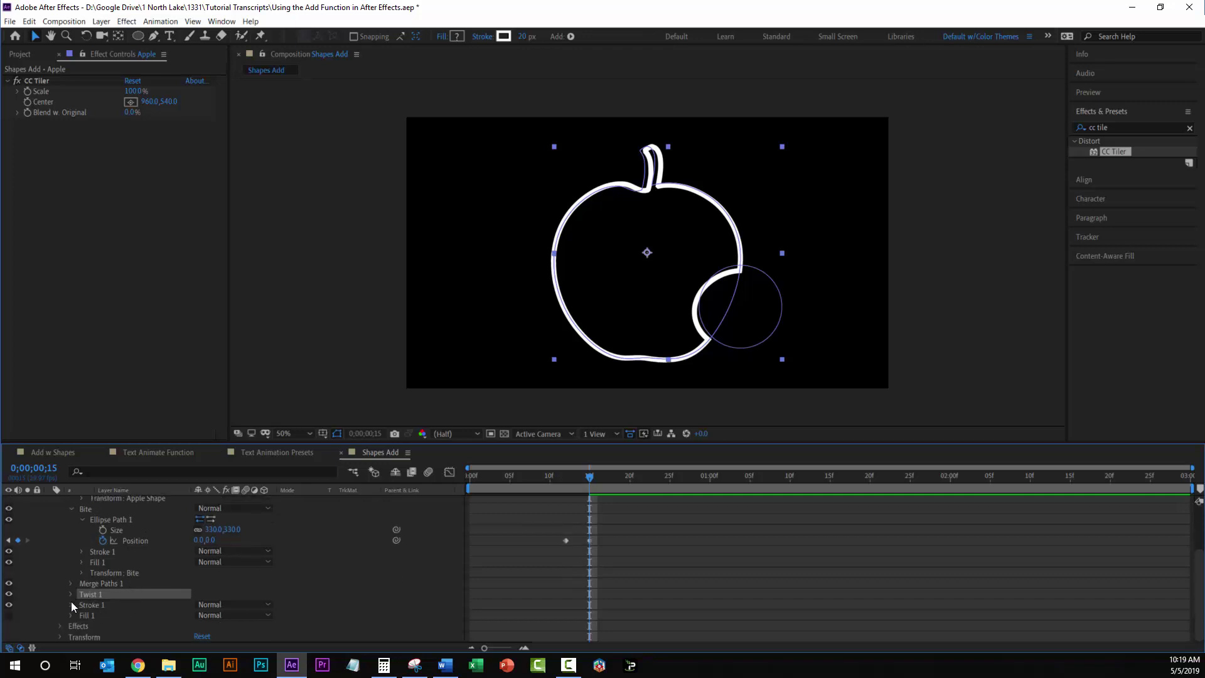
left_click(71, 595)
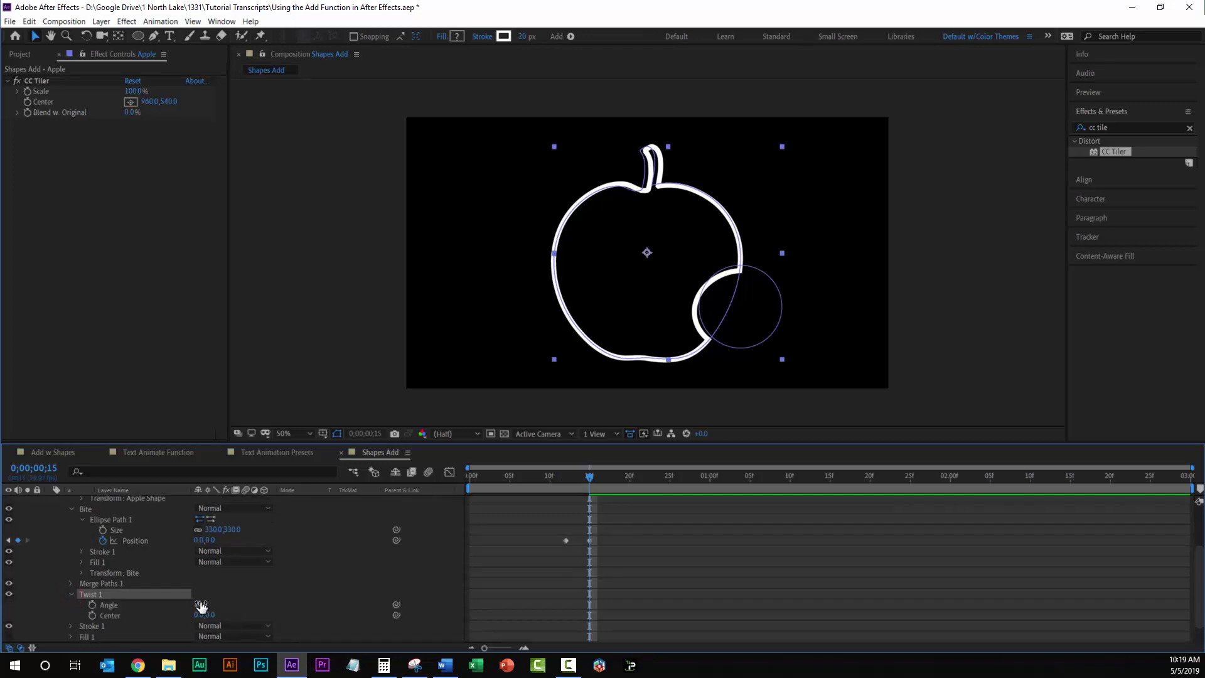
Try a Twist angle of -1547, undo it, and delete the Twist operation from the Apple layer
left_click_drag(202, 604, 172, 624)
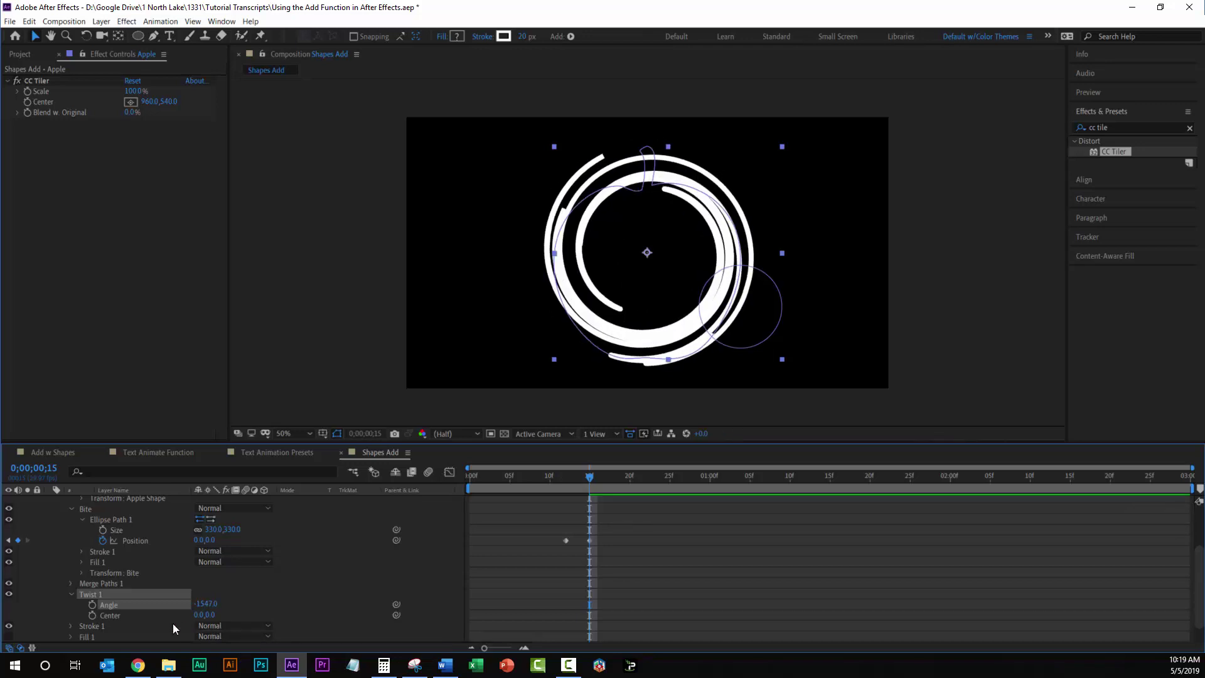
key("ctrl+z")
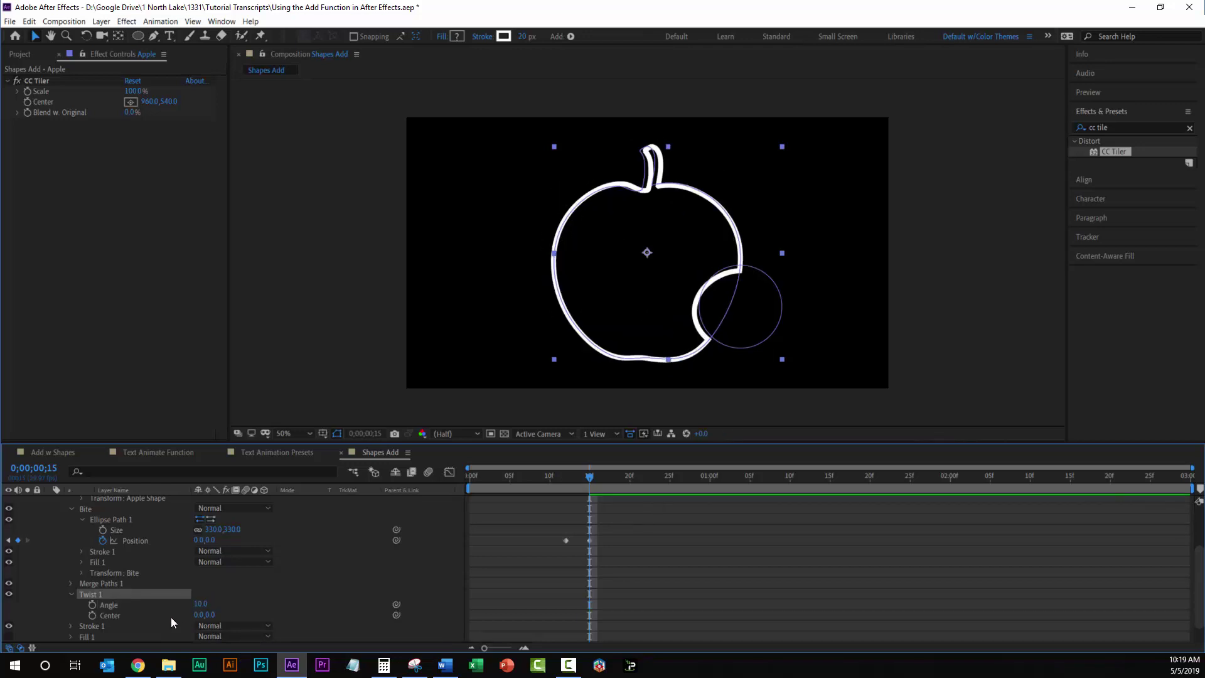
left_click(90, 596)
key("Delete")
scroll(255, 530, "up", 3)
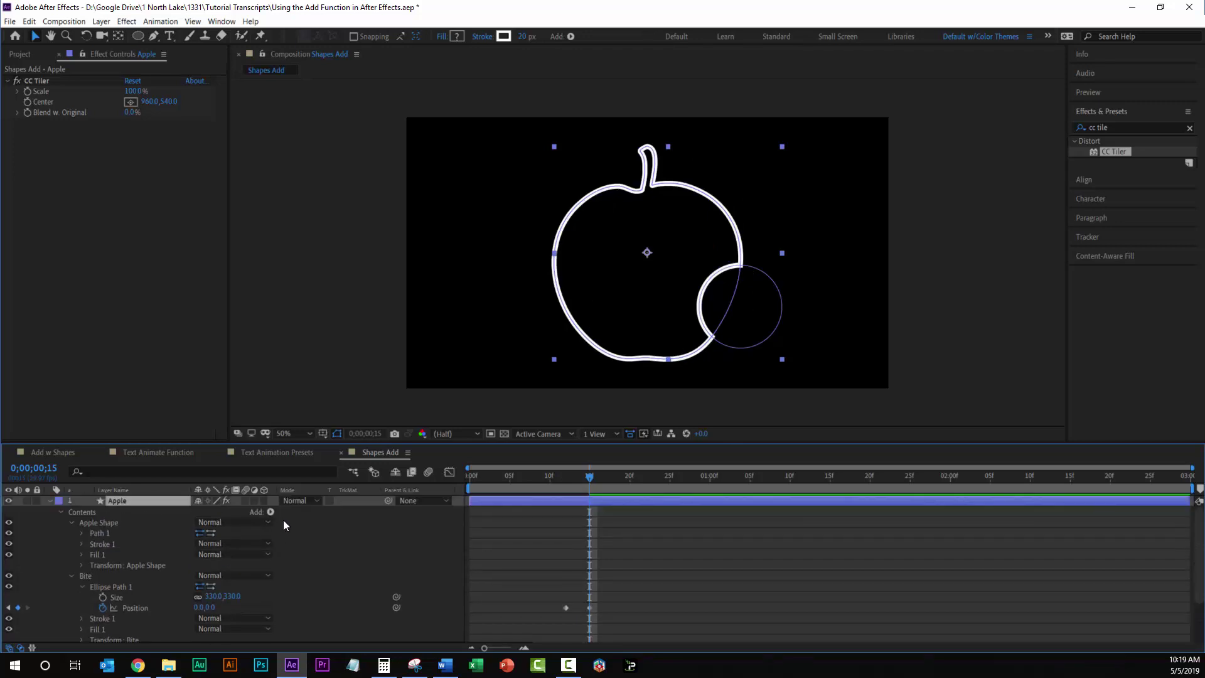
Add Wiggle Paths to the Apple layer's contents and scrub the timeline to 0;00;00;27 to see the wiggle
left_click(271, 512)
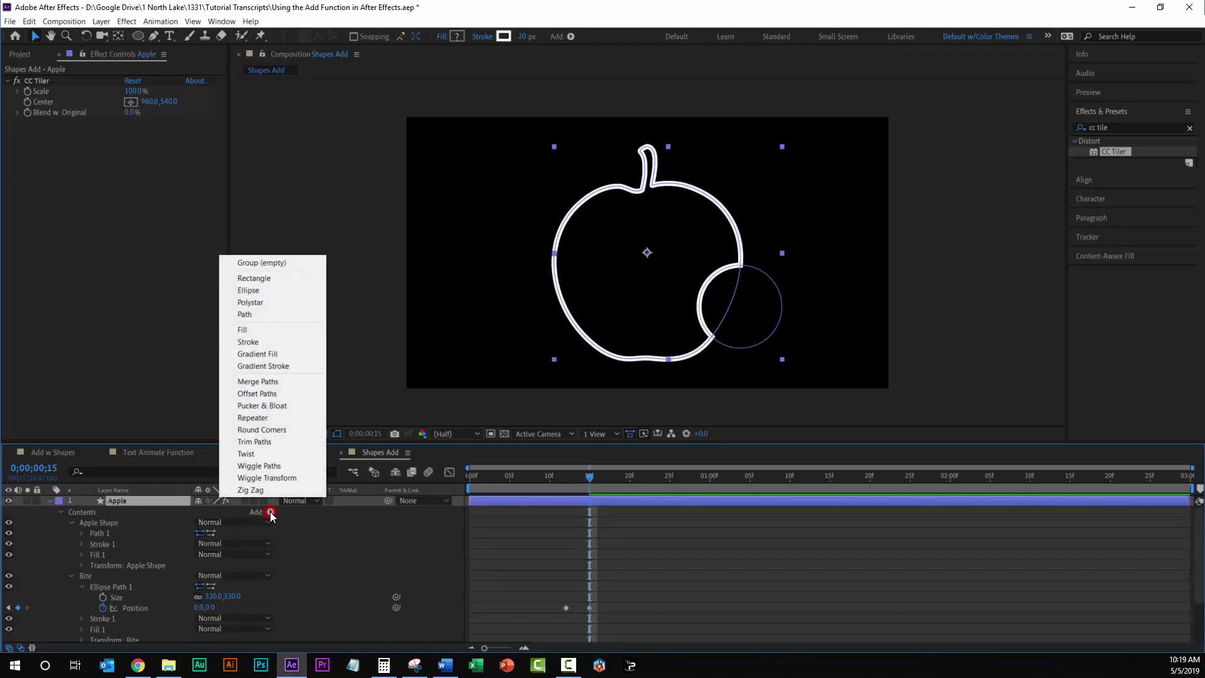
left_click(266, 466)
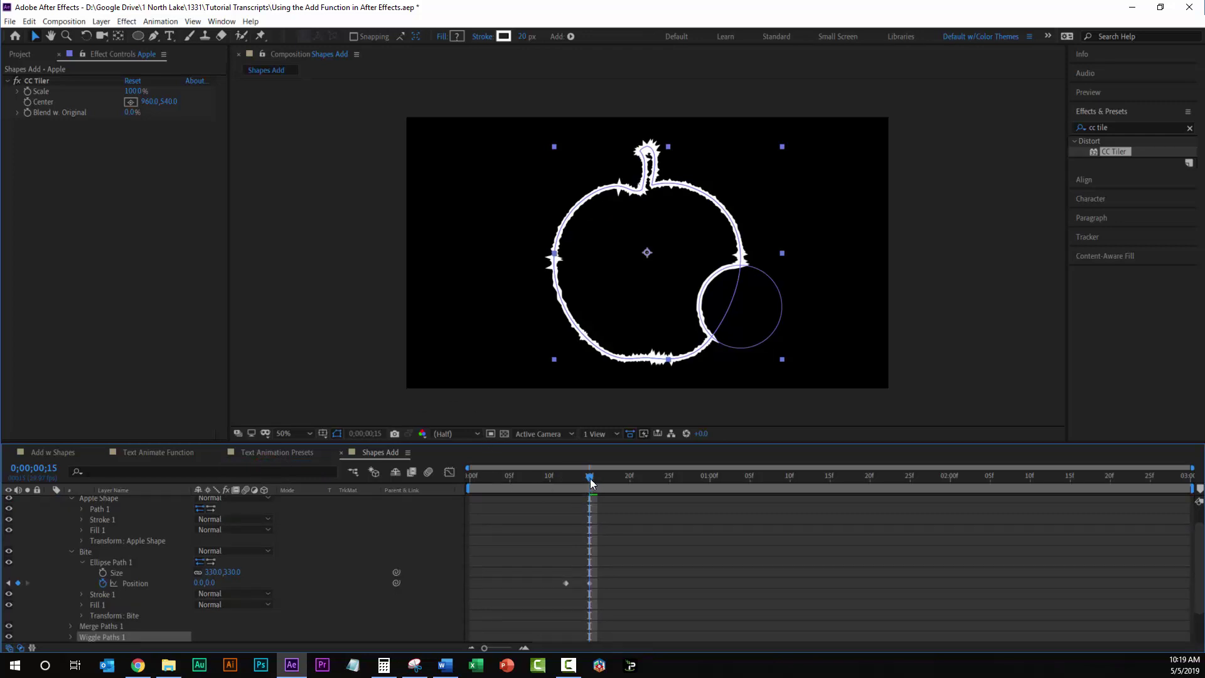
left_click_drag(593, 481, 687, 512)
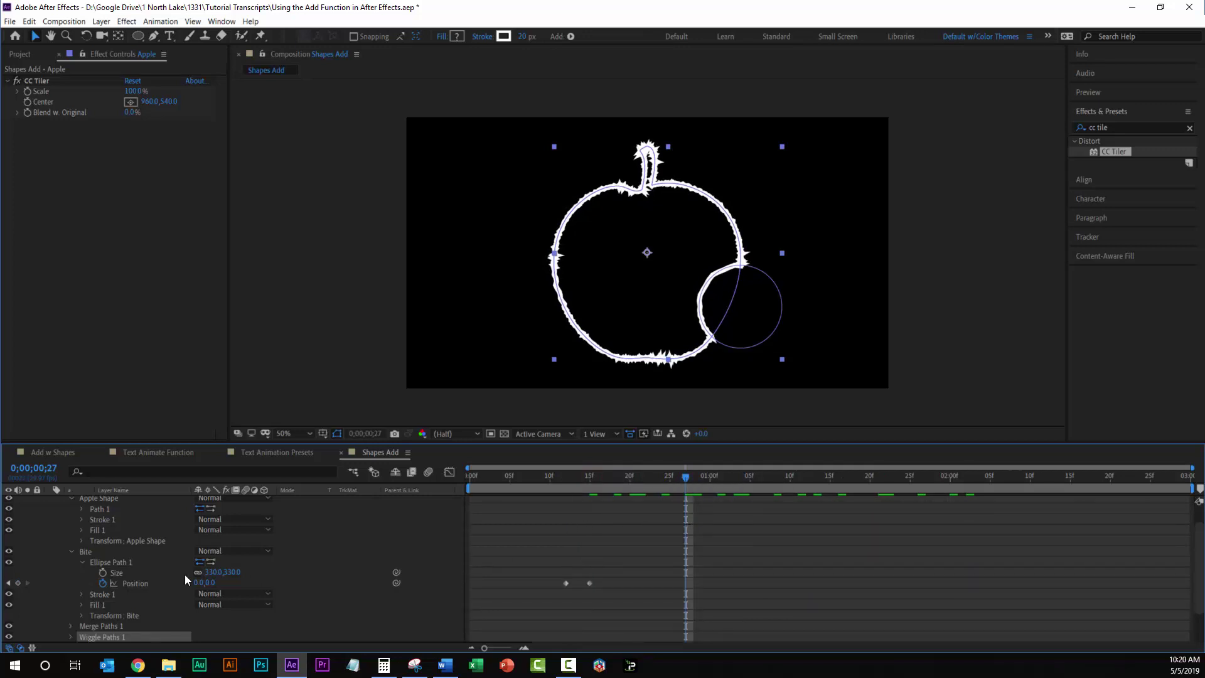
Make the red Fill 1 at the end of the Apple layer's contents visible
scroll(66, 595, "down", 1)
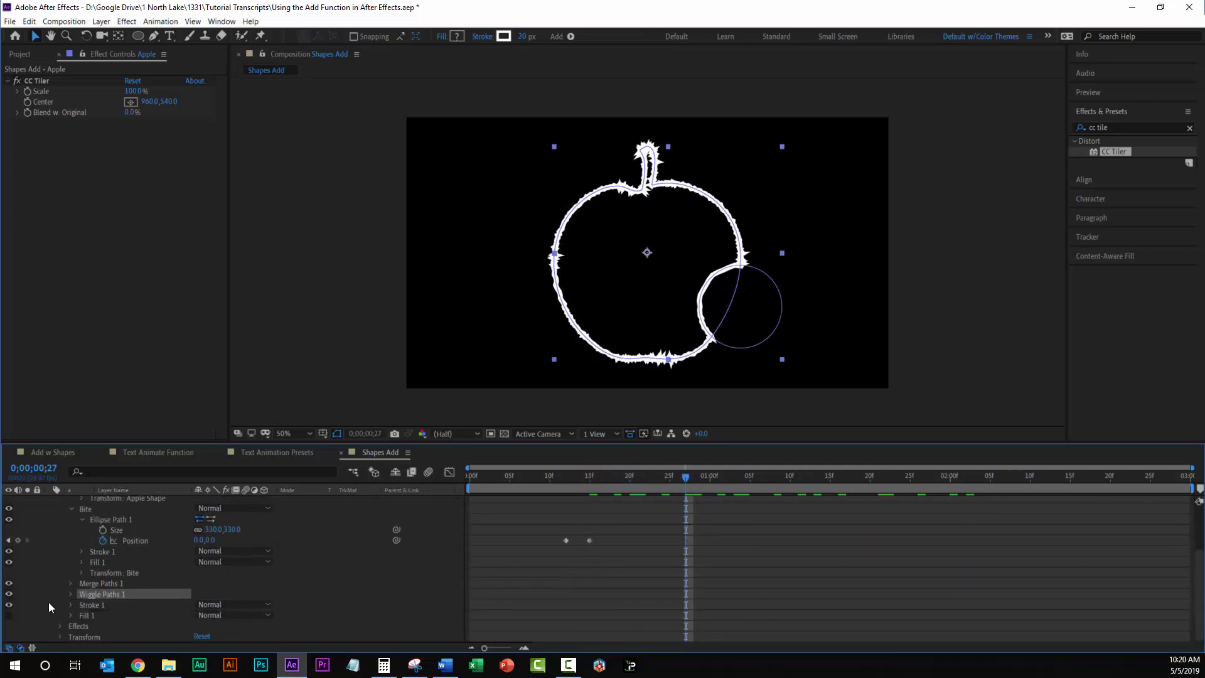
scroll(59, 619, "down", 3)
left_click(8, 616)
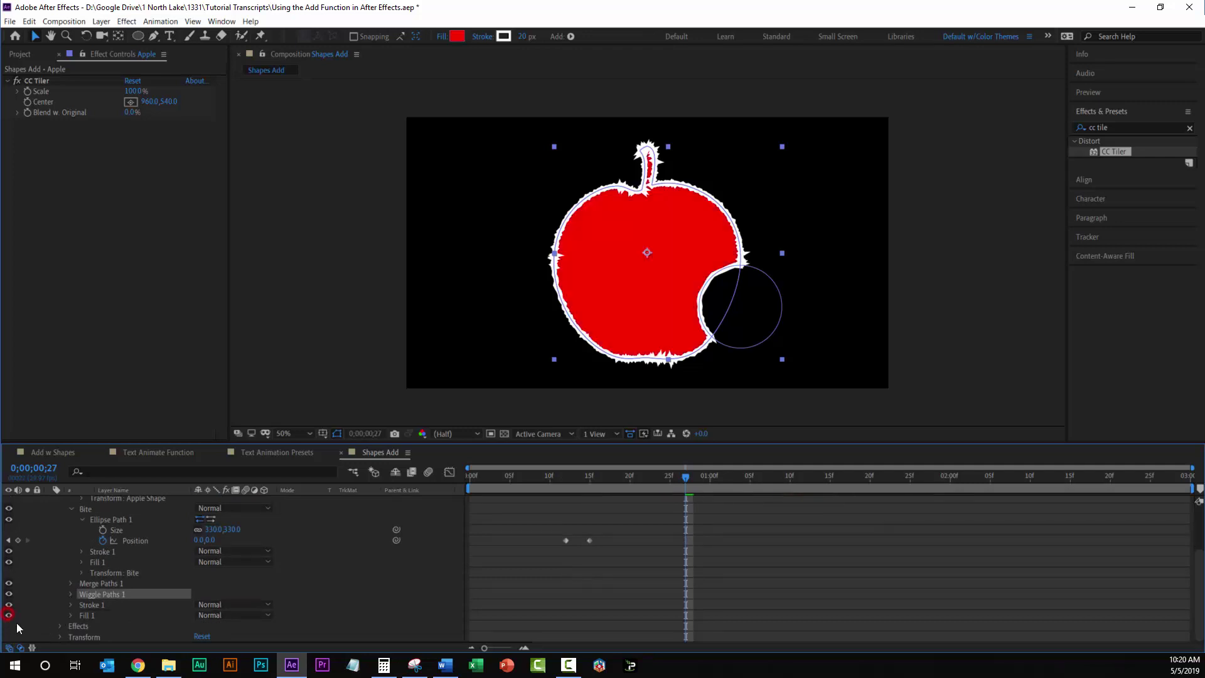
Expand the Wiggle Paths settings and set Detail to 1
left_click(70, 594)
scroll(111, 586, "down", 4)
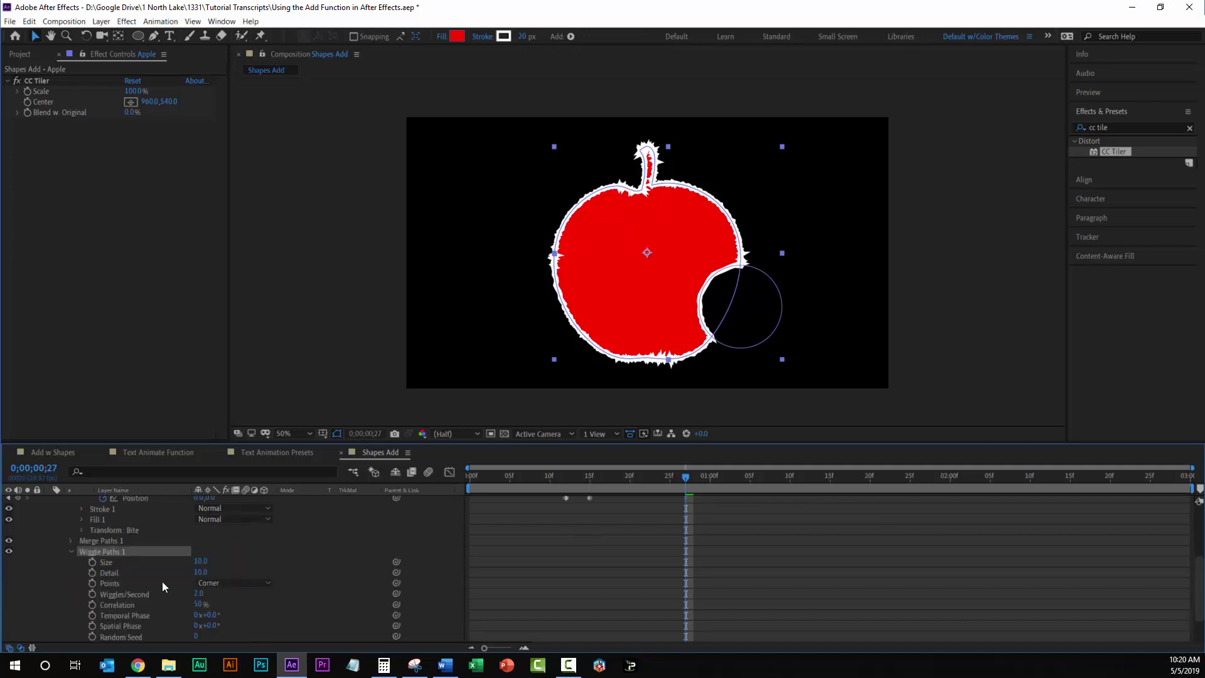
left_click(199, 573)
type("1")
key("Return")
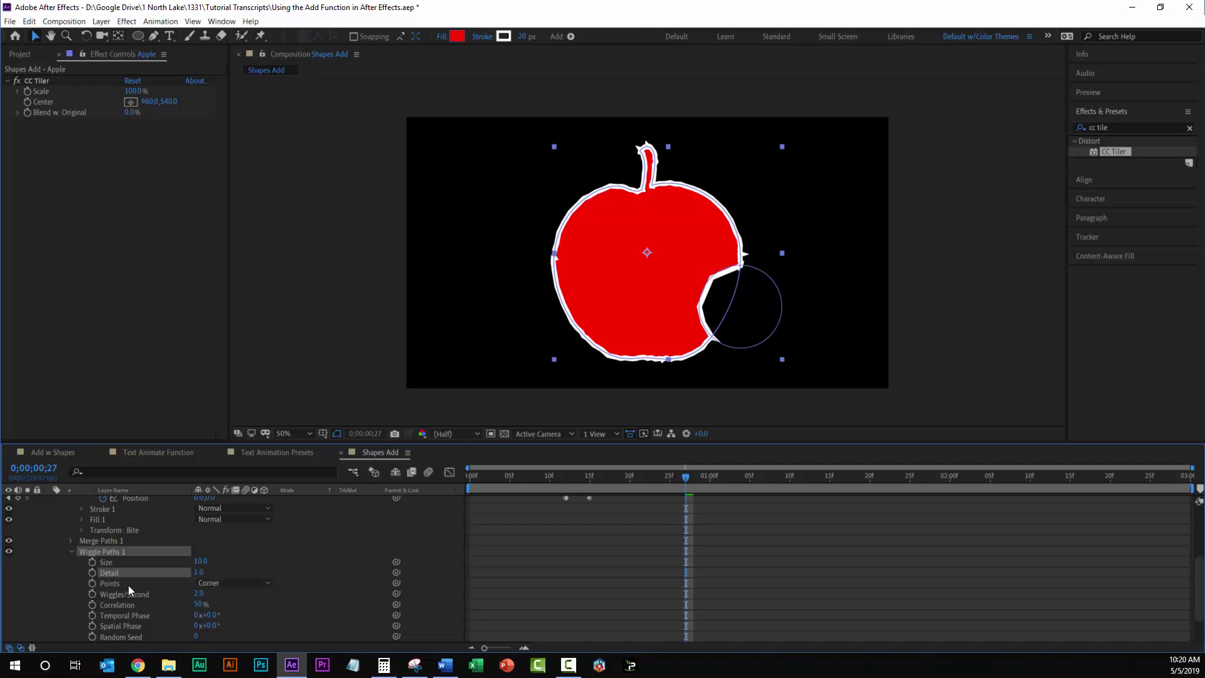
Change the Wiggle Paths Points option to Smooth and play back the animation
left_click(258, 584)
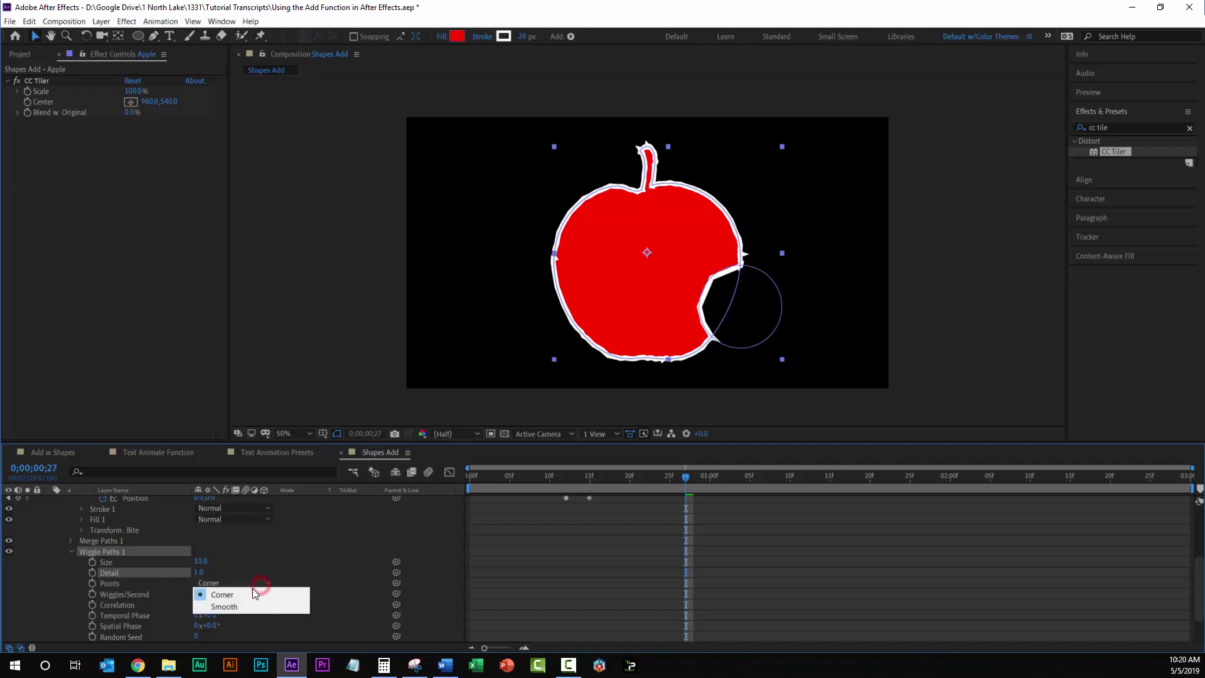
left_click(236, 606)
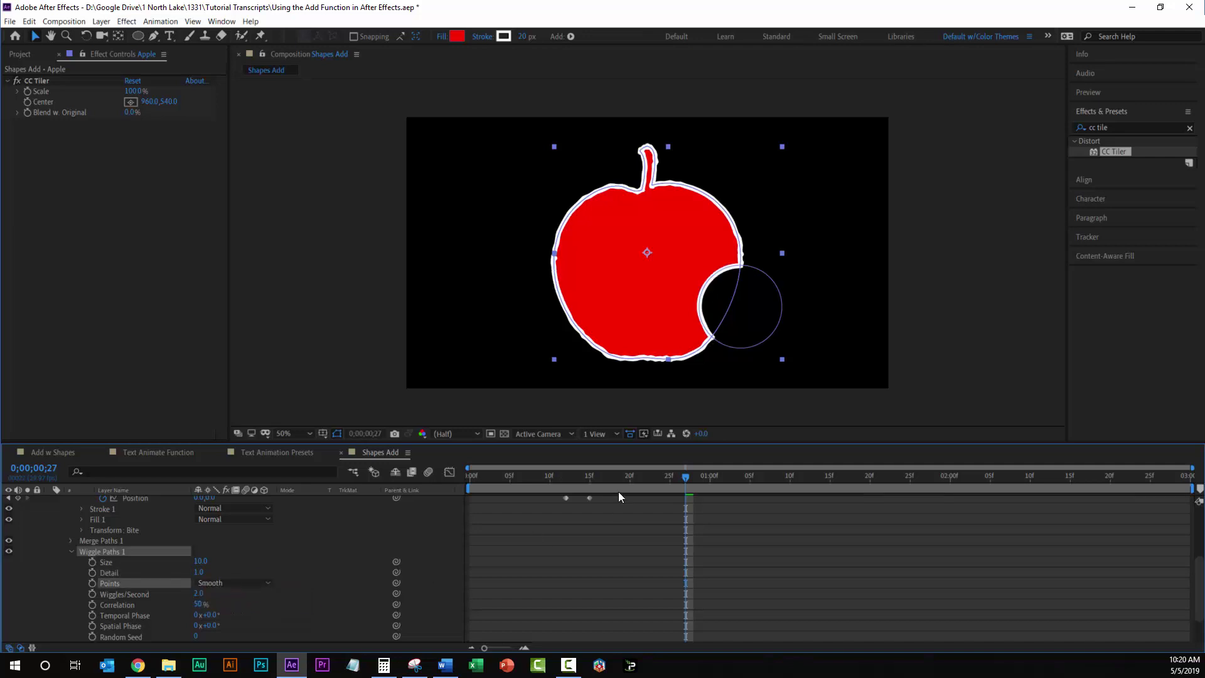
key("space")
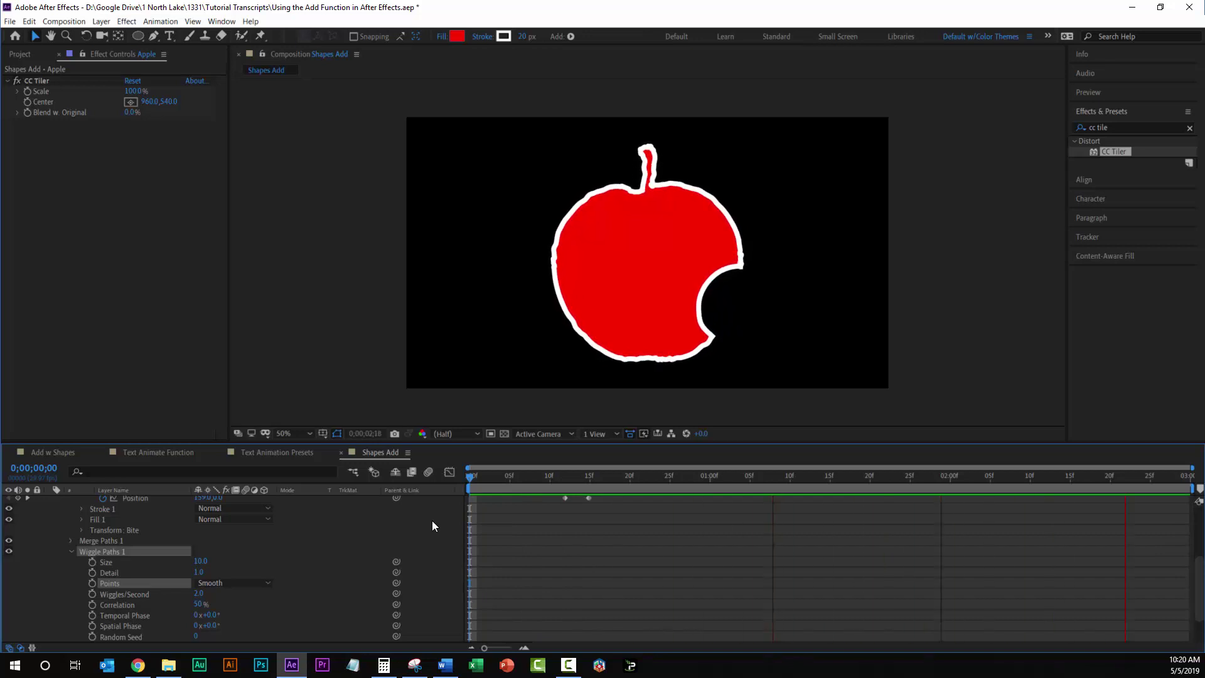
key("space")
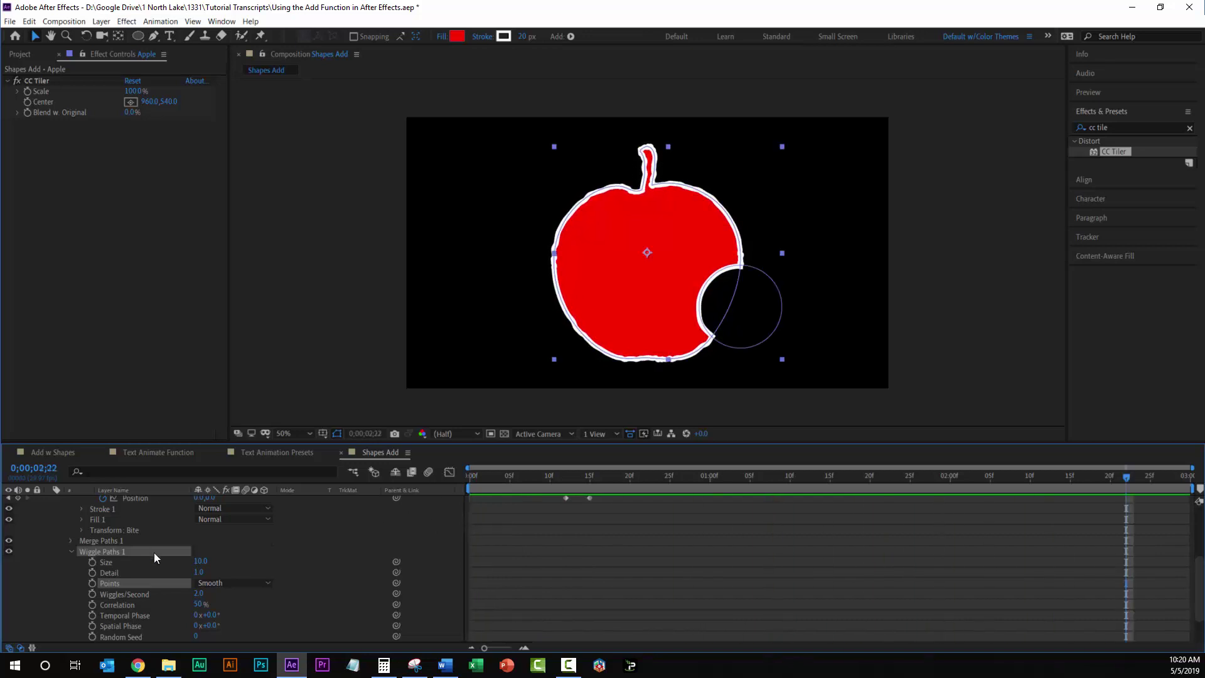
Set Wiggles/Second to 10 and play the animation from the start of the composition
left_click(198, 594)
type("10")
key("Return")
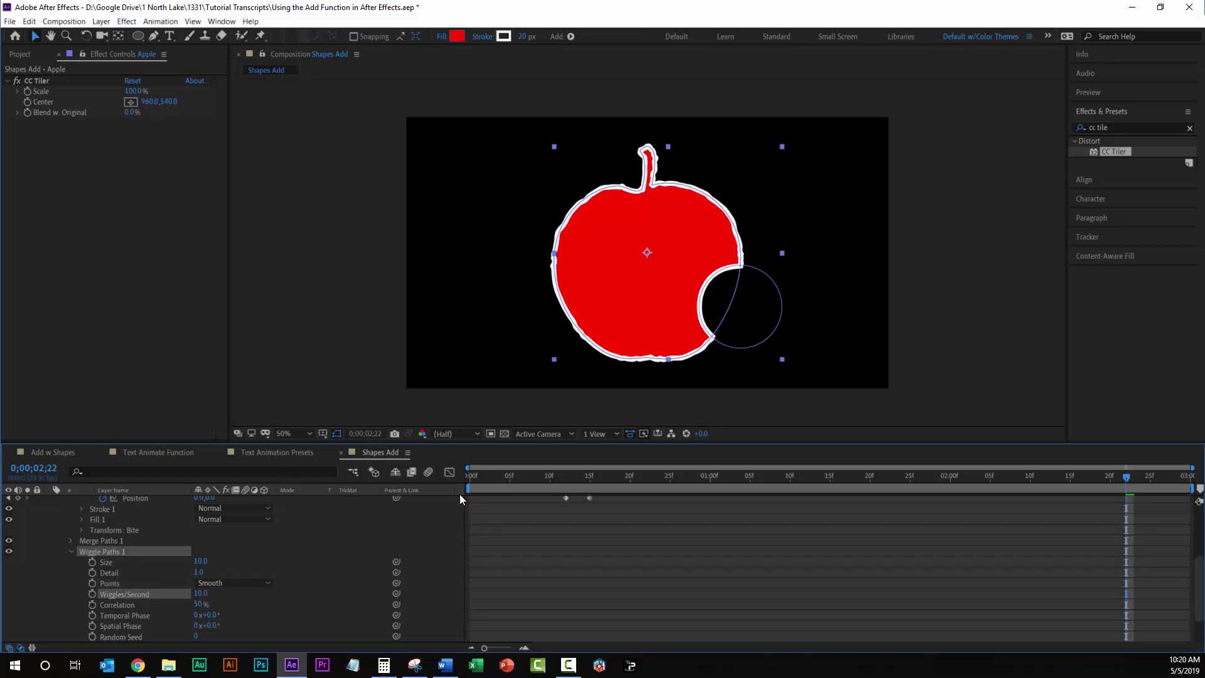
left_click(472, 475)
key("space")
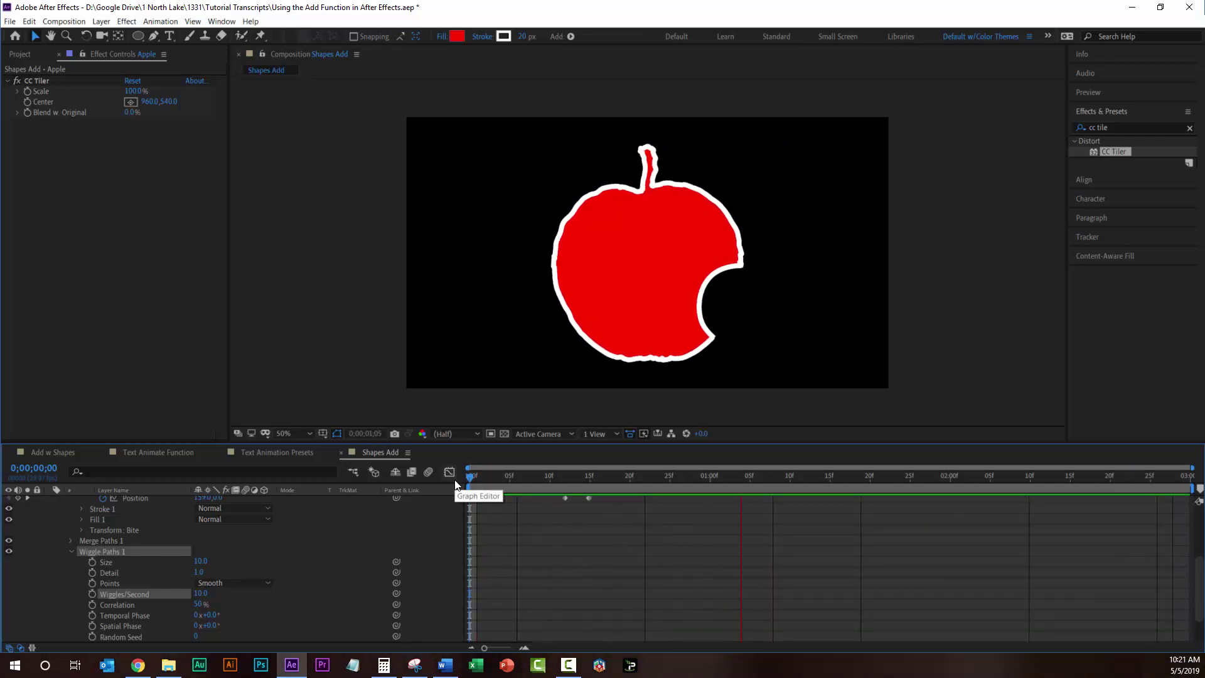
key("space")
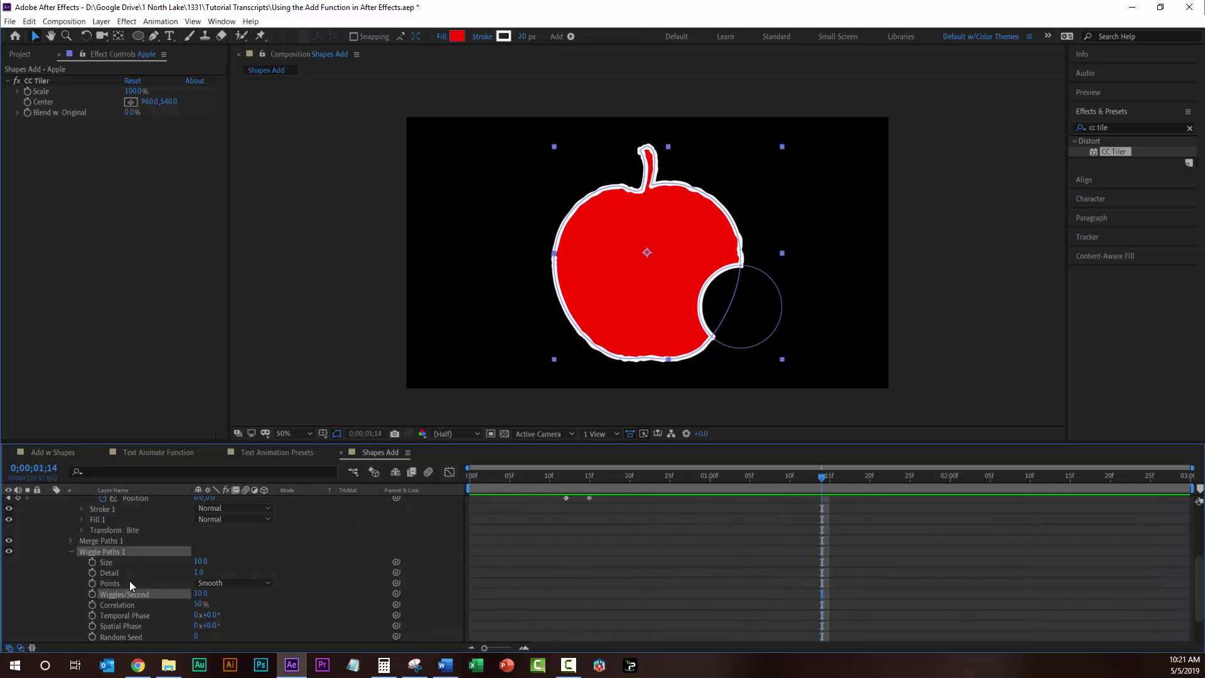
Reduce the Wiggle Paths Size to 5 and preview the animation from the first frame
left_click(189, 561)
left_click_drag(189, 562, 186, 561)
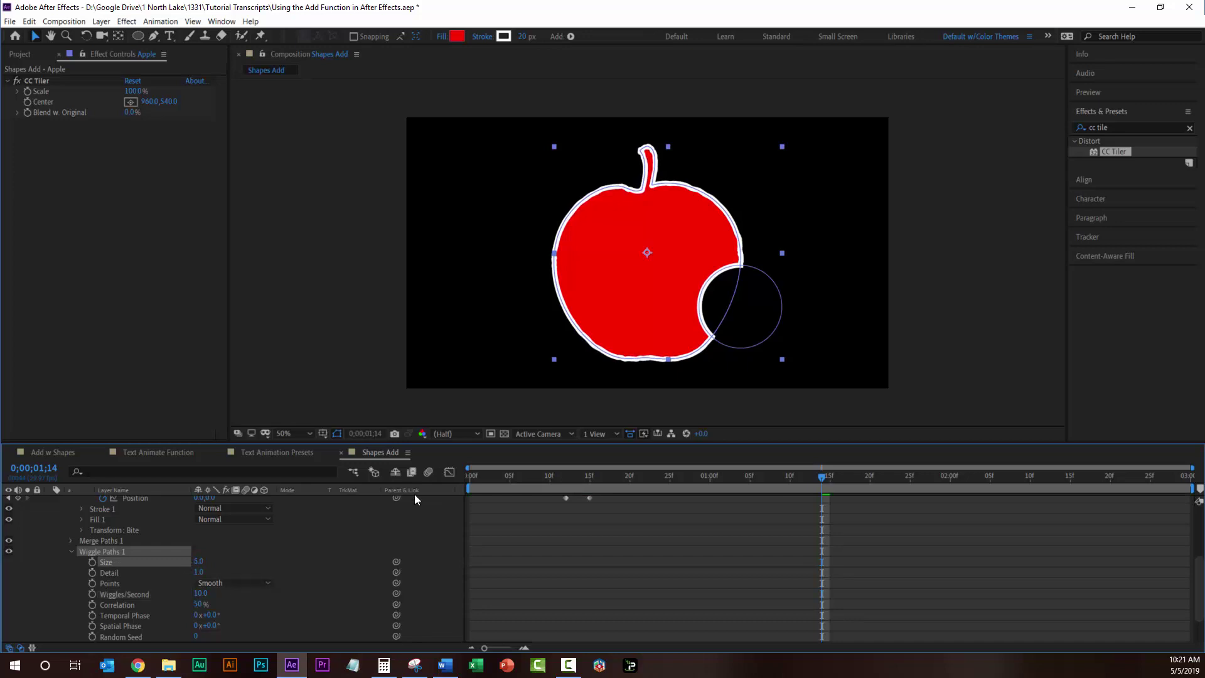
left_click_drag(510, 476, 431, 487)
key("space")
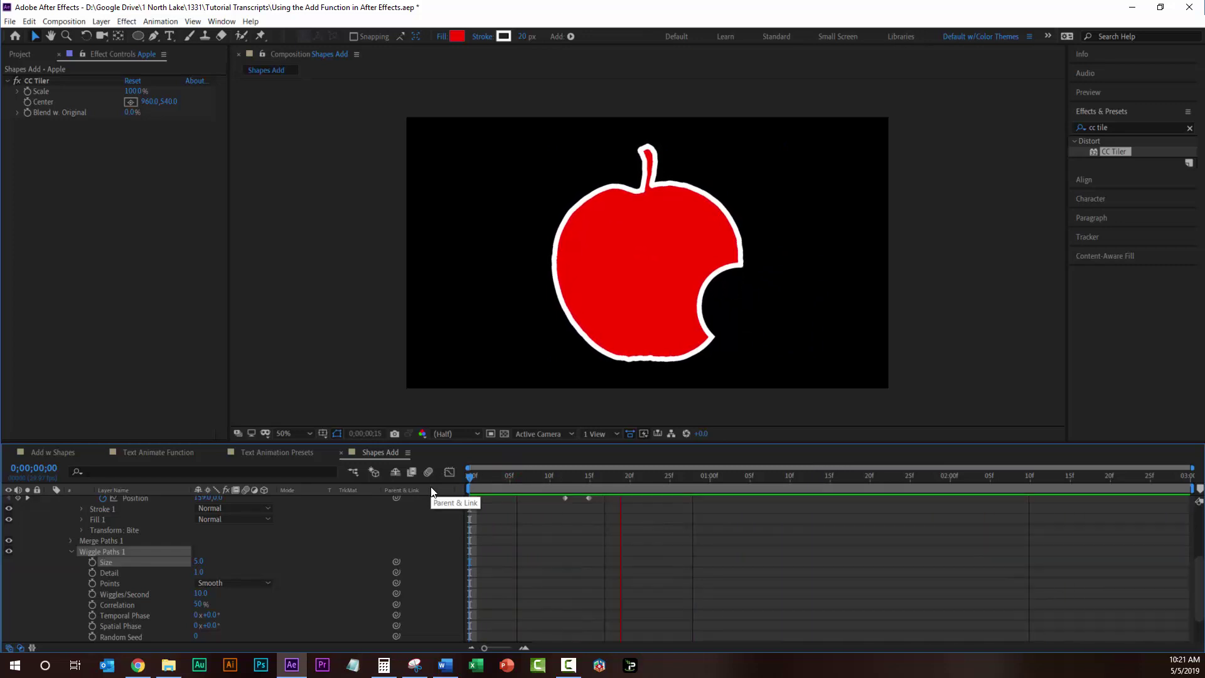
key("space")
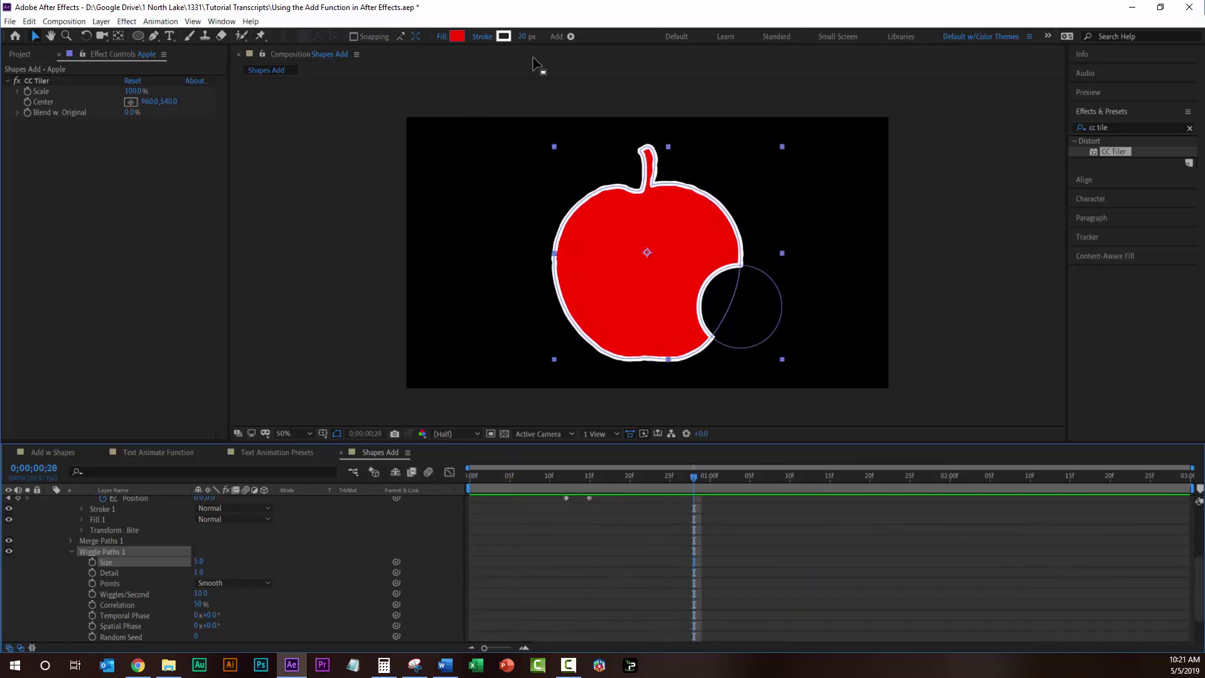
Set the apple's stroke width to 10 px and preview the animation from near the beginning
left_click(521, 36)
type("10")
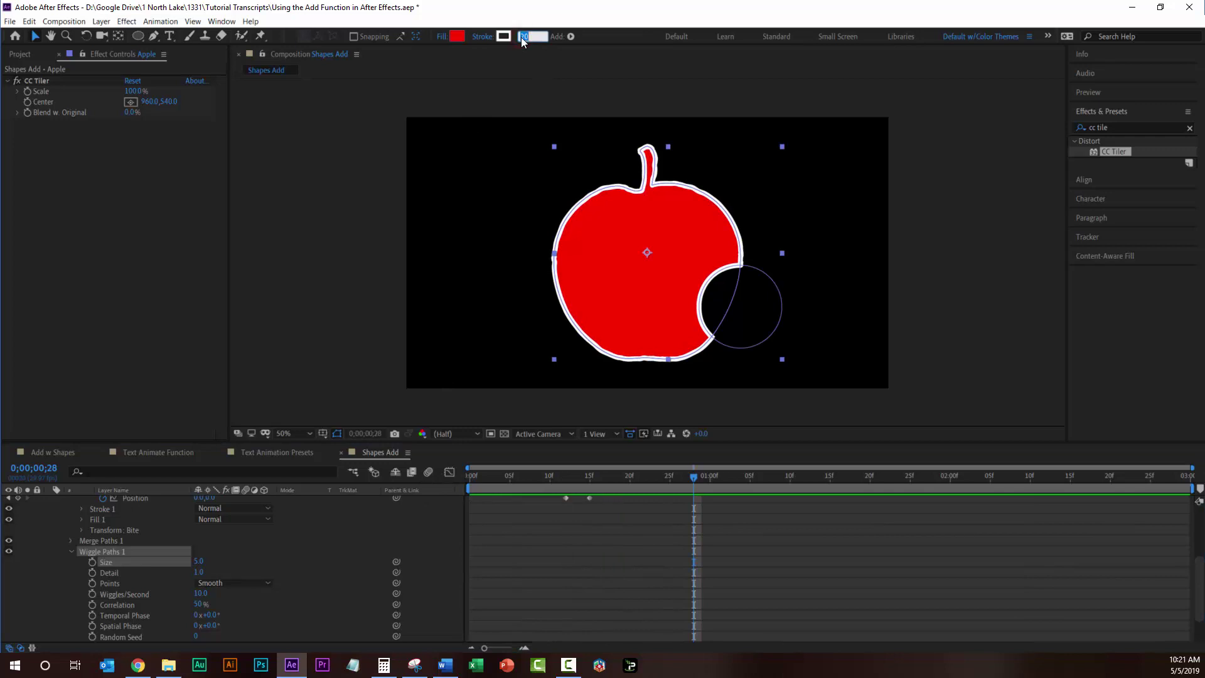
key("Return")
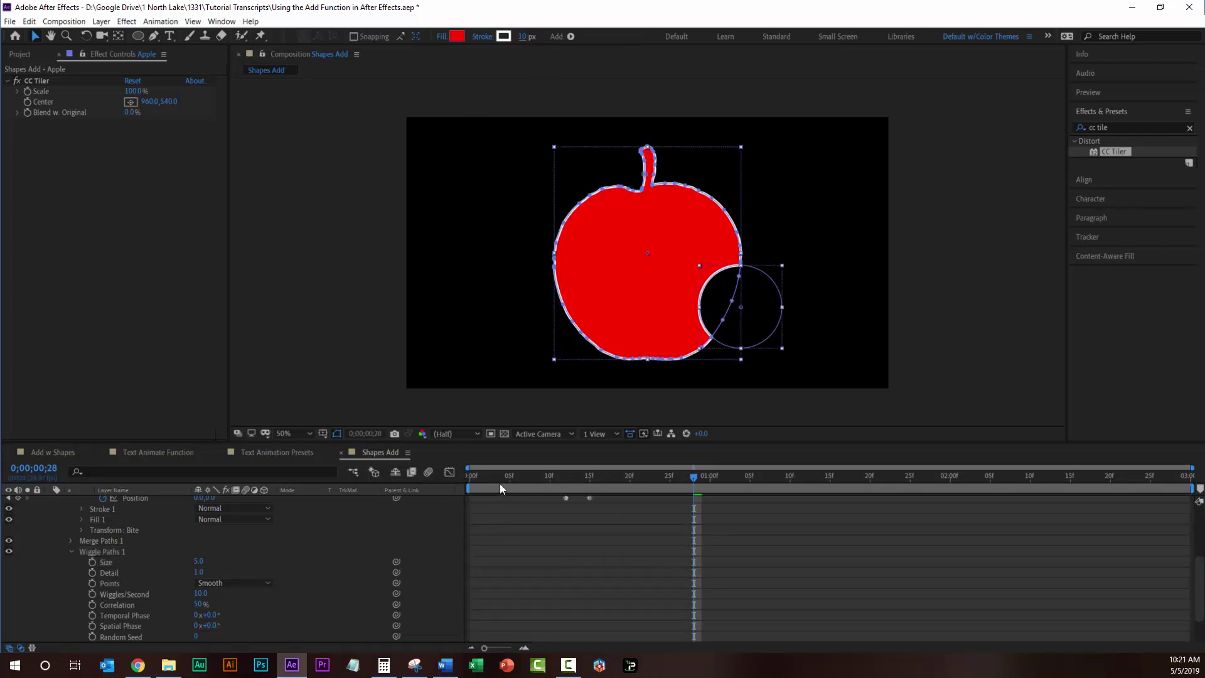
left_click(484, 487)
key("space")
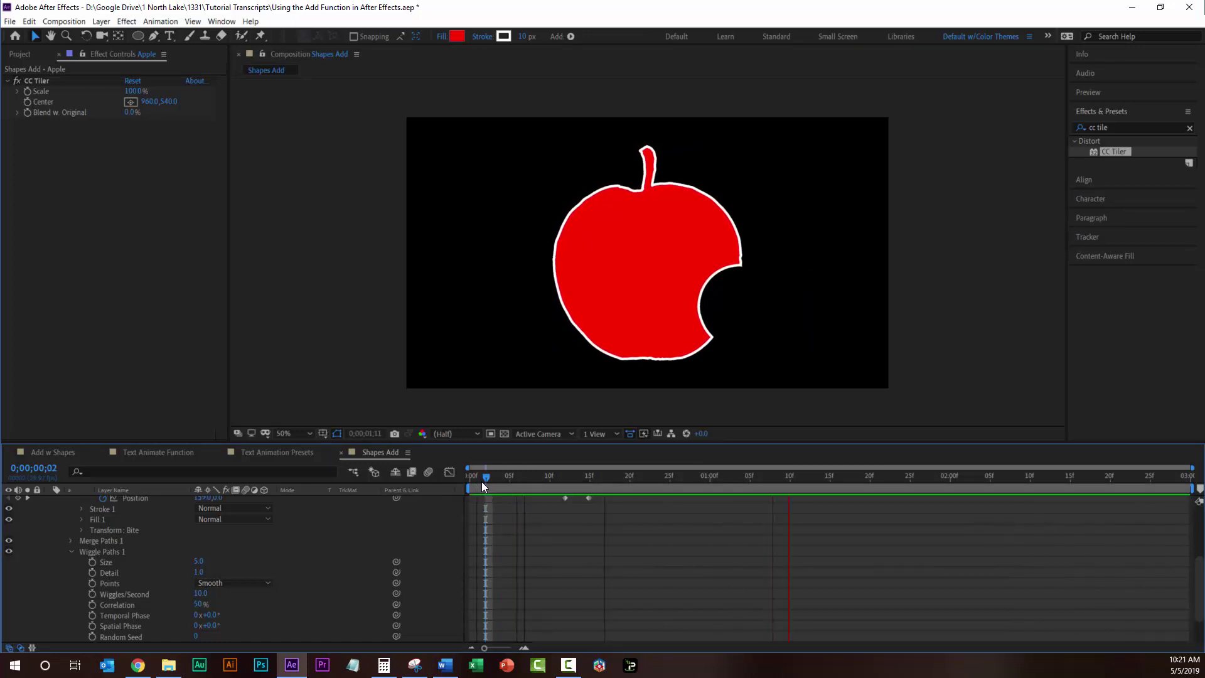
key("space")
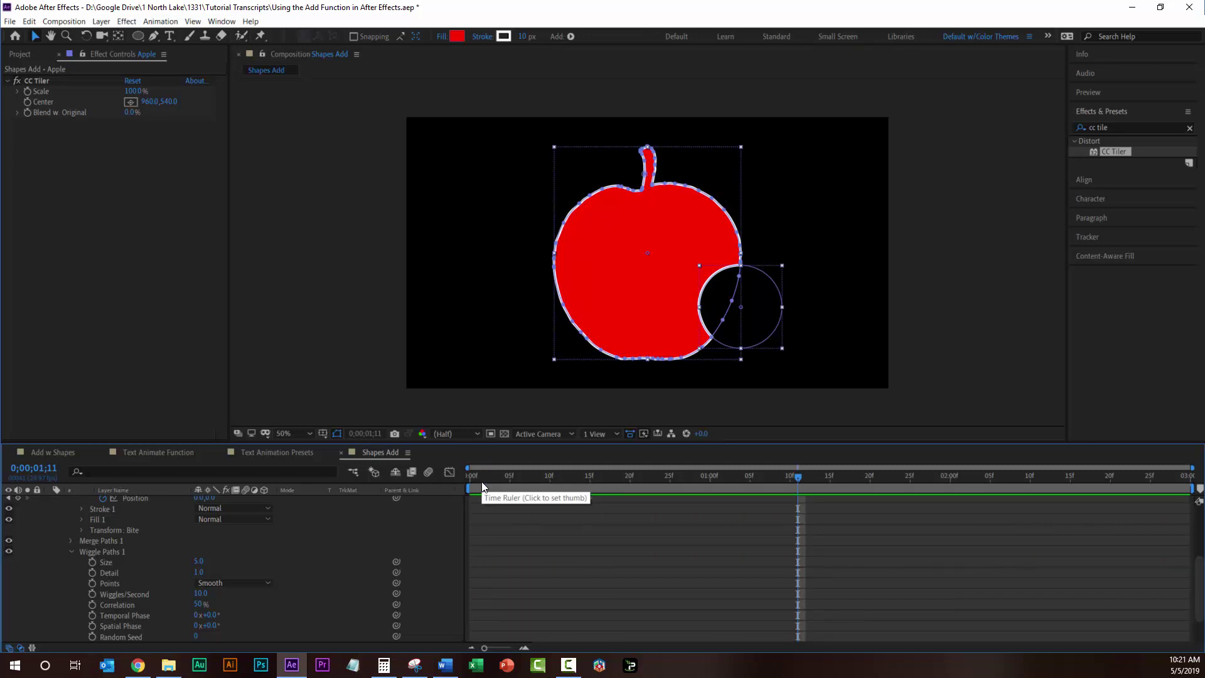
Delete the Wiggle Paths operation from the Apple layer's contents
left_click(104, 565)
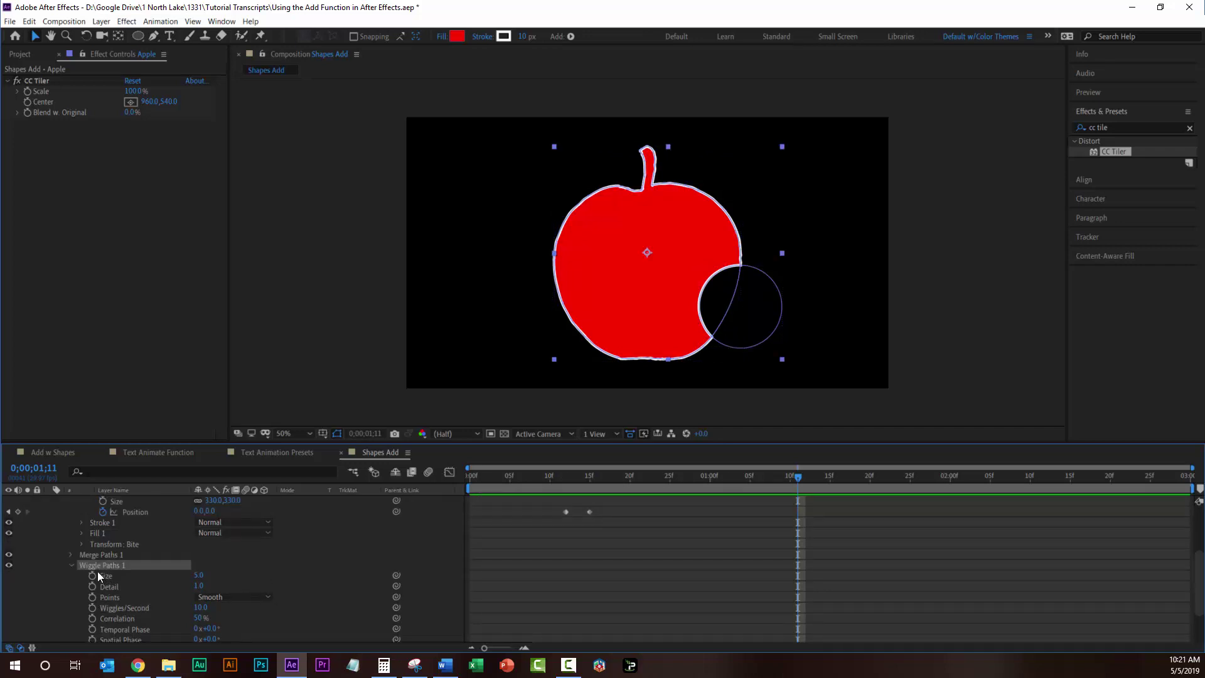
key("Delete")
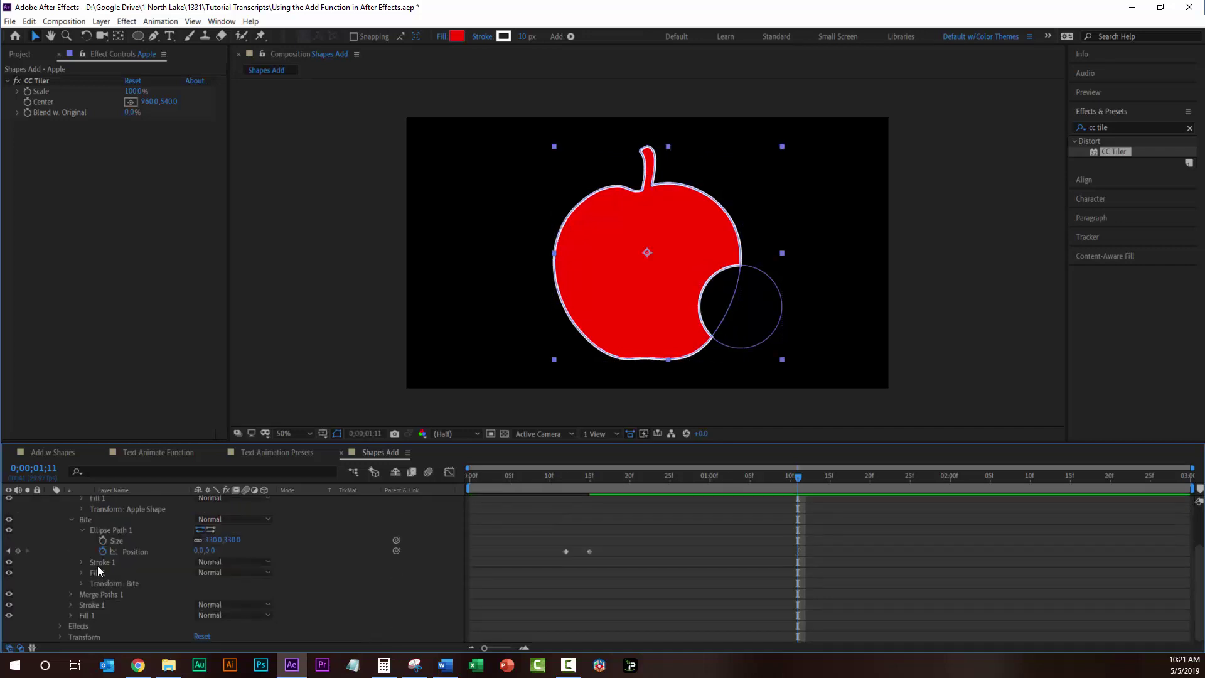
Add a Zig Zag to the Apple layer's contents, expand its settings and scrub back to 0;00;00;28
scroll(254, 561, "up", 3)
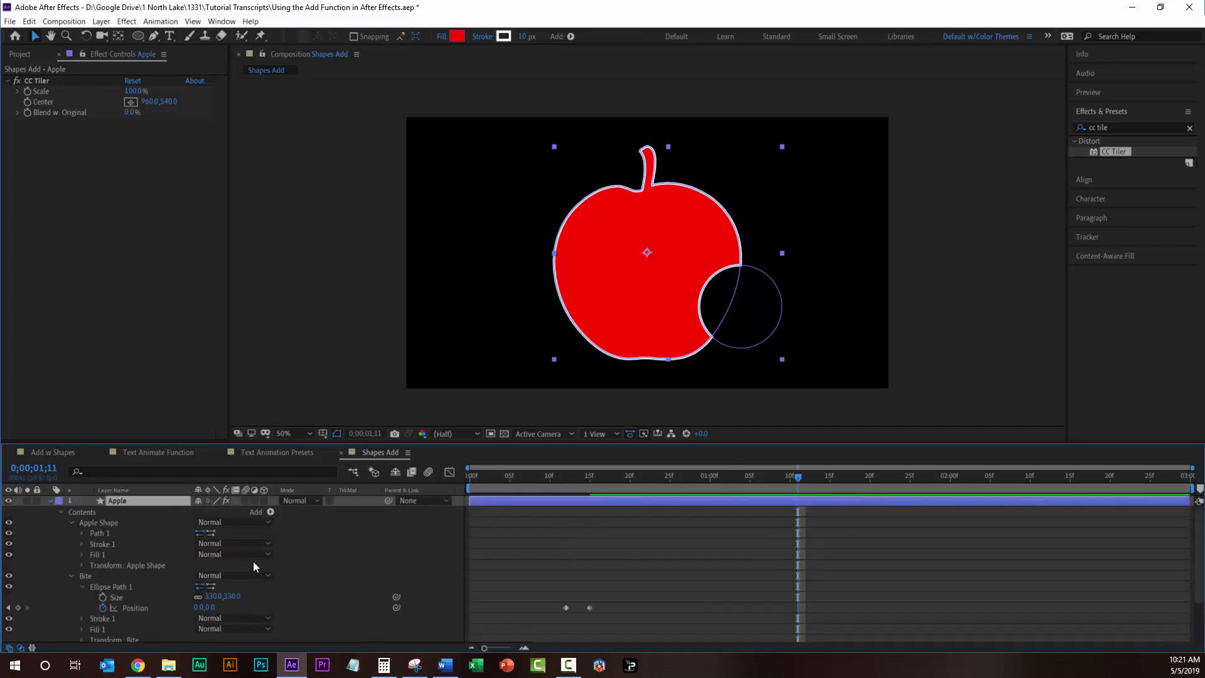
left_click(270, 512)
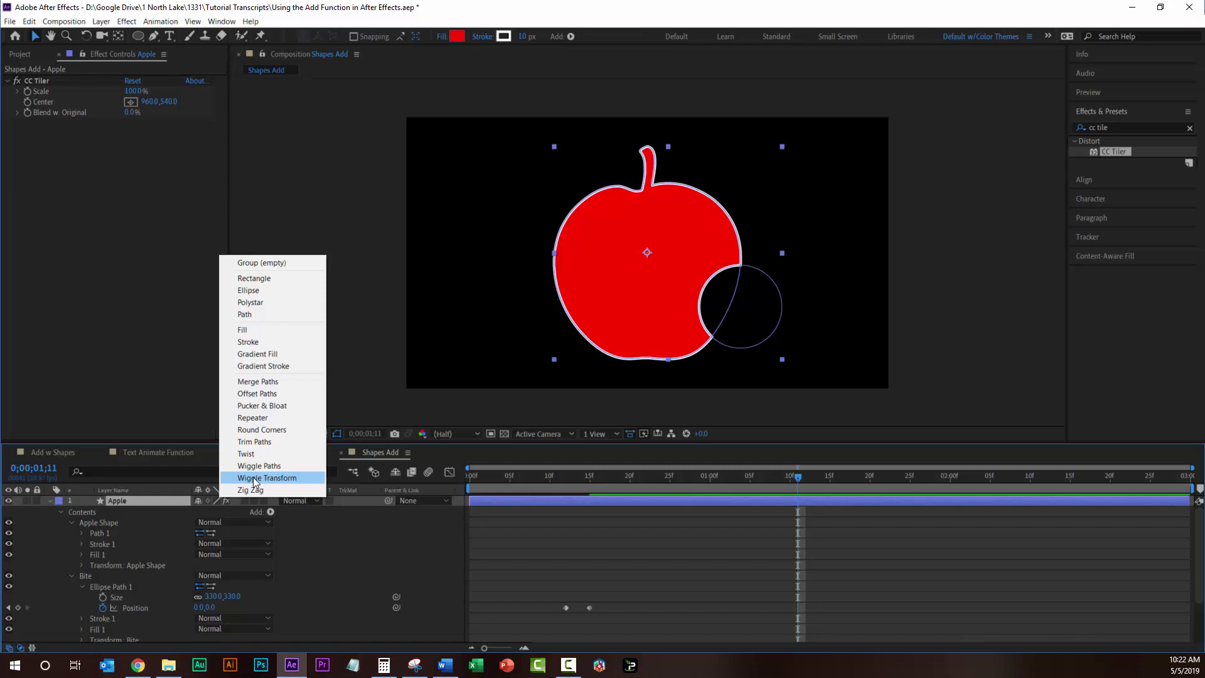
left_click(252, 491)
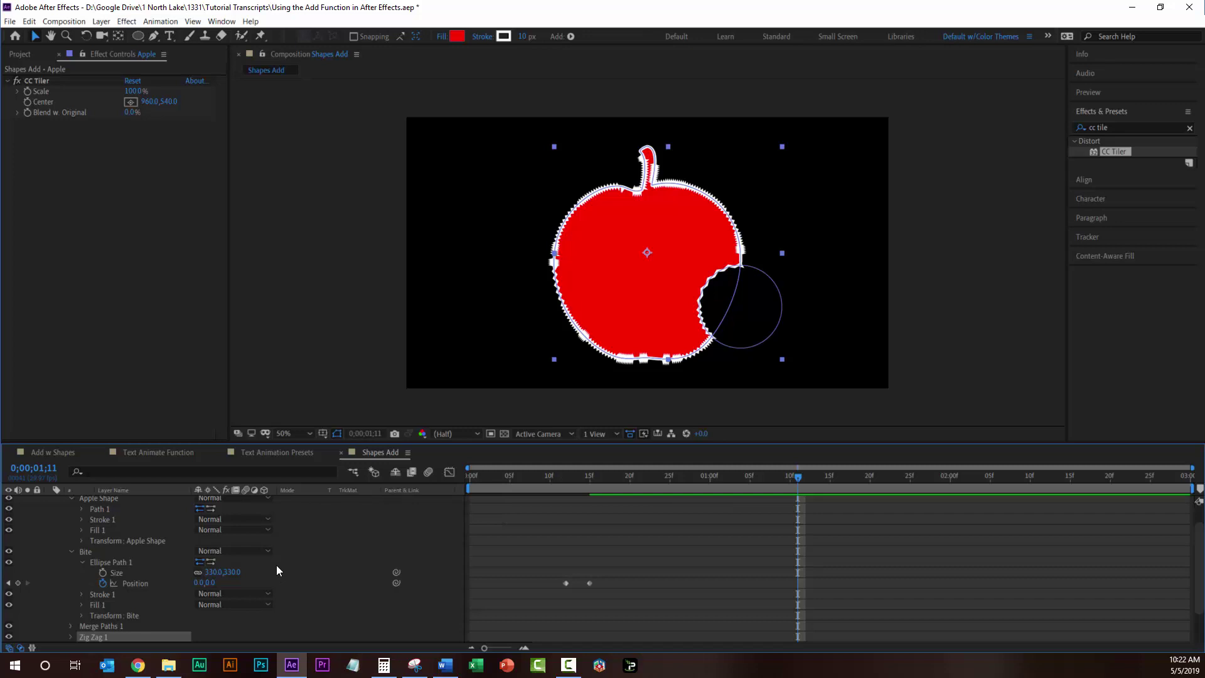
left_click(70, 637)
left_click_drag(857, 492, 630, 489)
left_click_drag(721, 496, 695, 496)
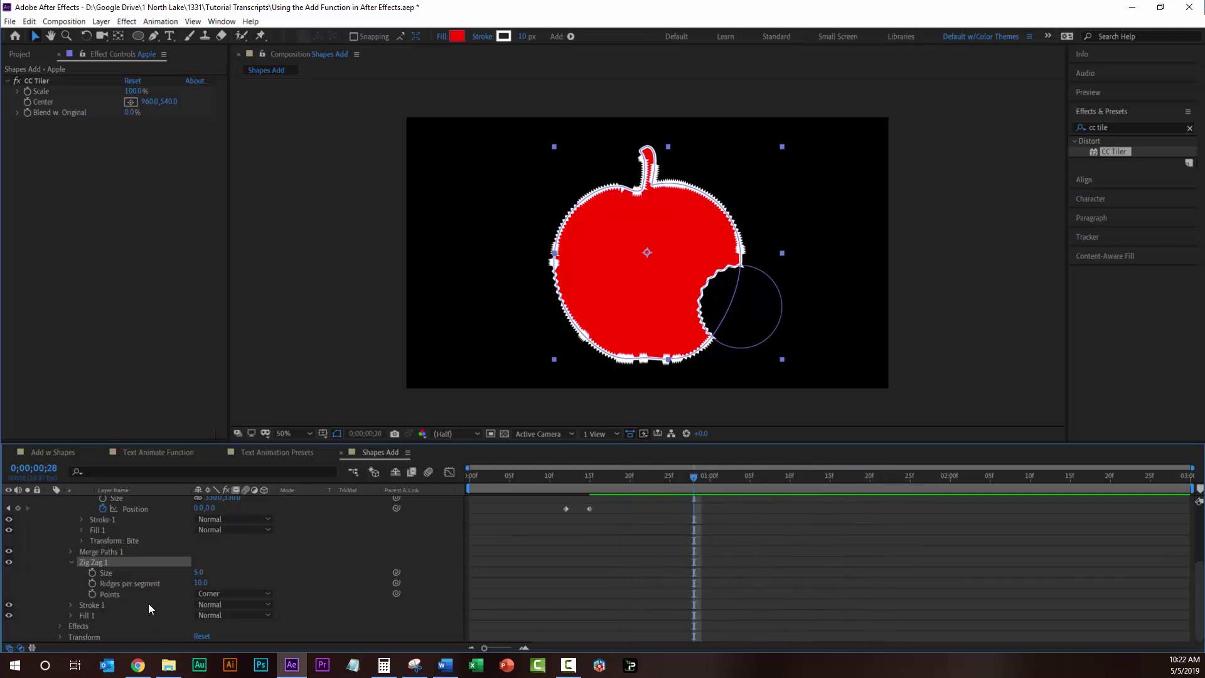
Try a Zig Zag Size of 117 with Ridges per segment at 0
left_click_drag(198, 574, 277, 595)
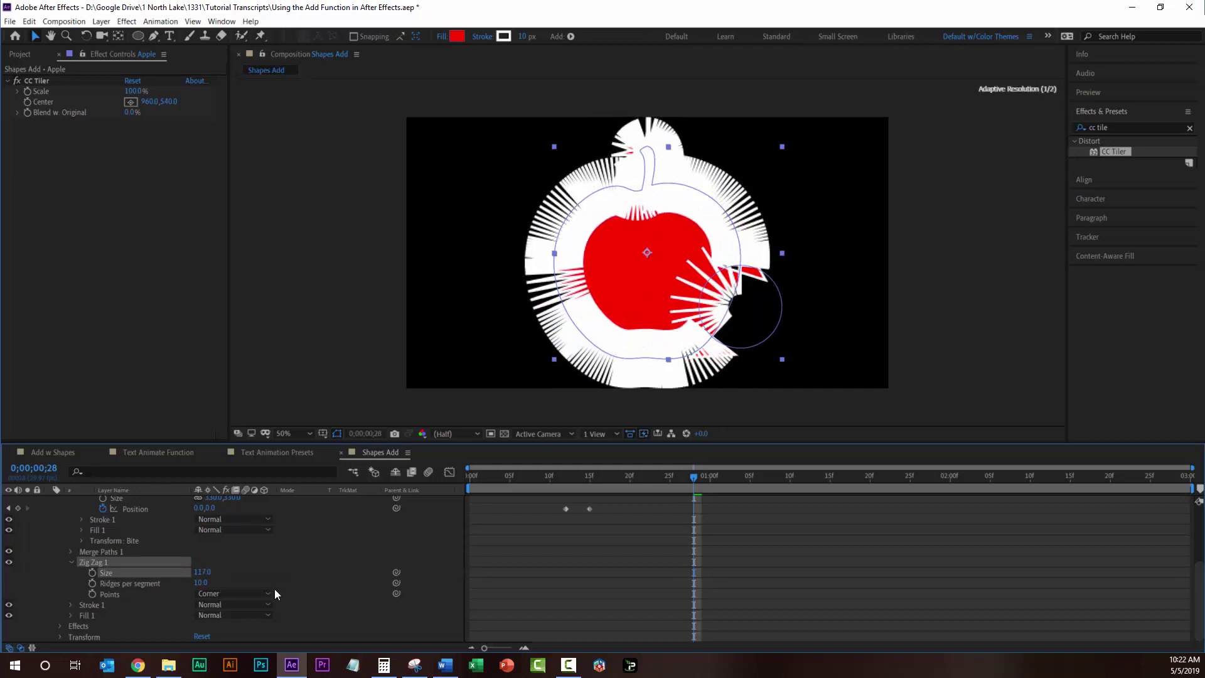
left_click(201, 583)
mouse_move(204, 585)
left_mouse_down()
mouse_move(317, 590)
mouse_move(218, 595)
left_mouse_up()
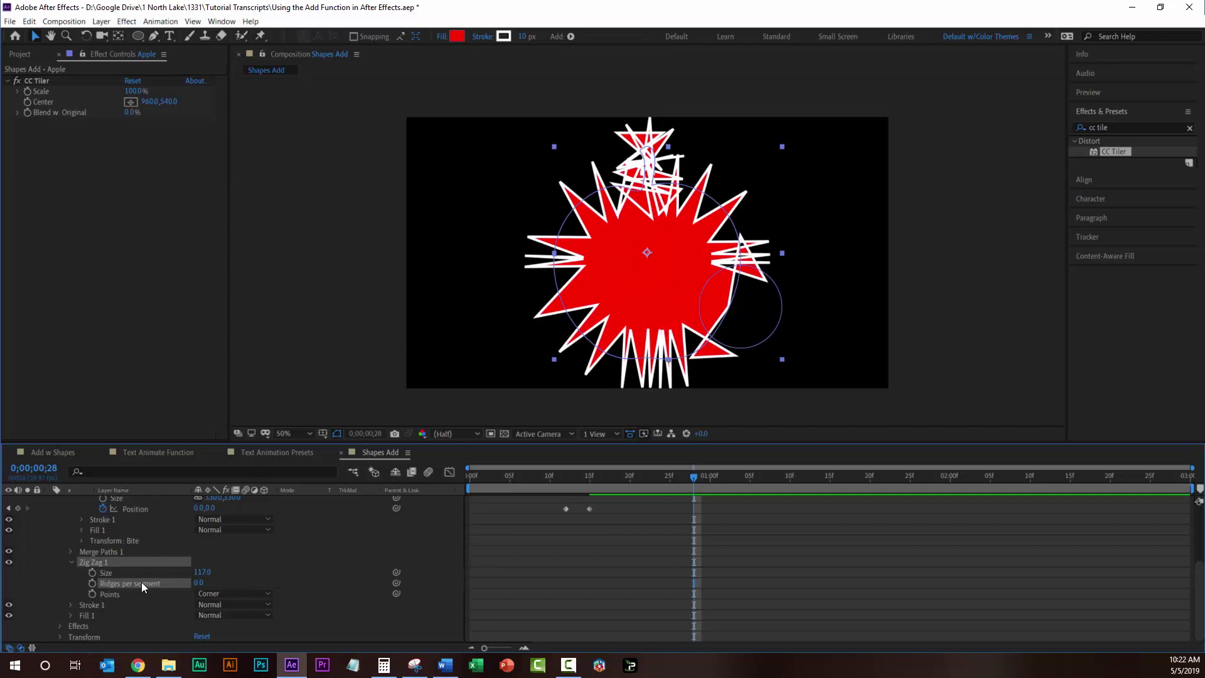
Delete the Zig Zag operation from the Apple layer and play the bite animation from the start
left_click(111, 562)
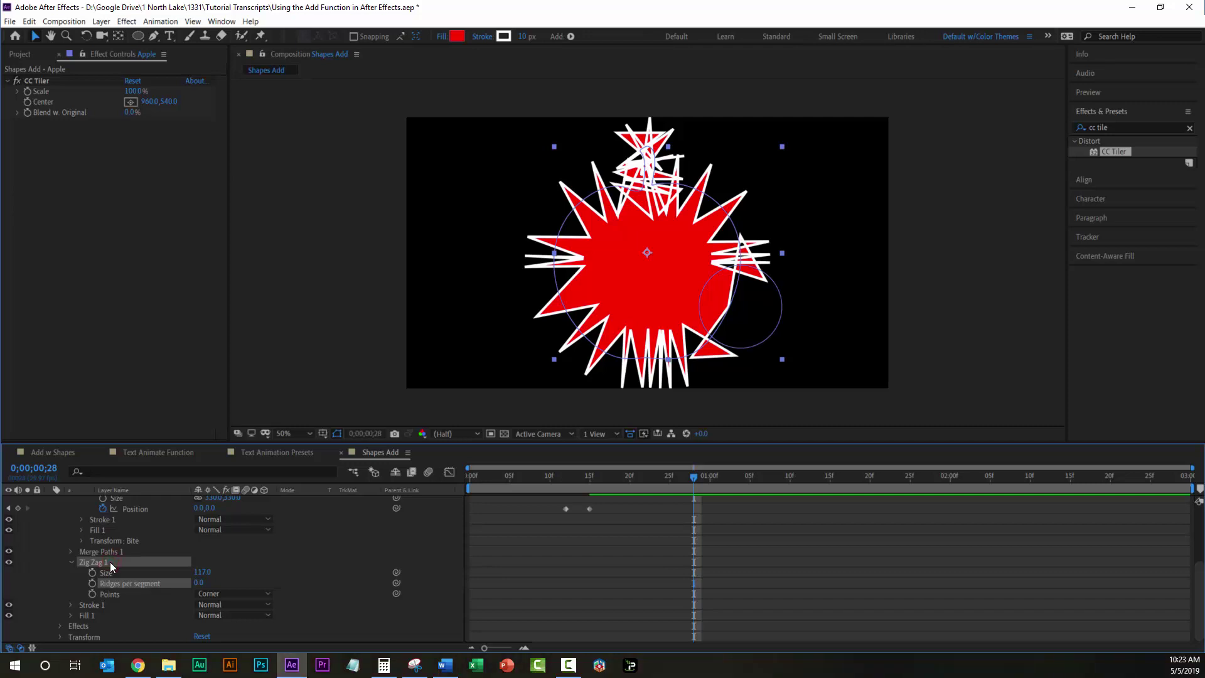
key("Delete")
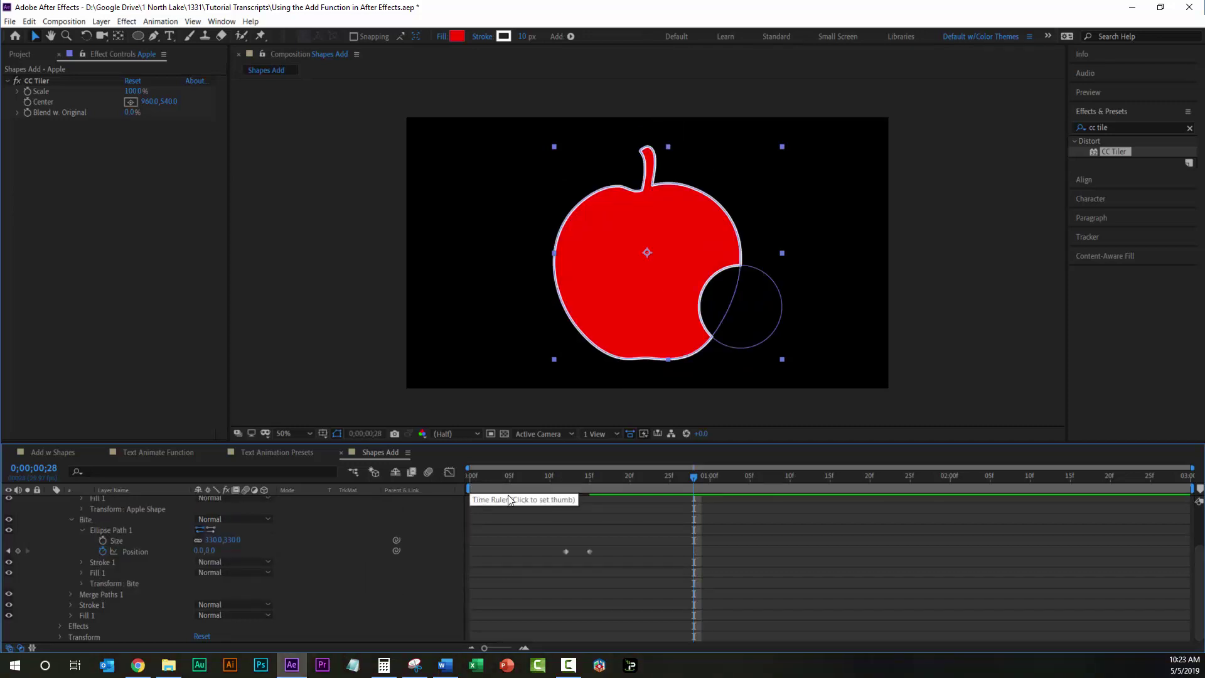
left_click_drag(614, 482, 425, 482)
key("space")
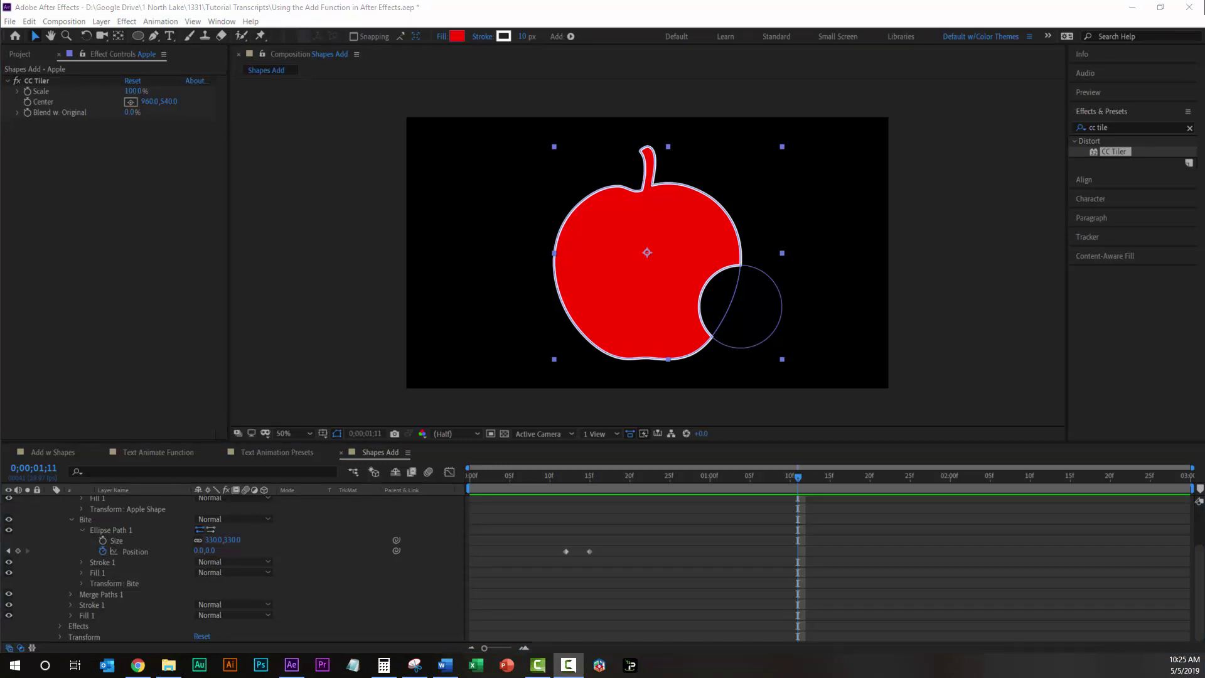
Create a new 1920 x 1080, 29.97 fps composition lasting 3 seconds and name it Text Animation
left_click(17, 55)
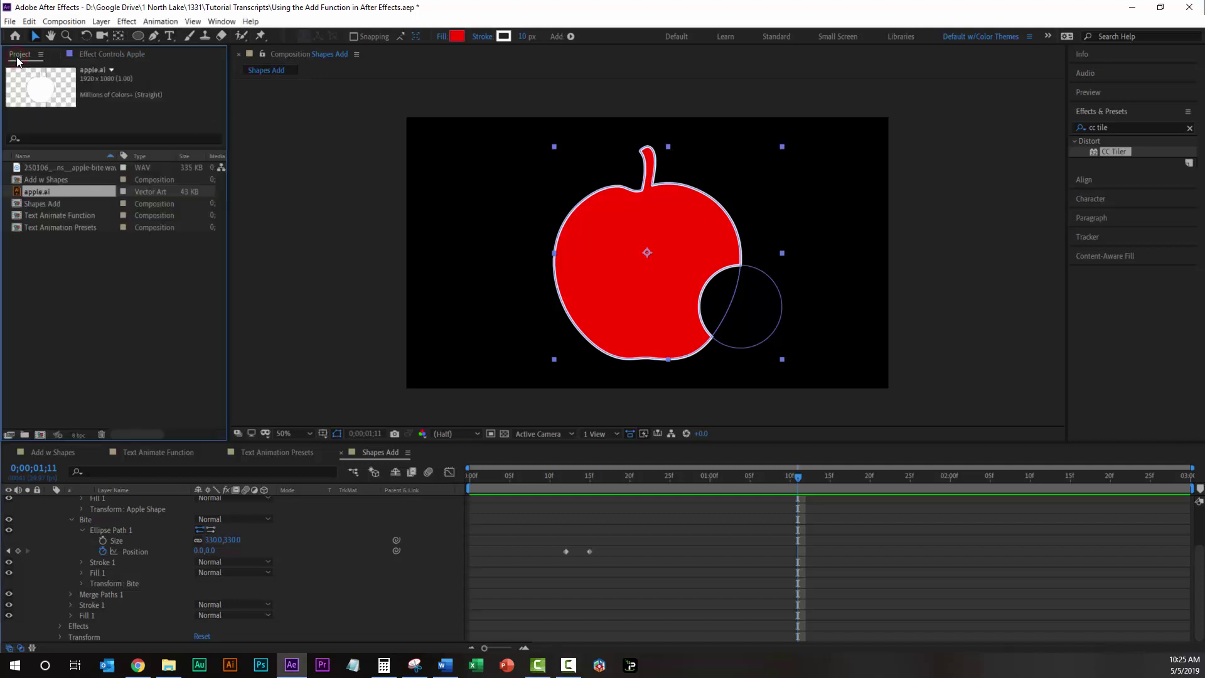
left_click(40, 435)
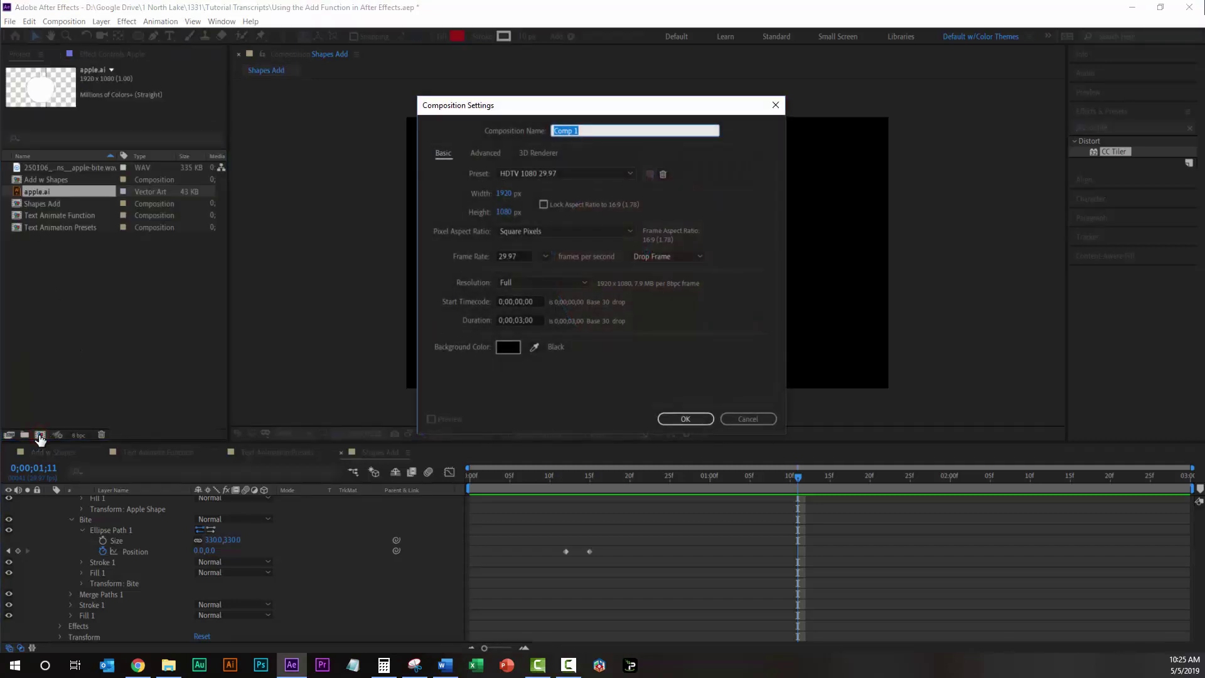
type("Text Animation")
left_click(688, 421)
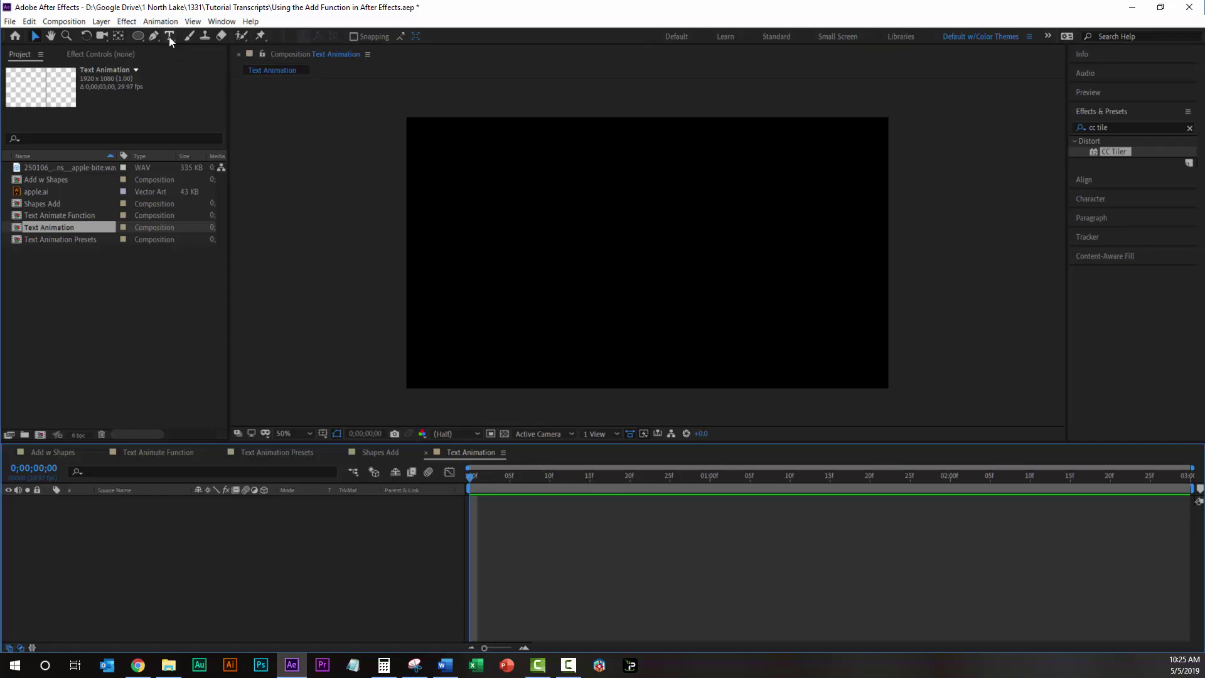
Create a centred text layer reading "The animate function" with the font size set to 125 px
double_click(168, 37)
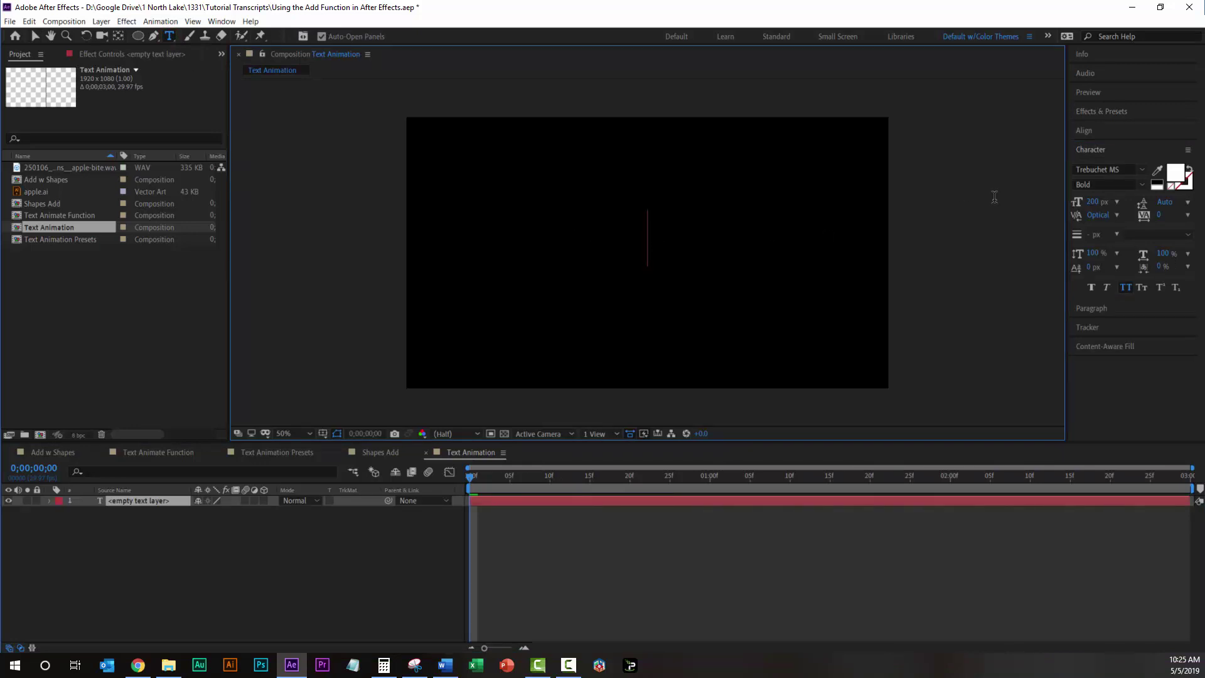
left_click(1093, 202)
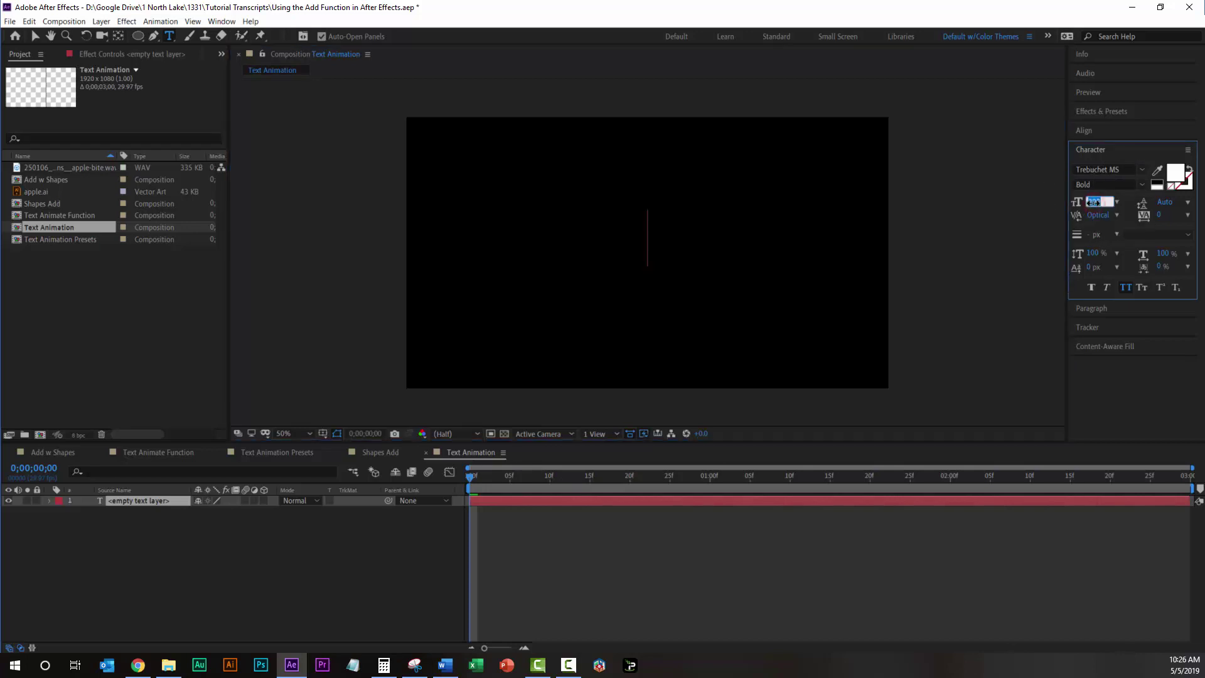
type("125")
key("Tab")
left_click(647, 243)
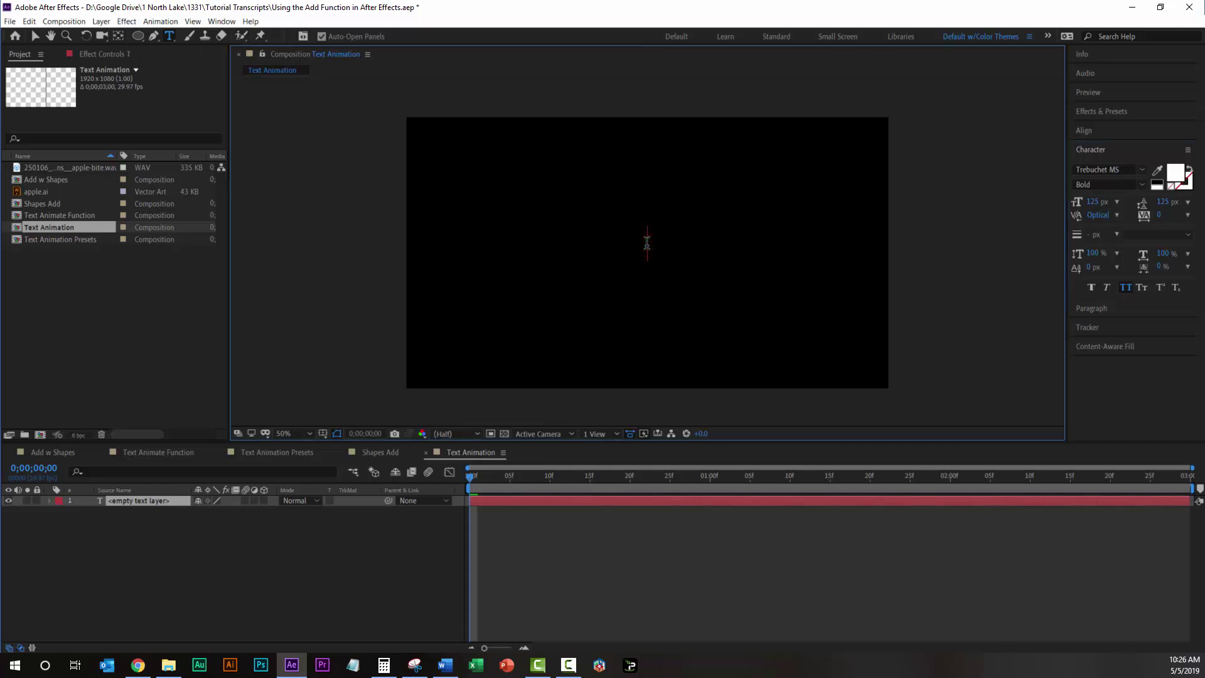
type("The animate funct")
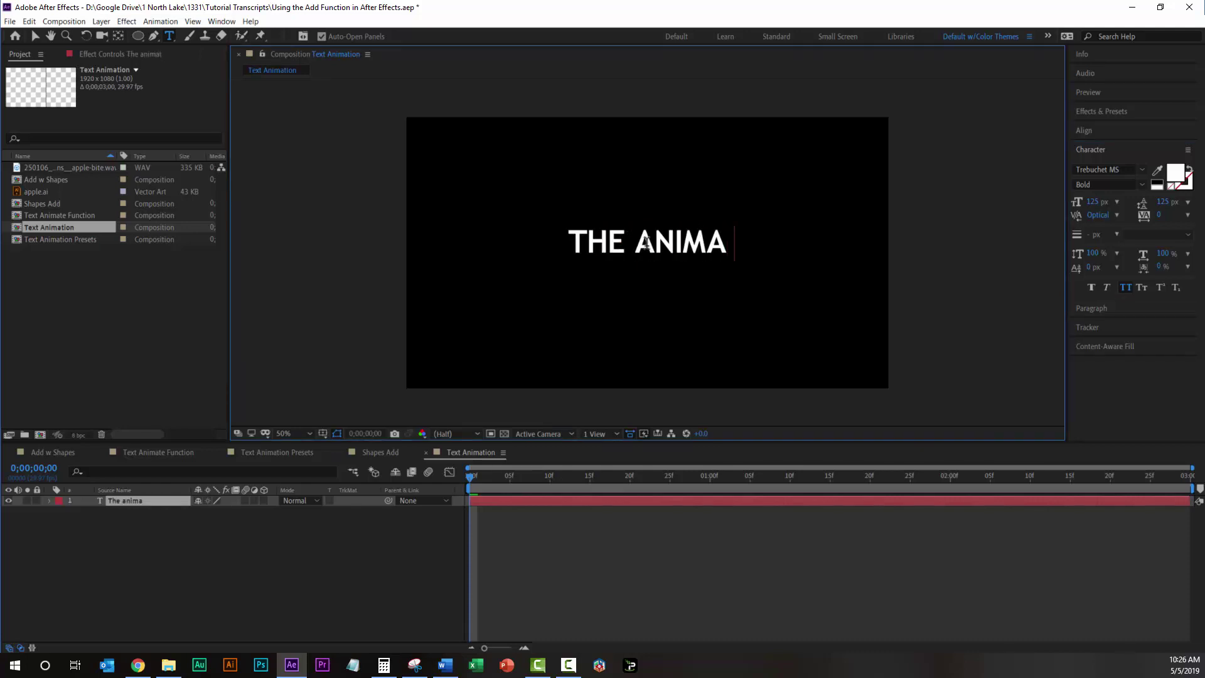
type("ion")
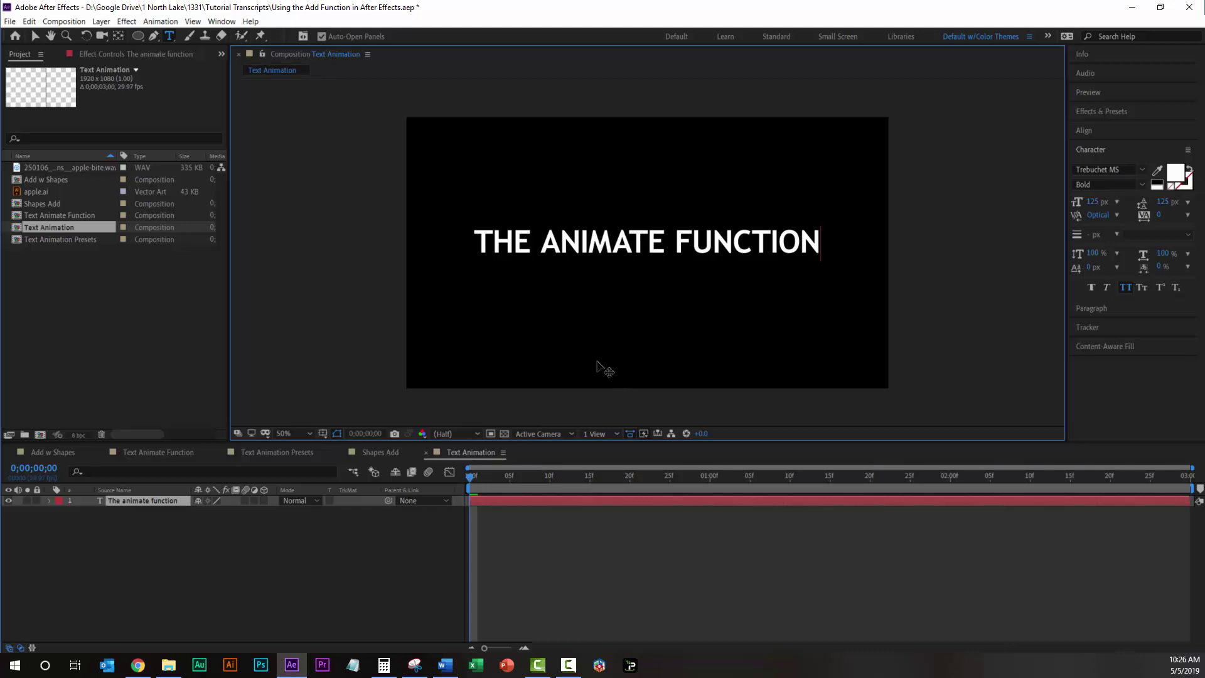
left_click(100, 502)
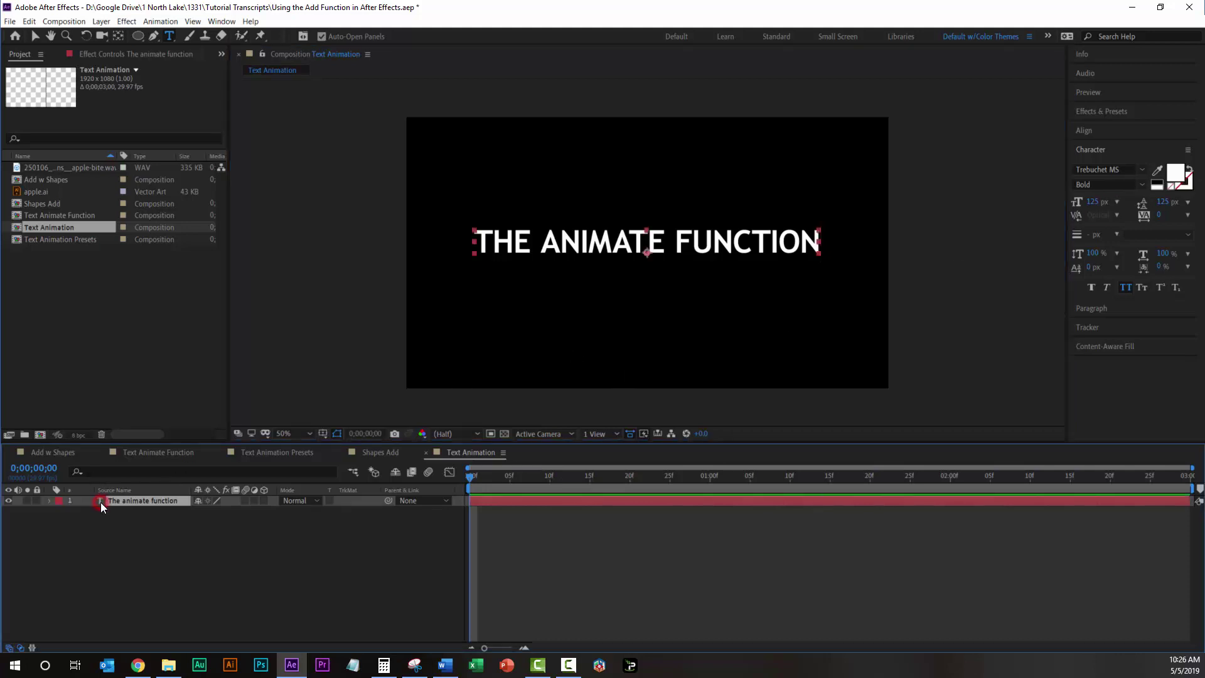
left_click(1177, 173)
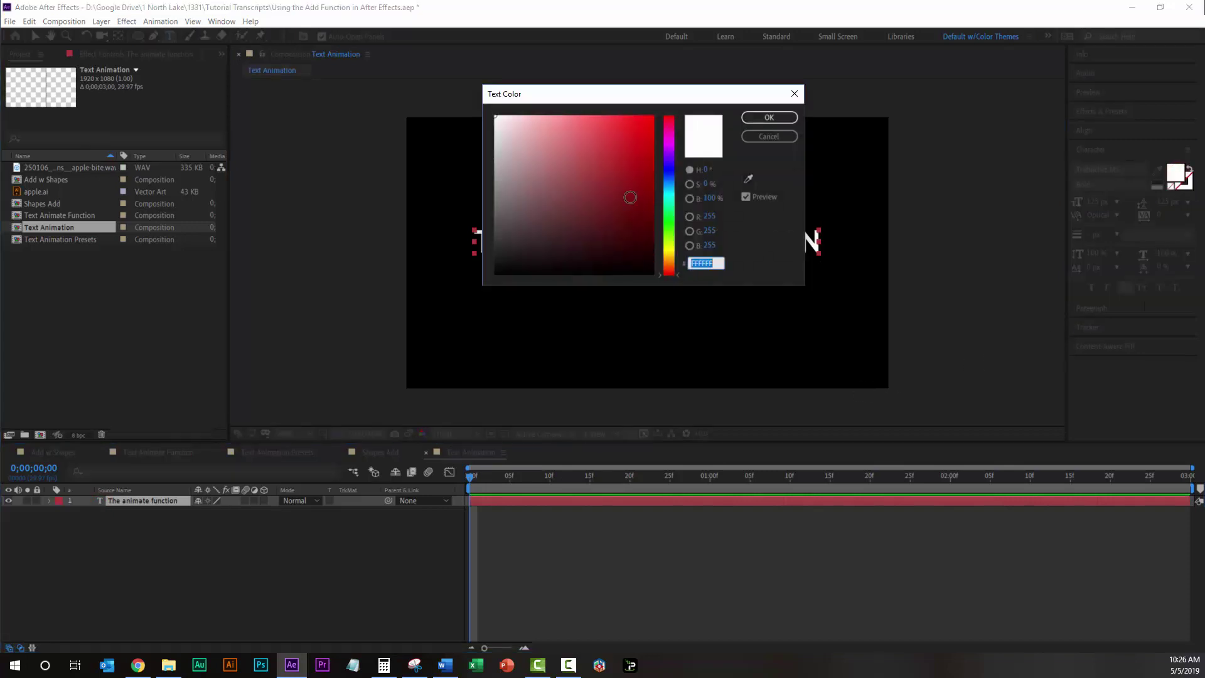
left_click_drag(649, 176, 660, 89)
left_click(768, 137)
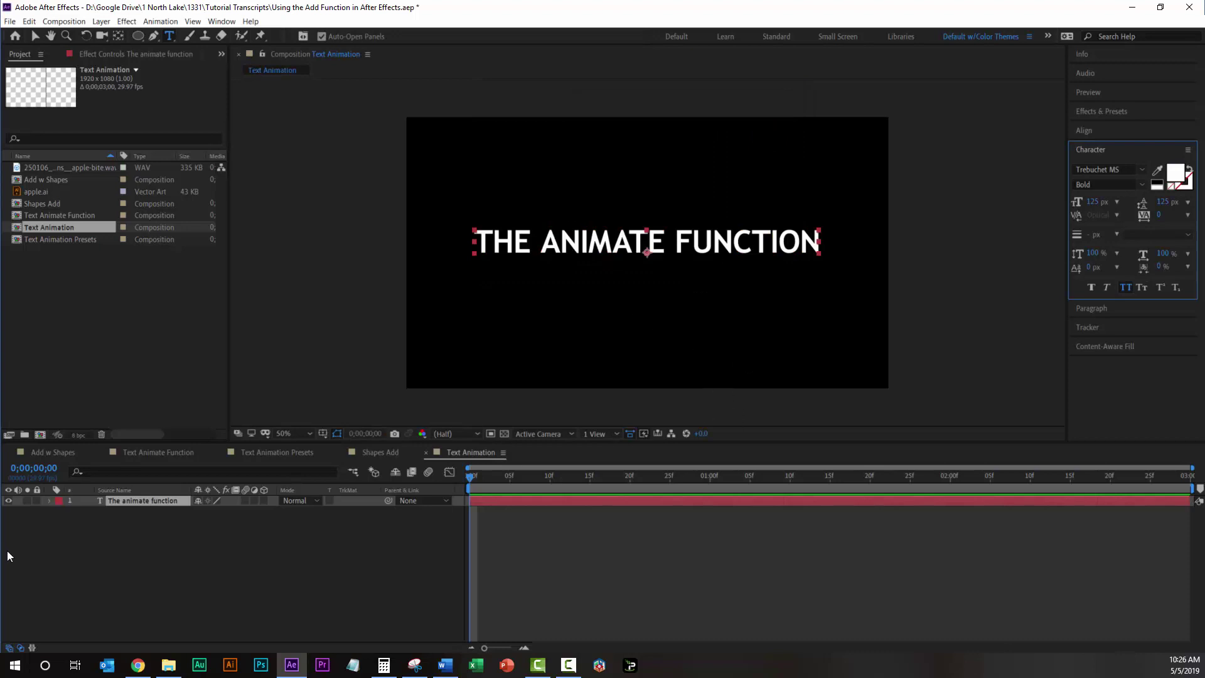
Add a Scale animator to the text layer and expand its Range Selector 1
left_click(50, 501)
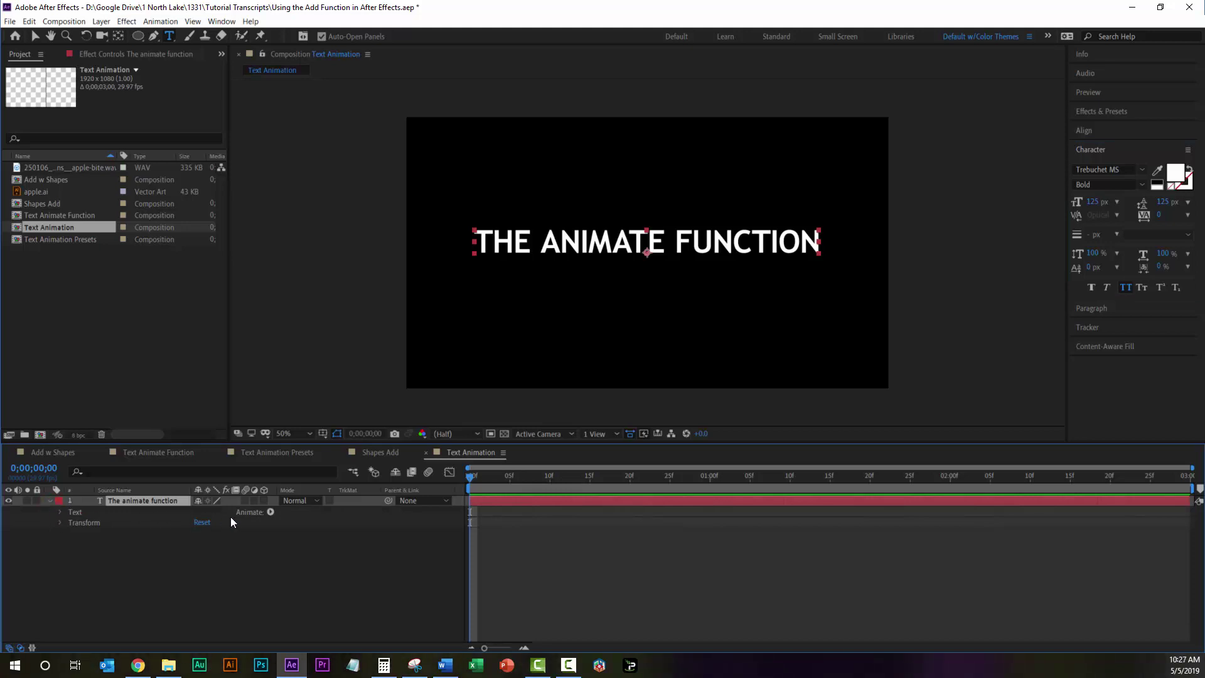
left_click(271, 512)
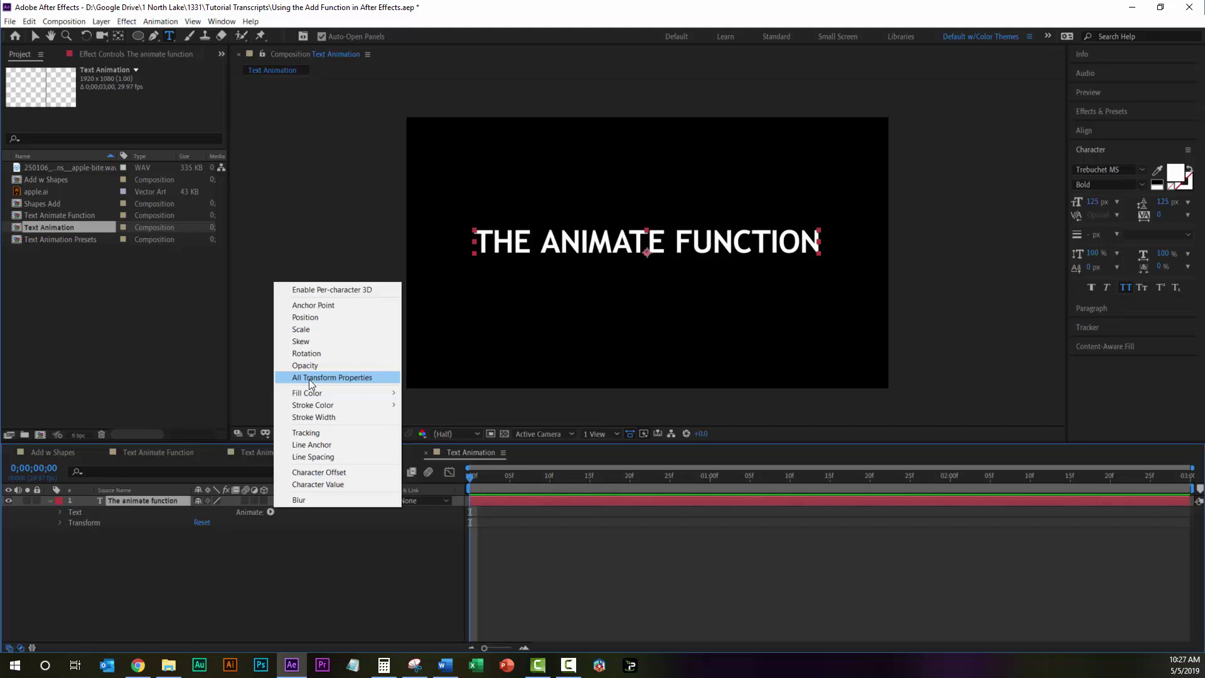
left_click(301, 330)
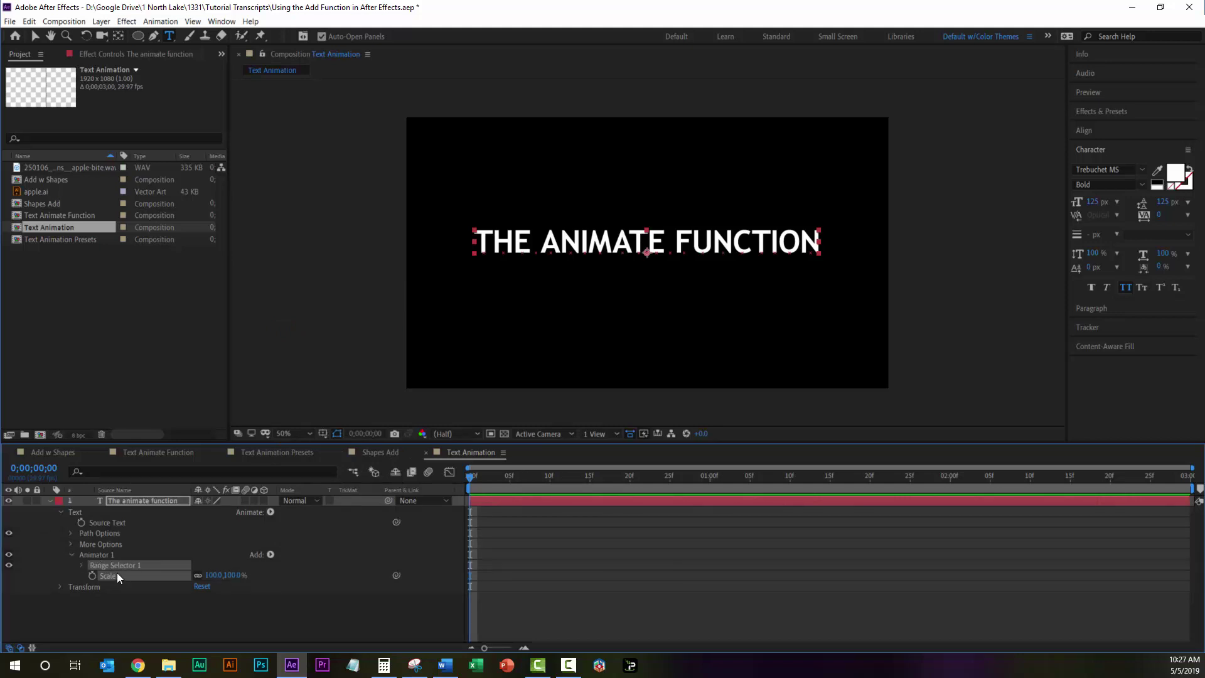
left_click(81, 565)
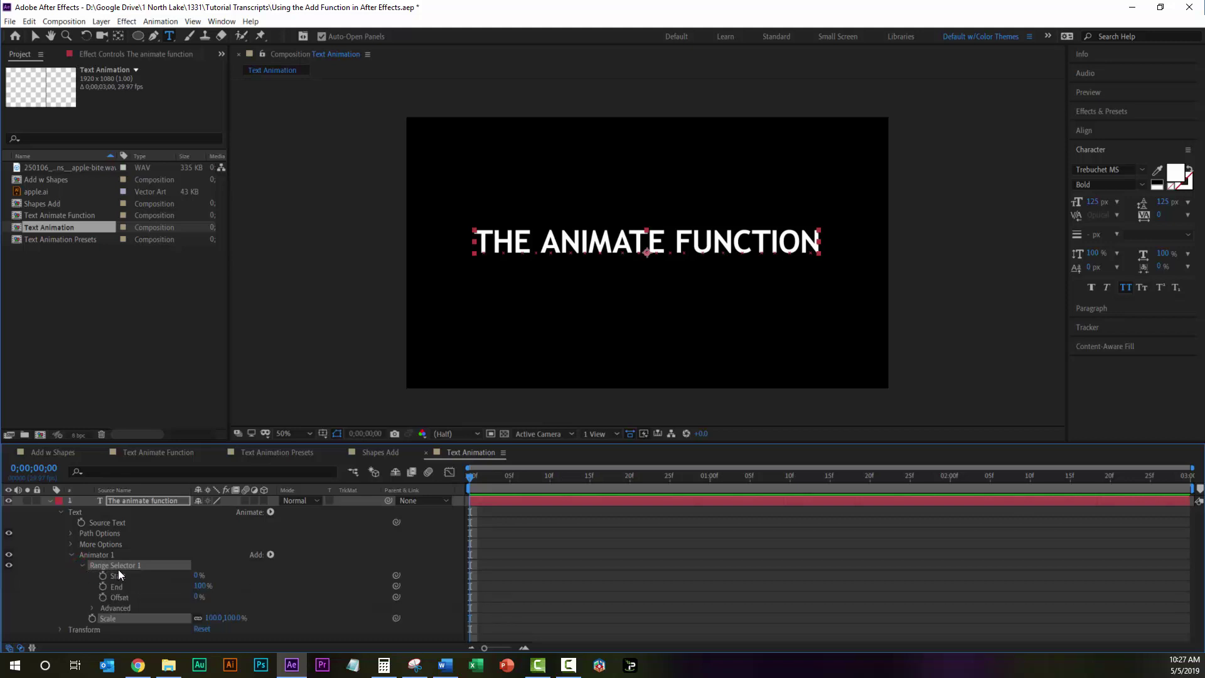
Set the text animator's Scale to 0%
left_click(111, 620)
left_click(211, 619)
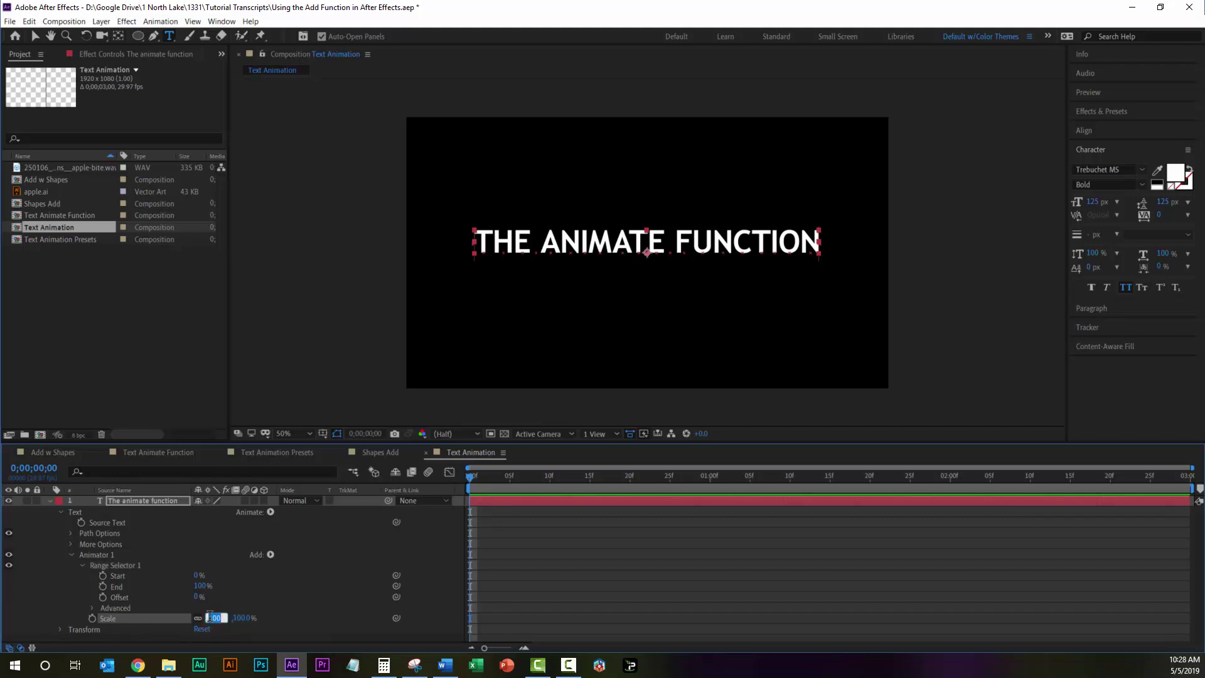
type("0")
key("Return")
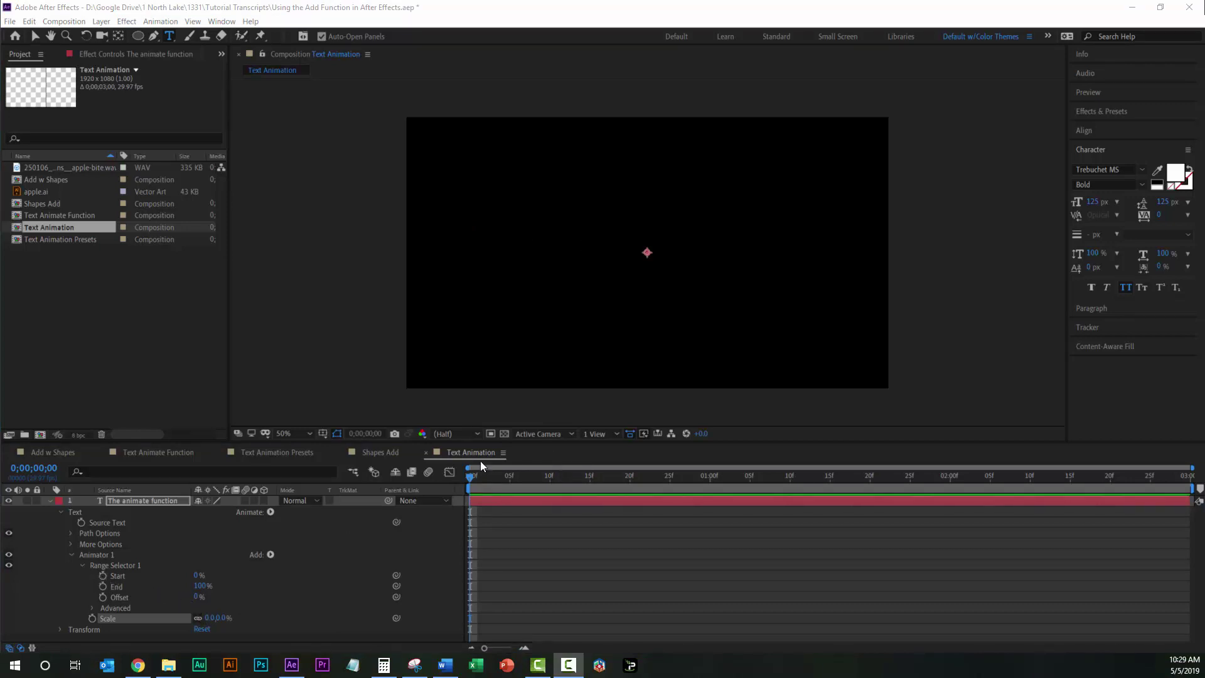
Keyframe Range Selector 1's Start from 0% at the first frame to 100% at 0;00;01;00, and preview the text animation
left_click(102, 575)
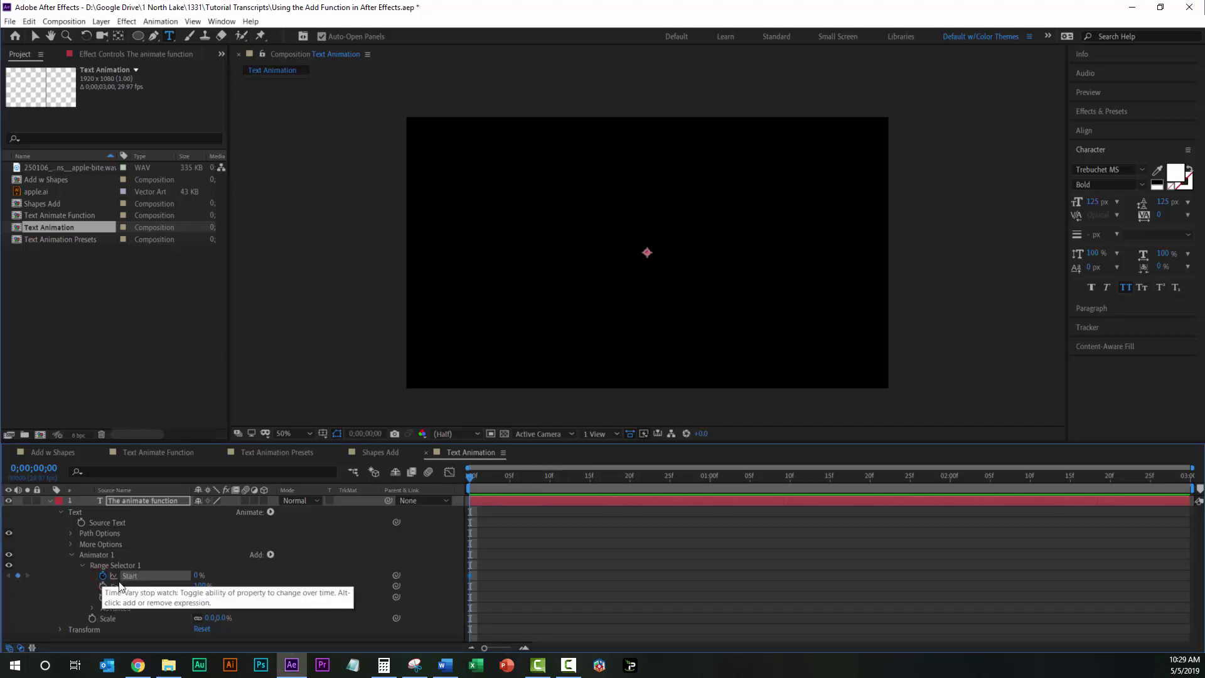
left_click(710, 479)
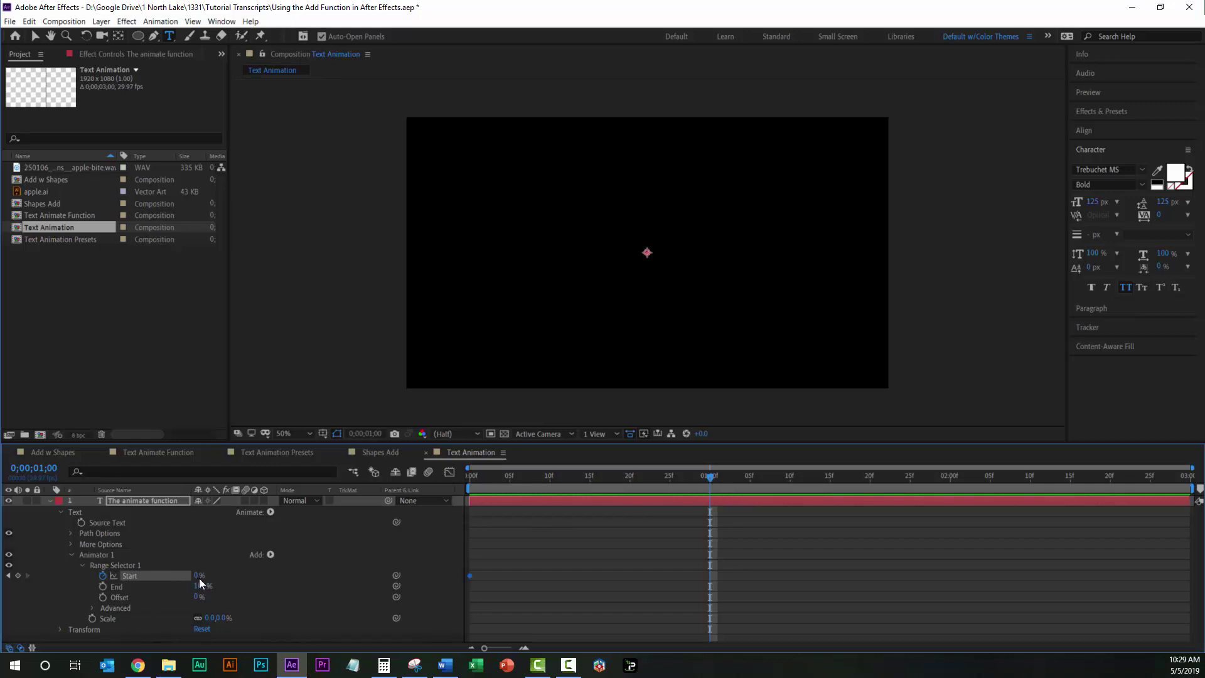
left_click_drag(196, 578, 465, 585)
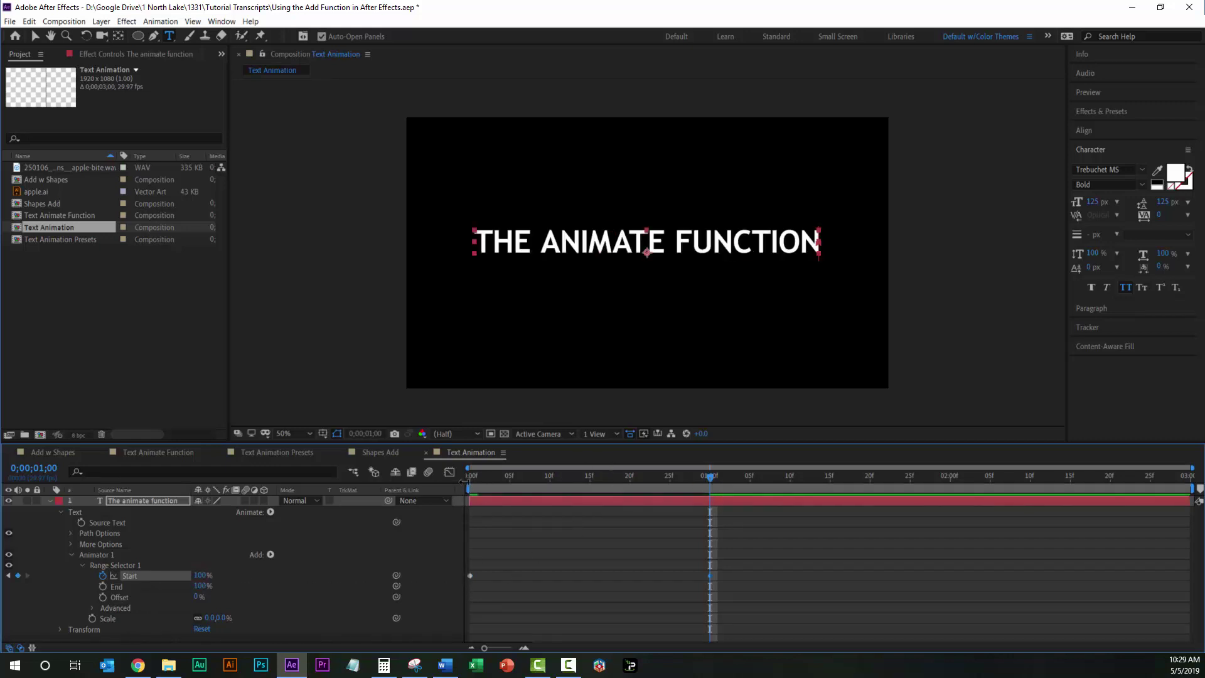
key("space")
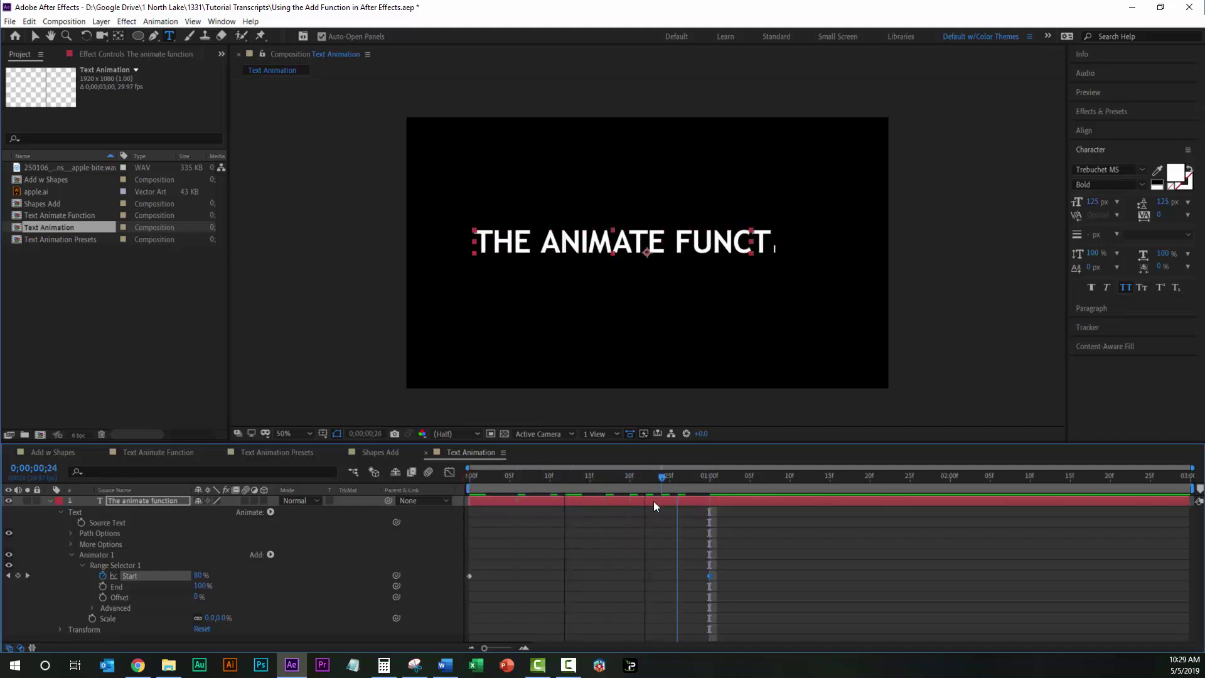
left_click_drag(654, 501, 444, 498)
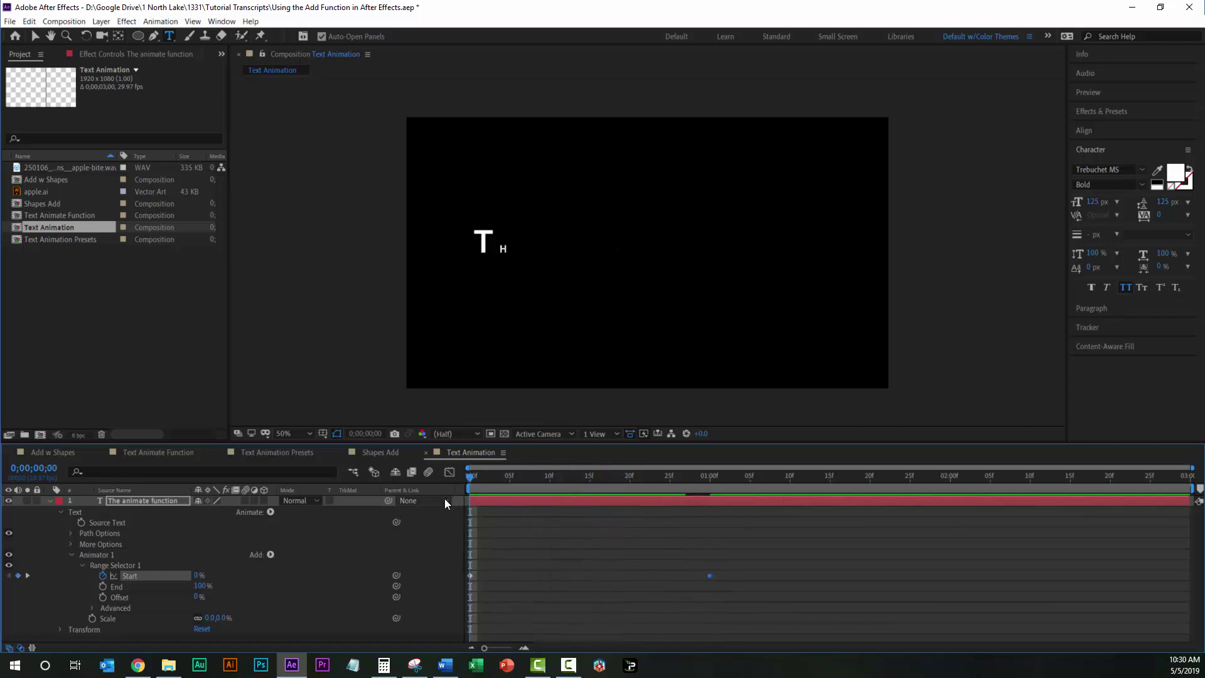
key("space")
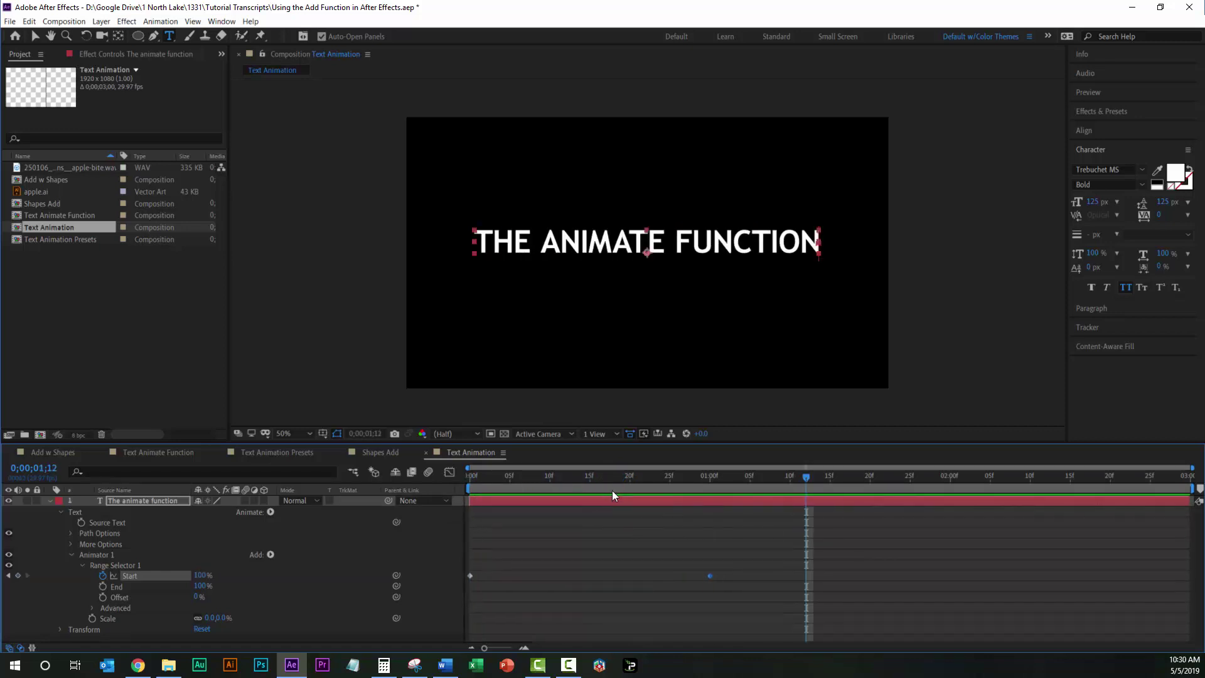
left_click_drag(653, 485, 508, 478)
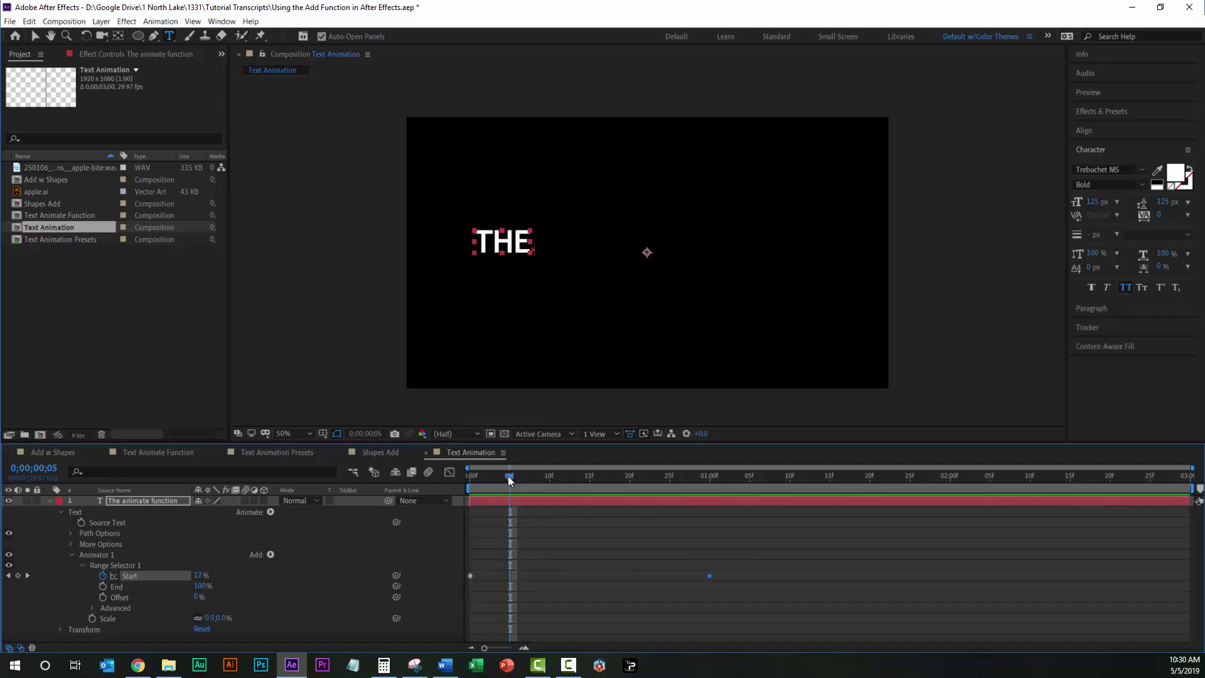
Base the range selector on Words in its Advanced options and preview the animation from the start
left_click(92, 606)
scroll(110, 598, "down", 3)
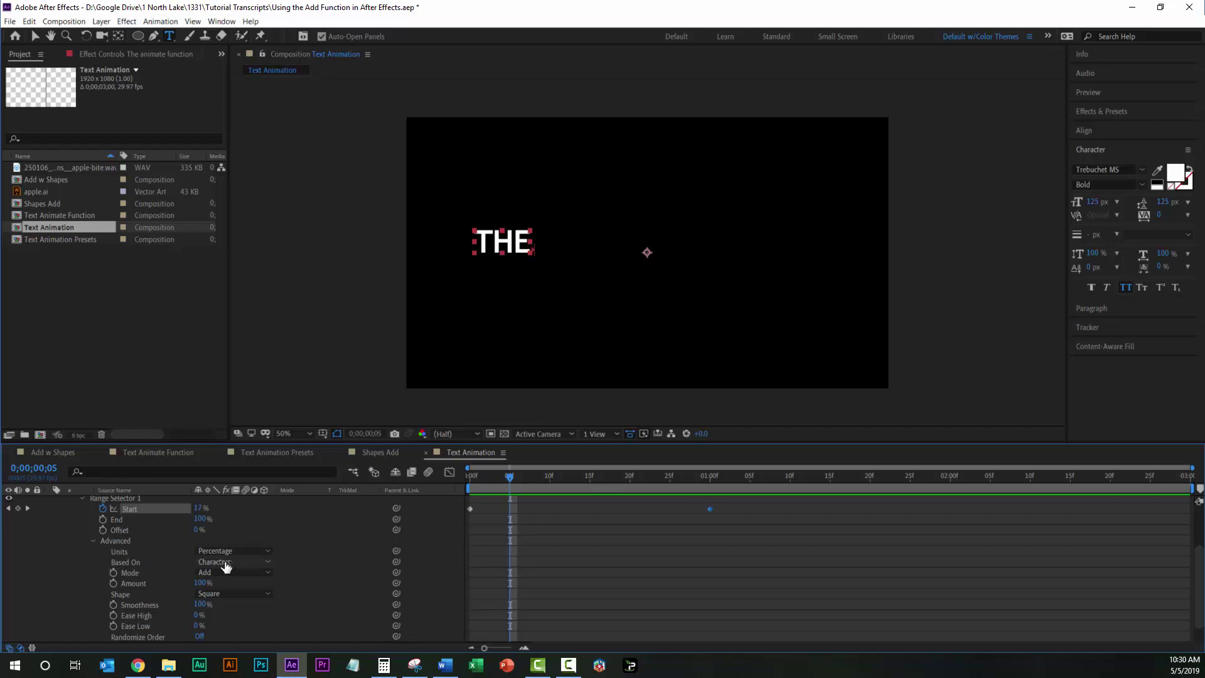
left_click(264, 567)
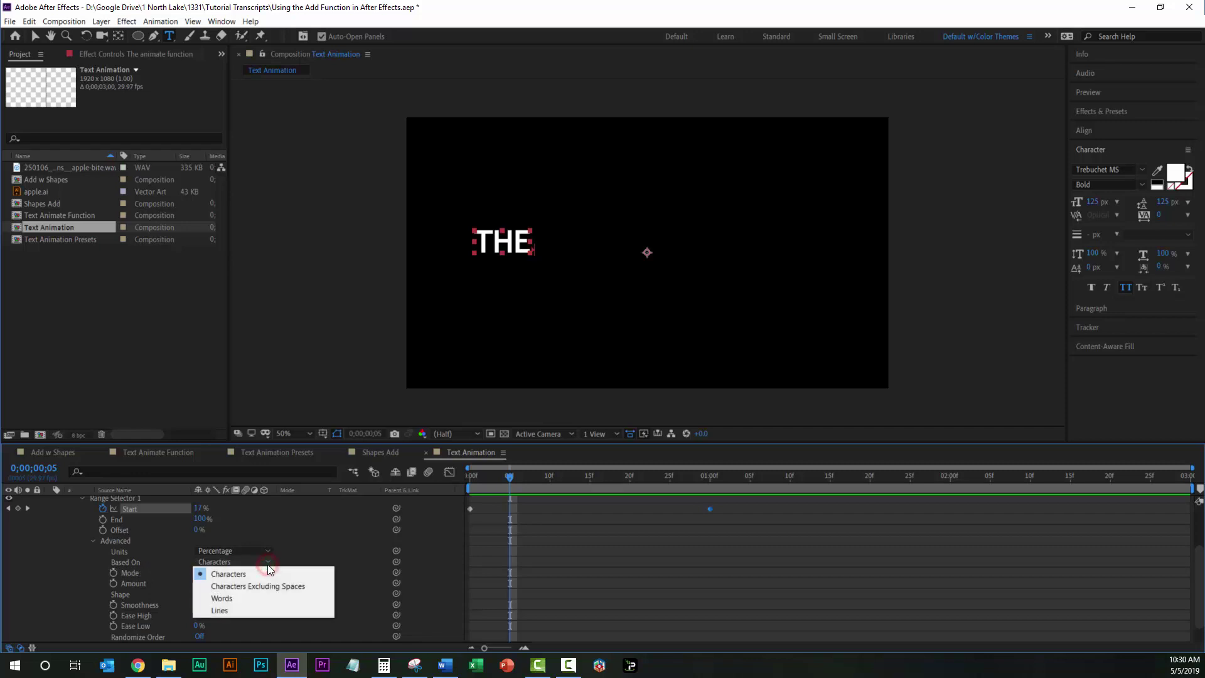
left_click(227, 599)
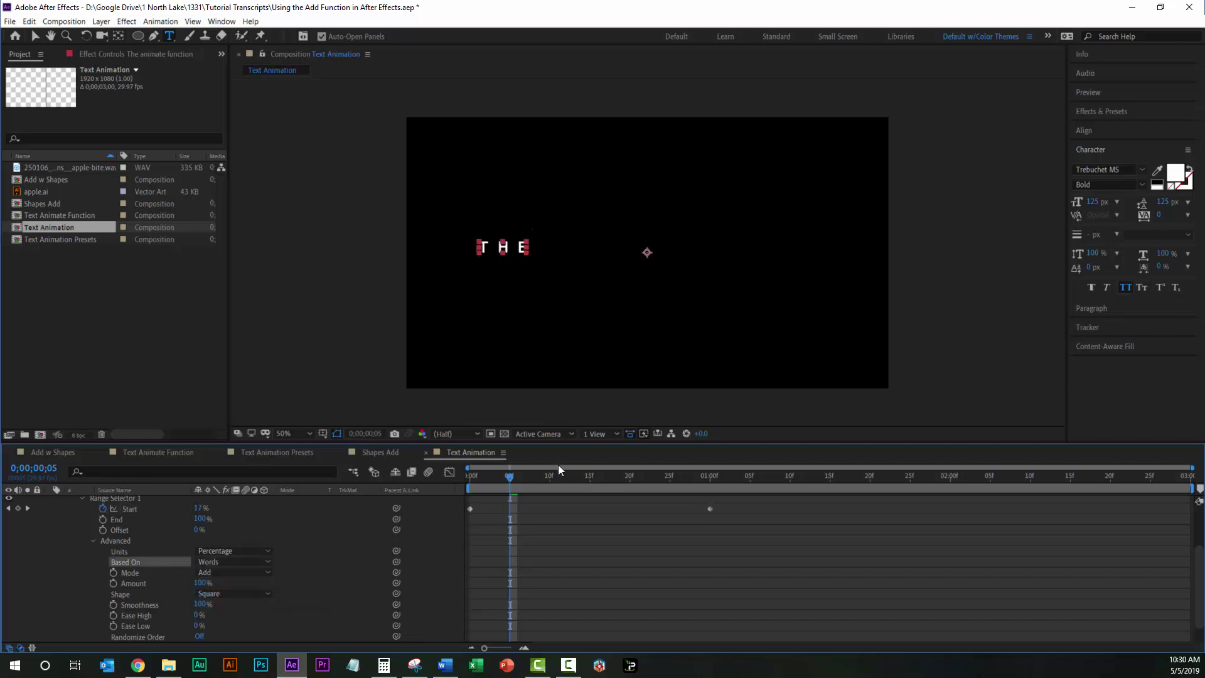
left_click_drag(511, 480, 437, 488)
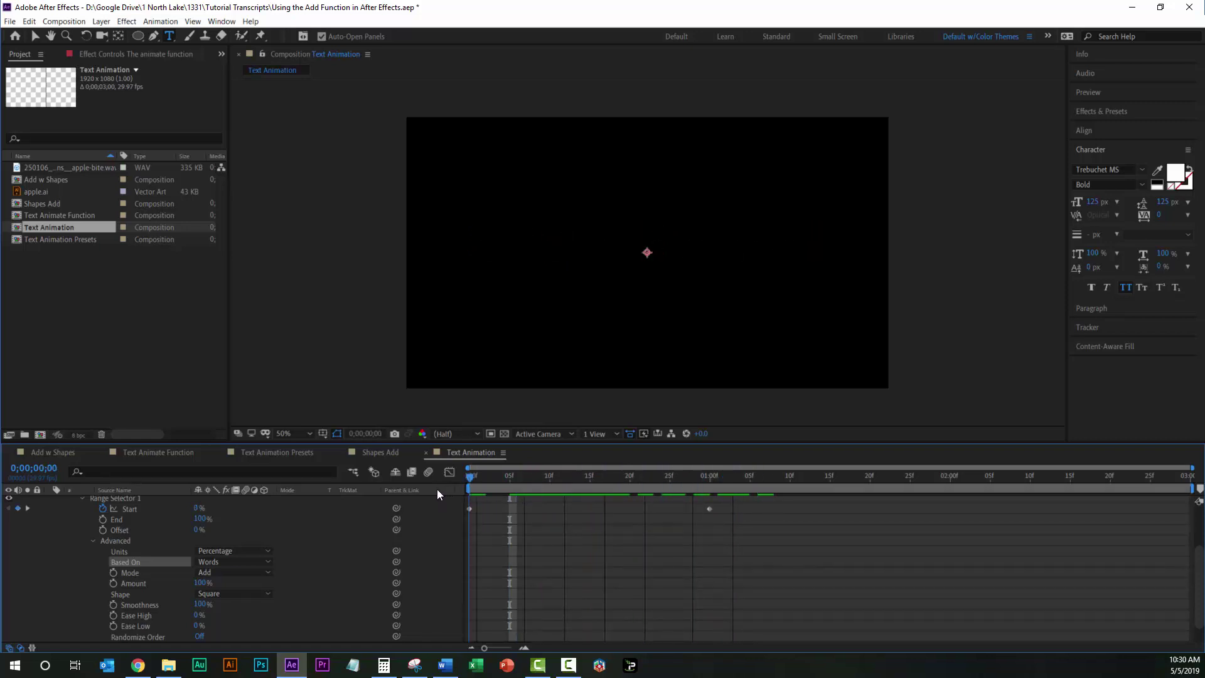
Try basing the range selector on Lines, scrub through to 0;00;01;00, and switch it back to Words
left_click(265, 563)
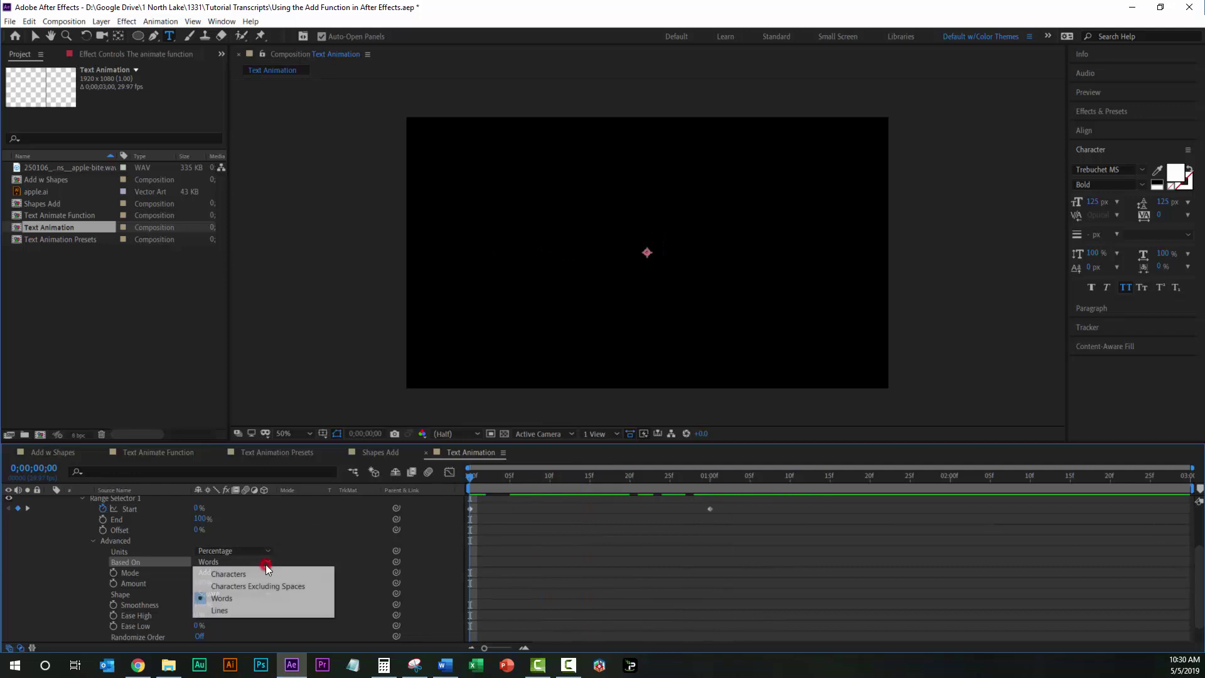
left_click(259, 607)
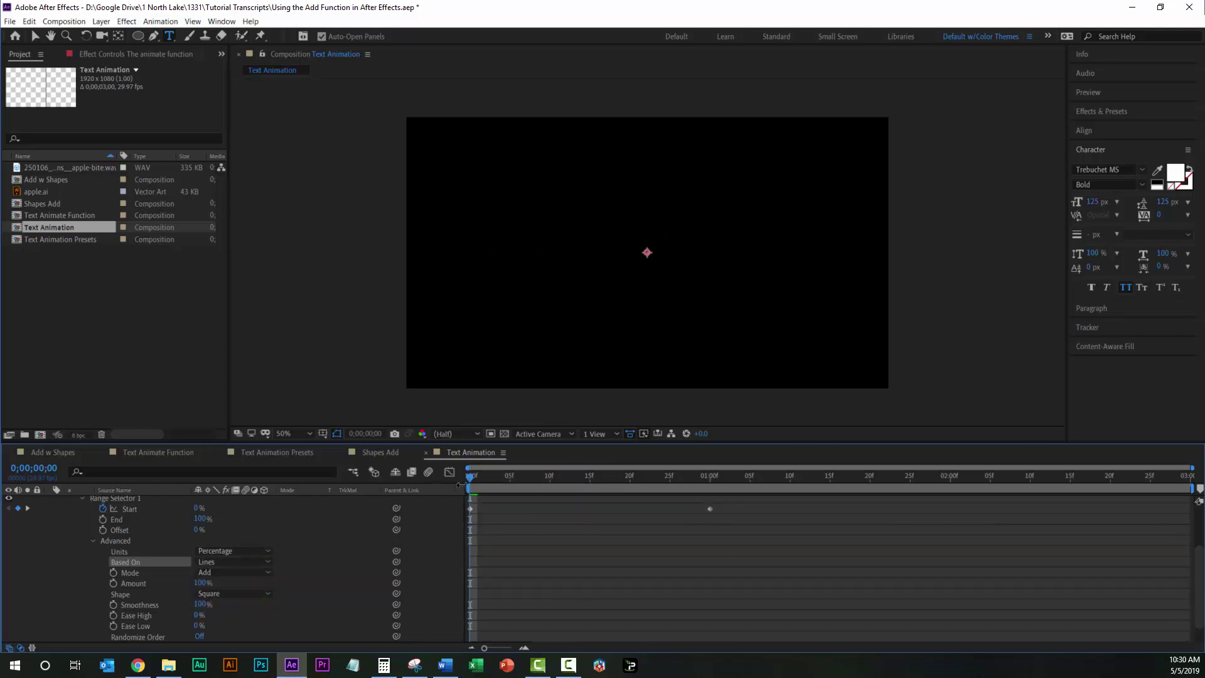
left_click_drag(472, 481, 701, 487)
left_click_drag(618, 493, 711, 491)
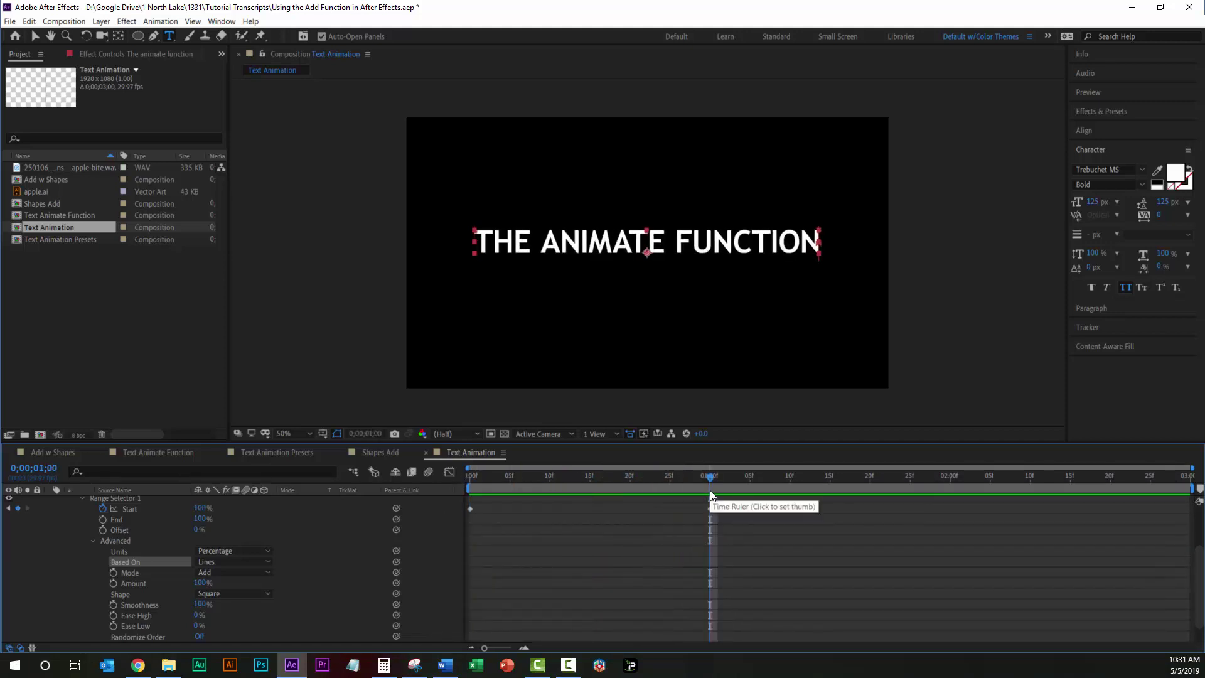
left_click(264, 562)
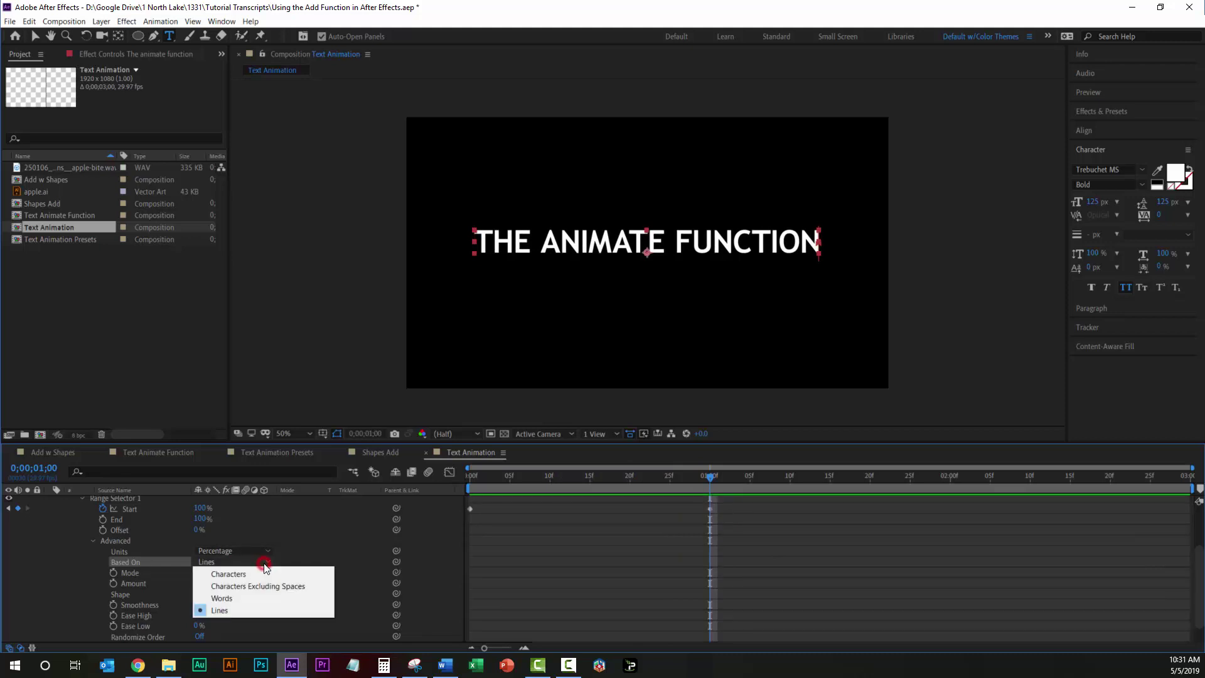
left_click(243, 600)
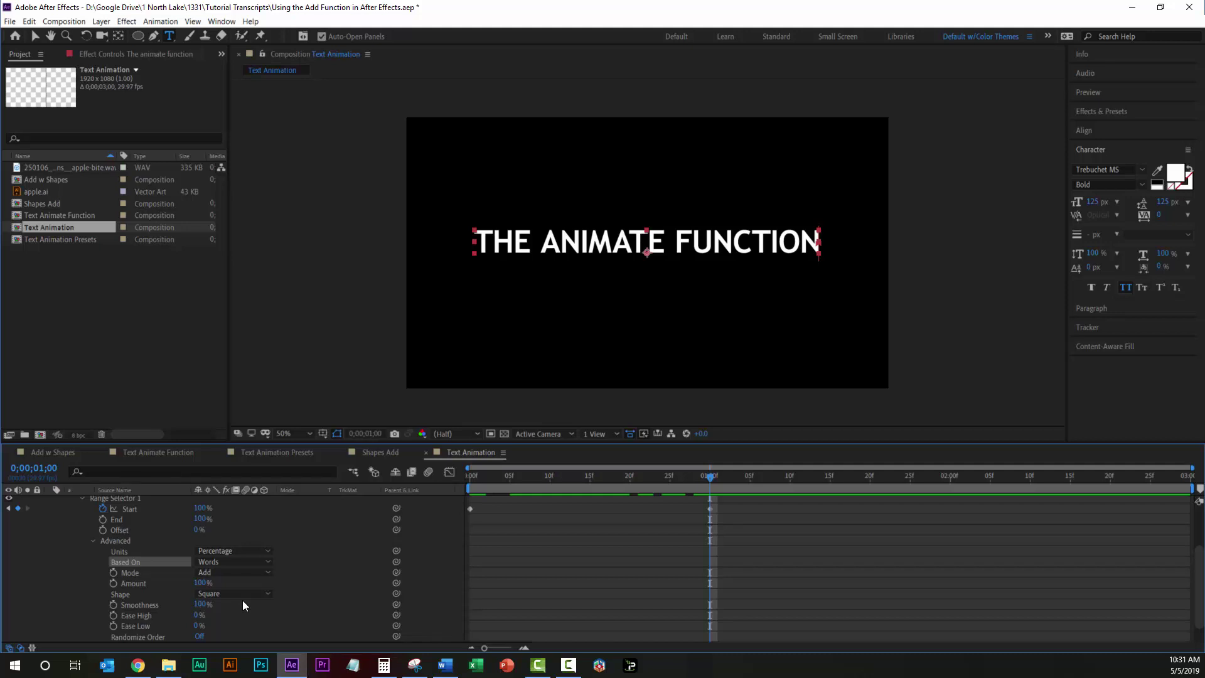
Raise the range selector's Ease Low to 99% and play the word-by-word animation from the start
left_click_drag(196, 626, 554, 549)
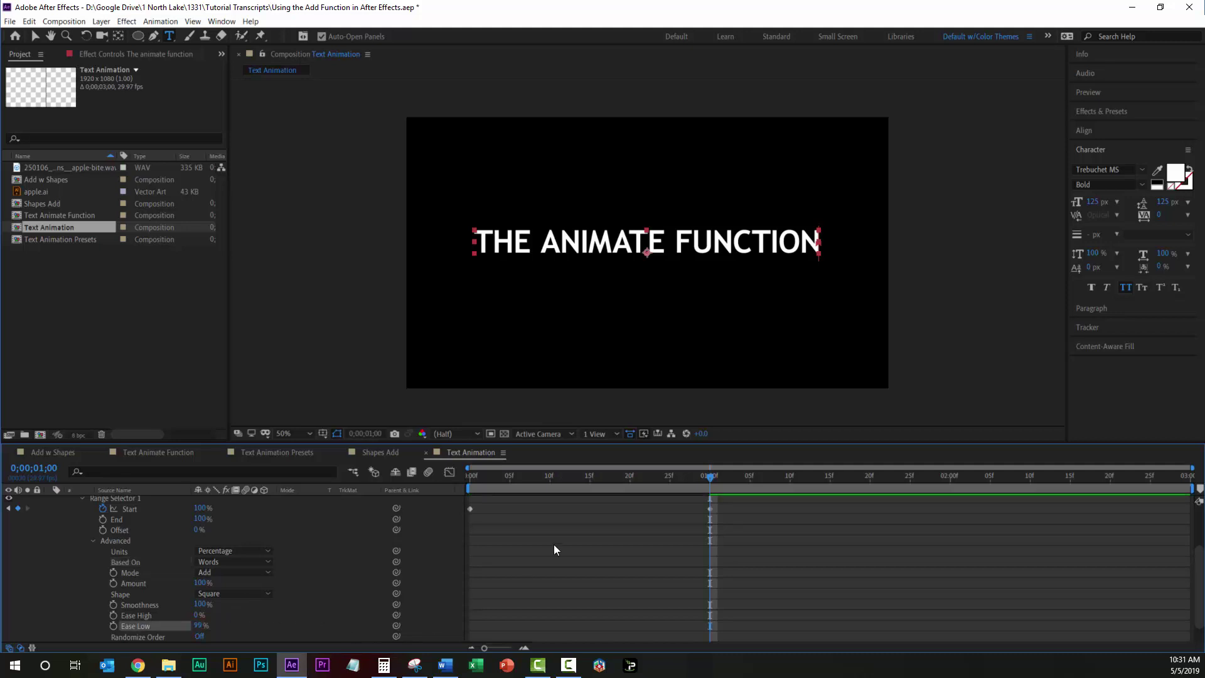
left_click_drag(498, 472, 453, 487)
key("space")
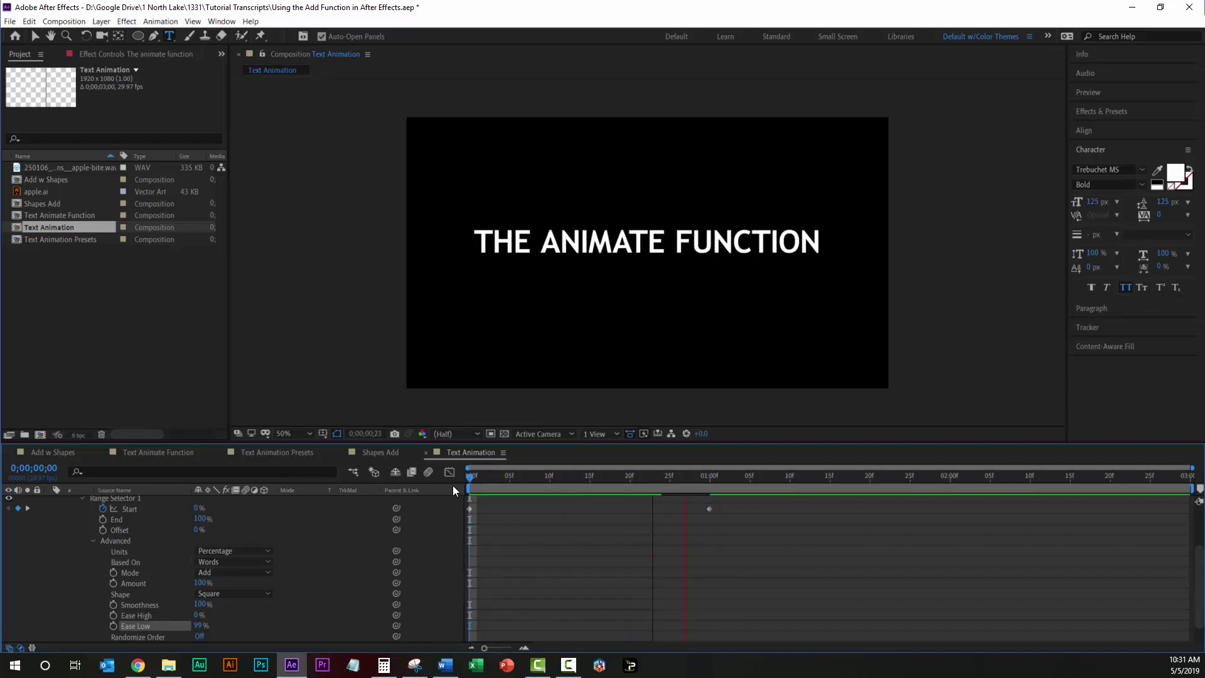
key("space")
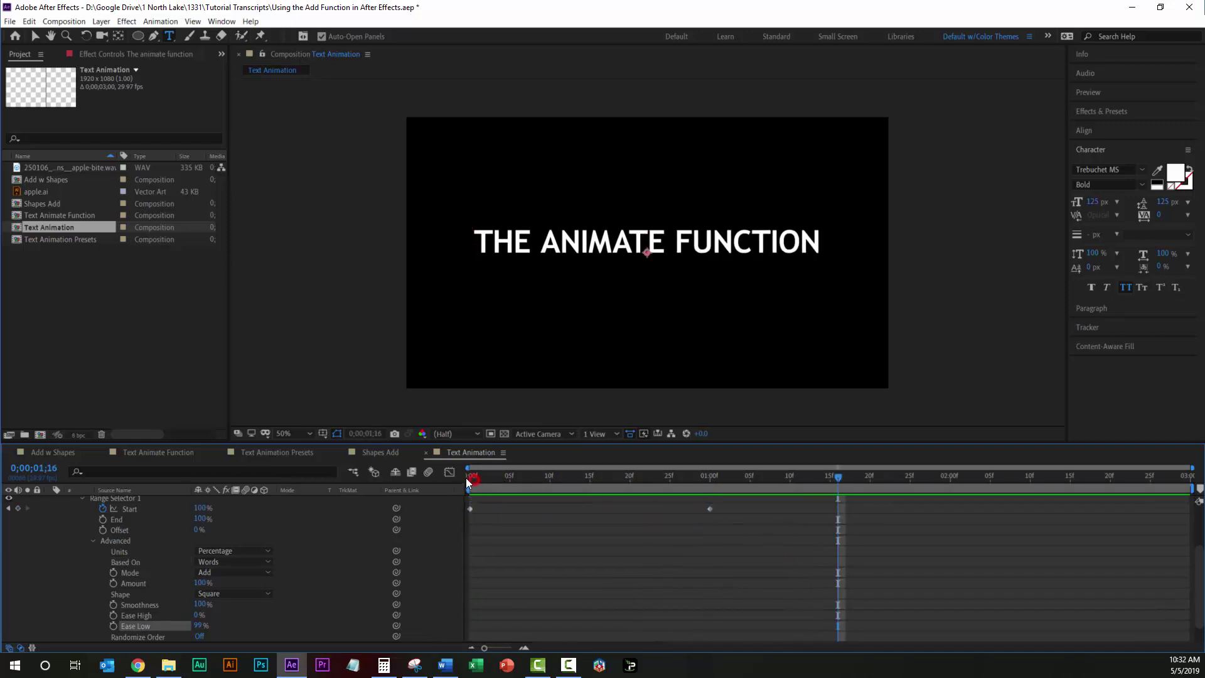
left_click(466, 477)
key("space")
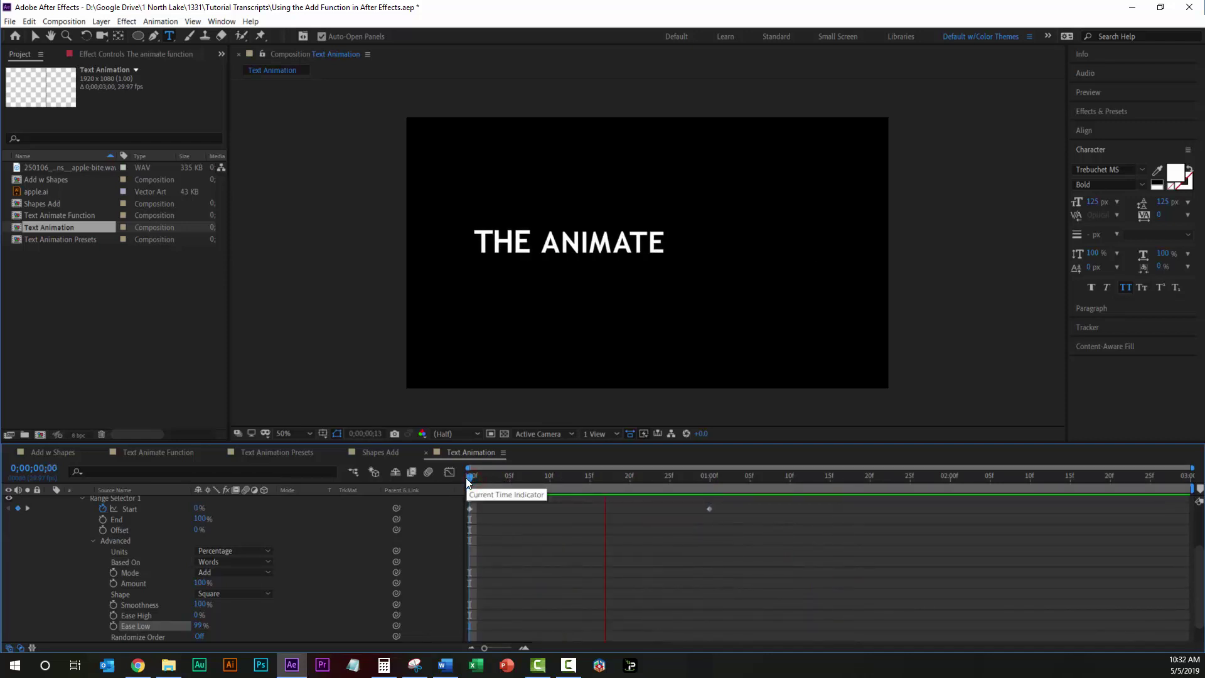
key("space")
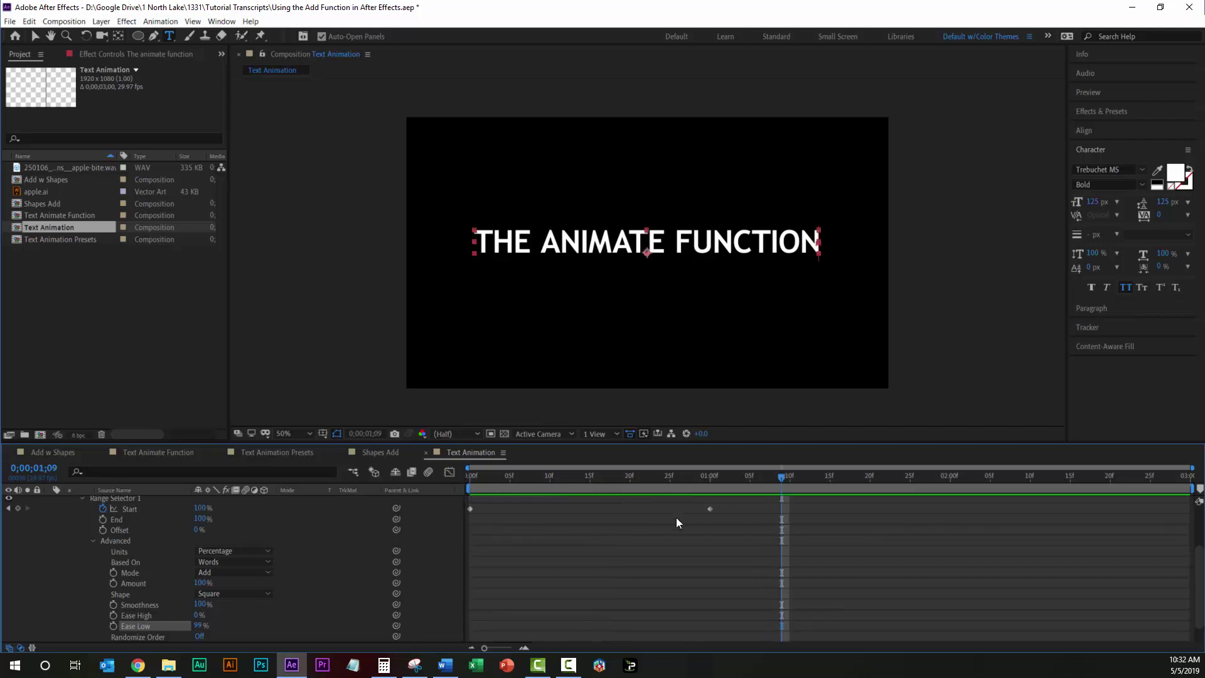
Examine the properties that can be added to Animator 1 of the animate function text layer
scroll(146, 575, "up", 2)
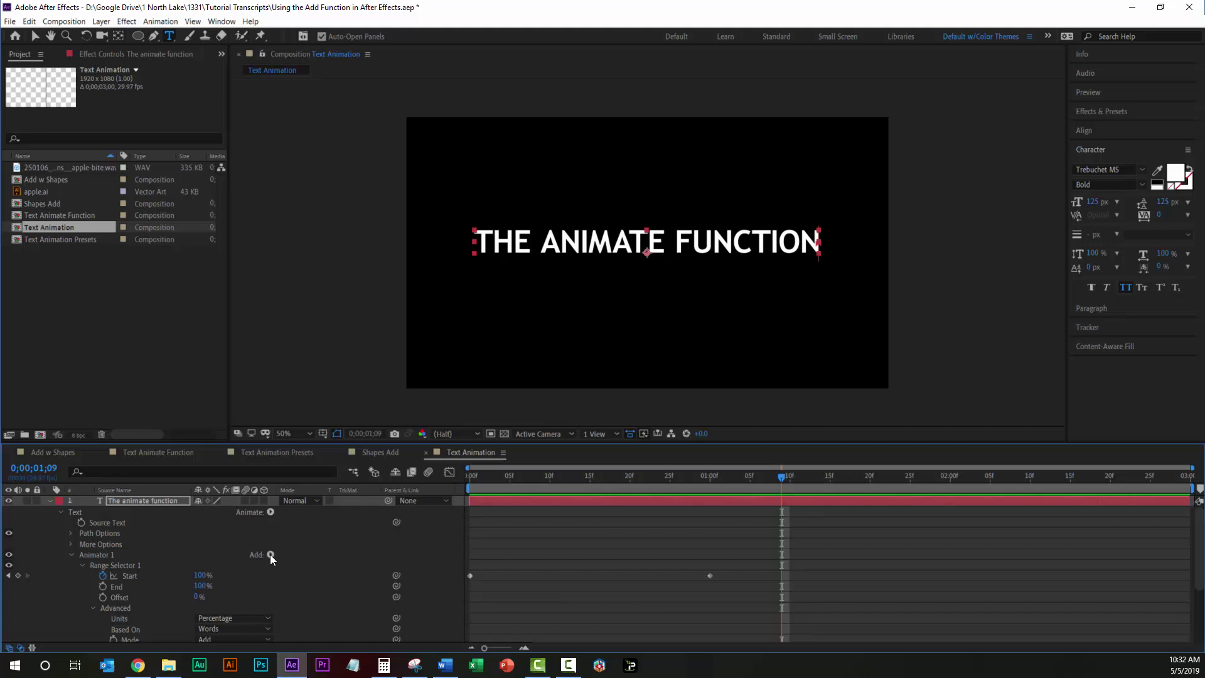
left_click(270, 555)
mouse_move(269, 555)
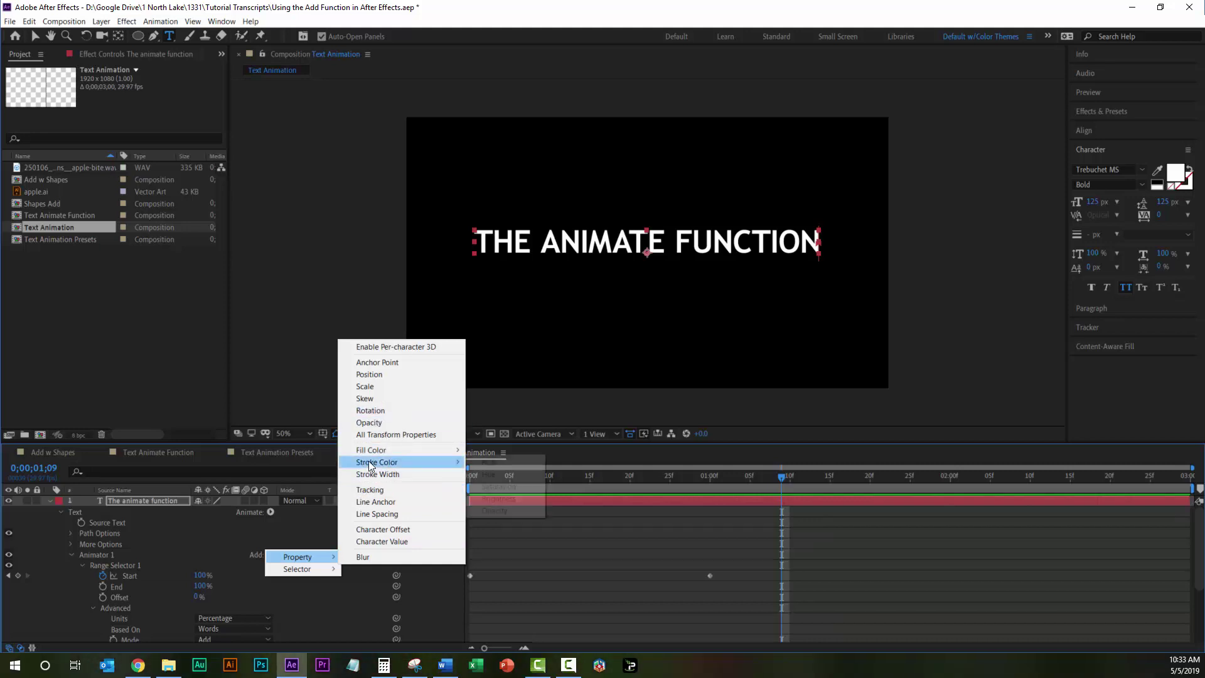
mouse_move(366, 466)
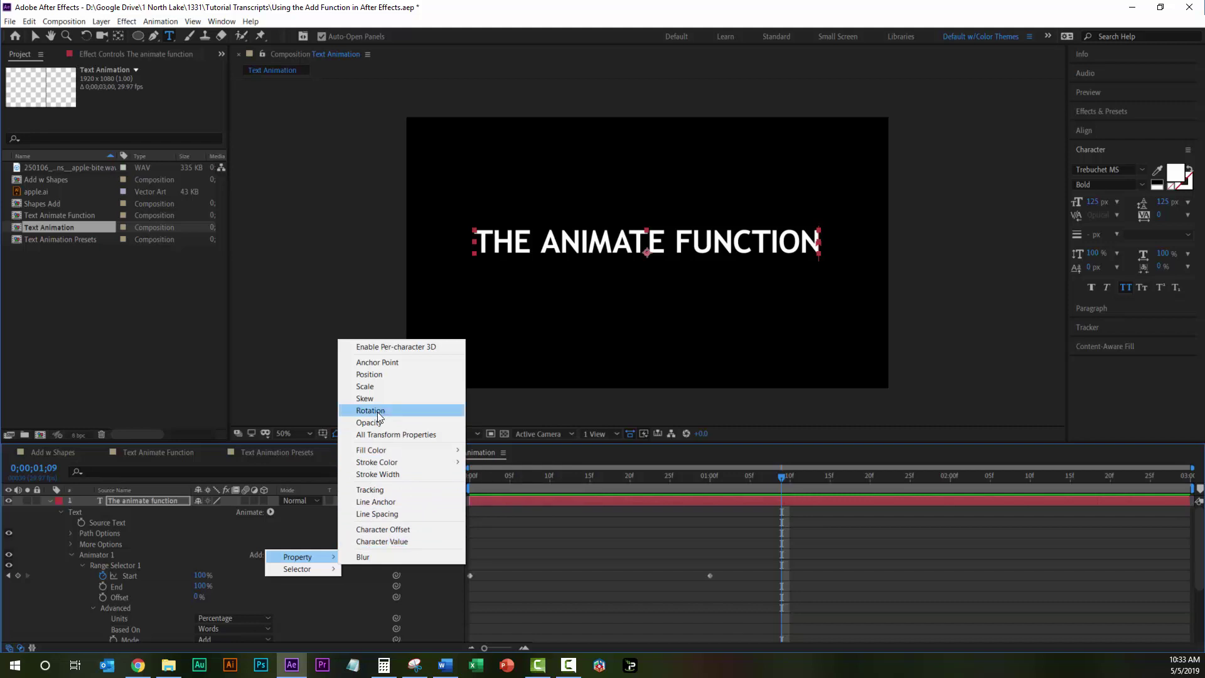
left_click(290, 398)
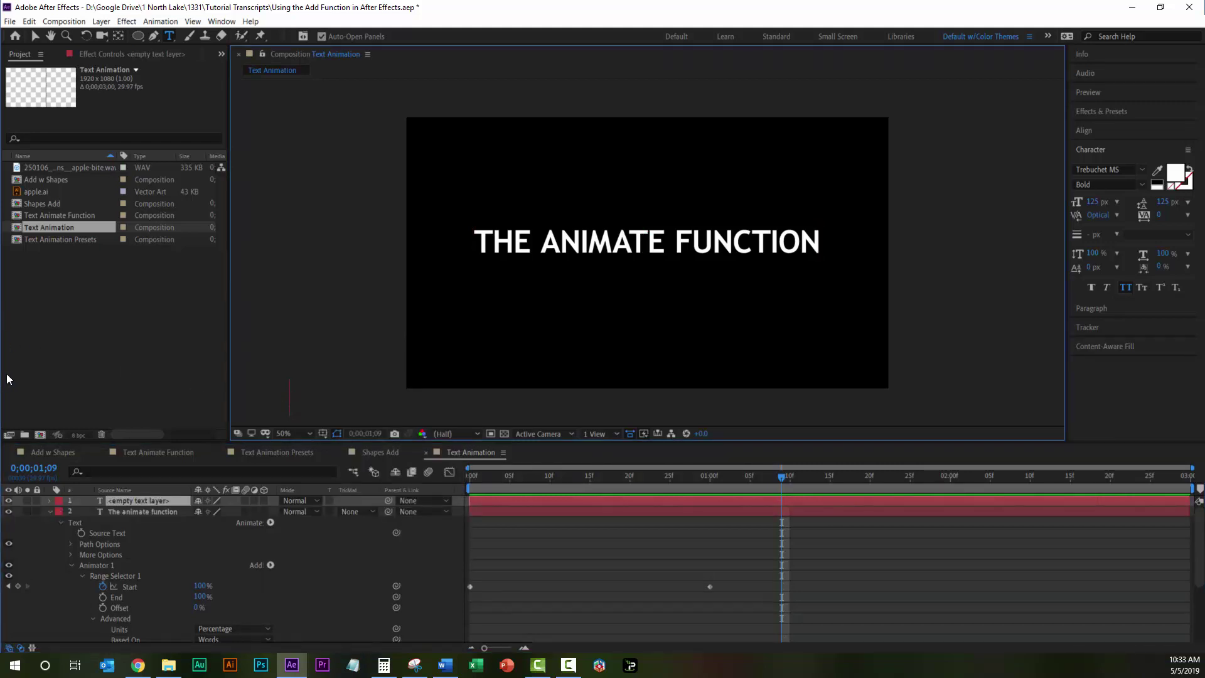
Create a new composition named Text Presets with a duration of 8 seconds
left_click(40, 435)
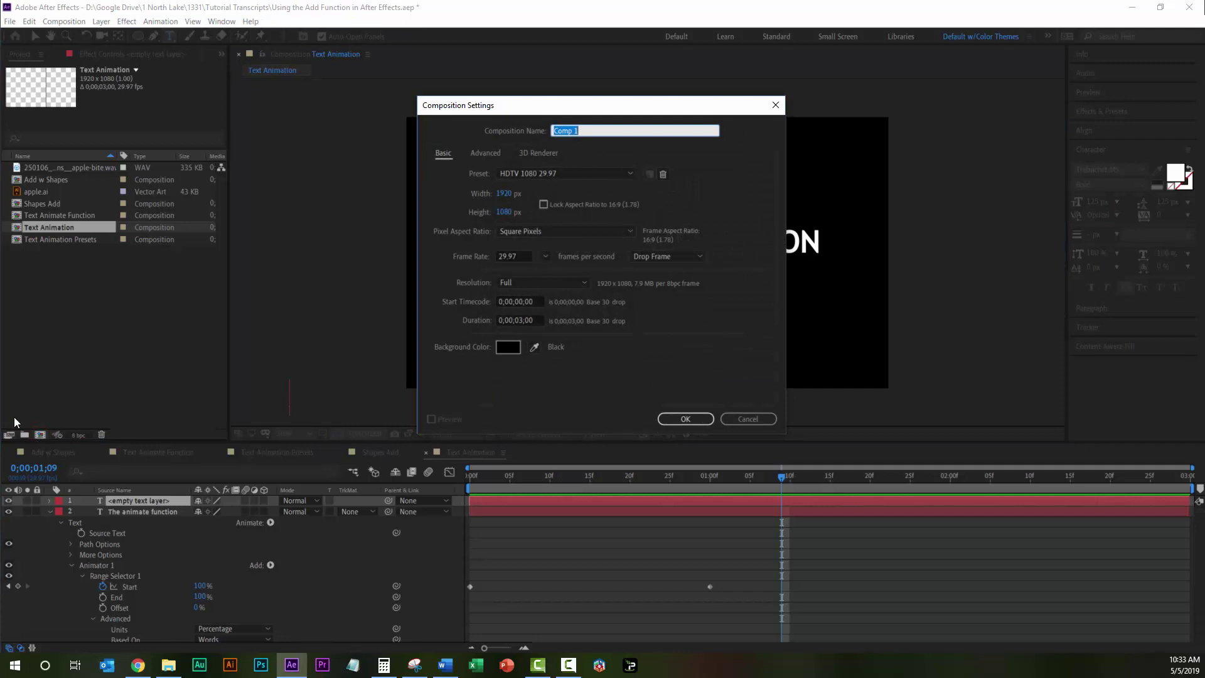
type("Text Presets")
left_click(536, 321)
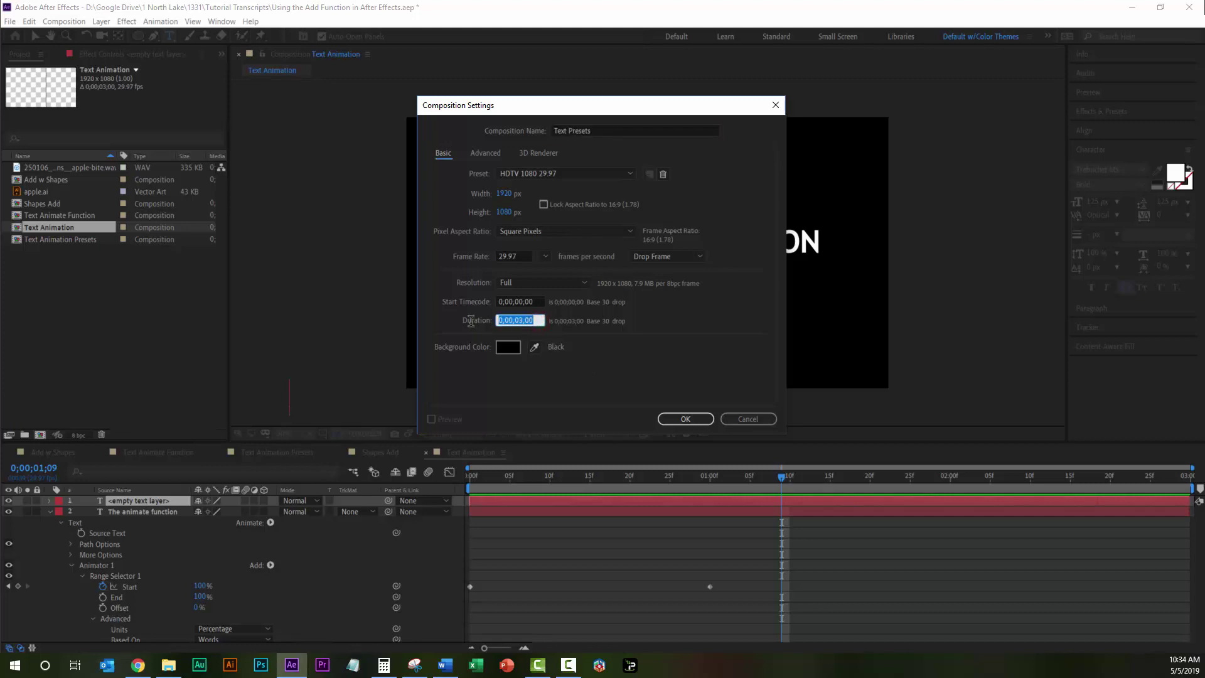
type("800")
left_click(687, 420)
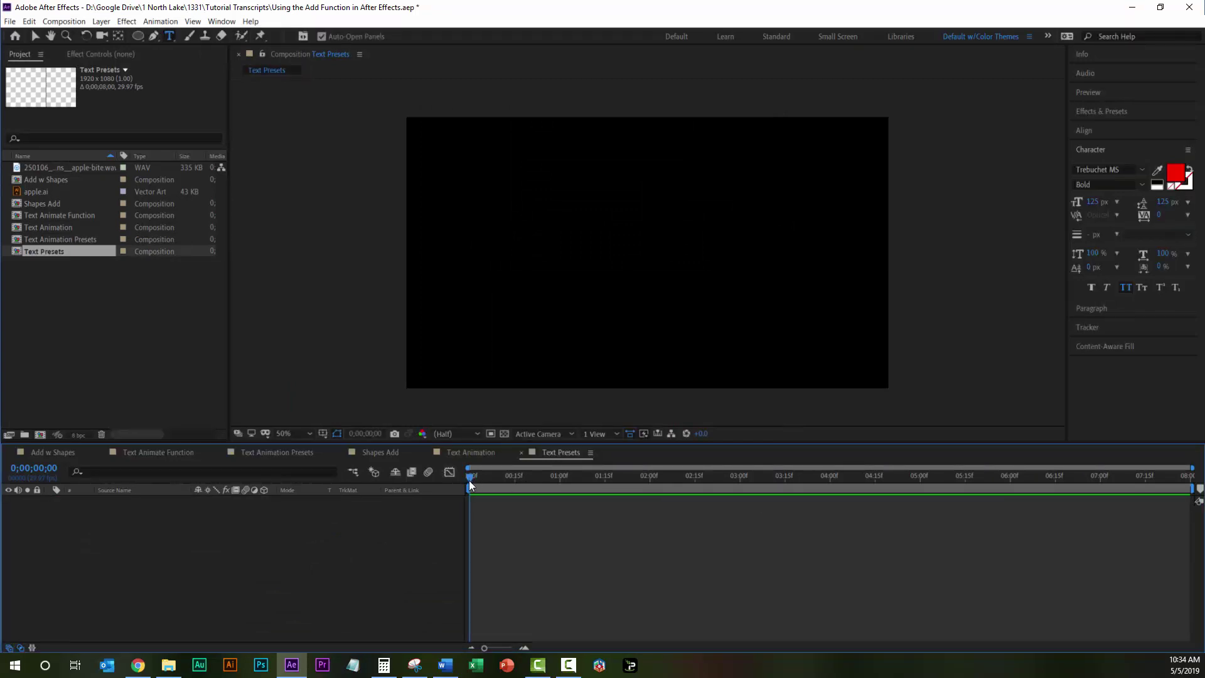
Return to the first frame and add the text "a line of text" at the middle of the composition
left_click(919, 477)
left_click_drag(529, 476, 449, 478)
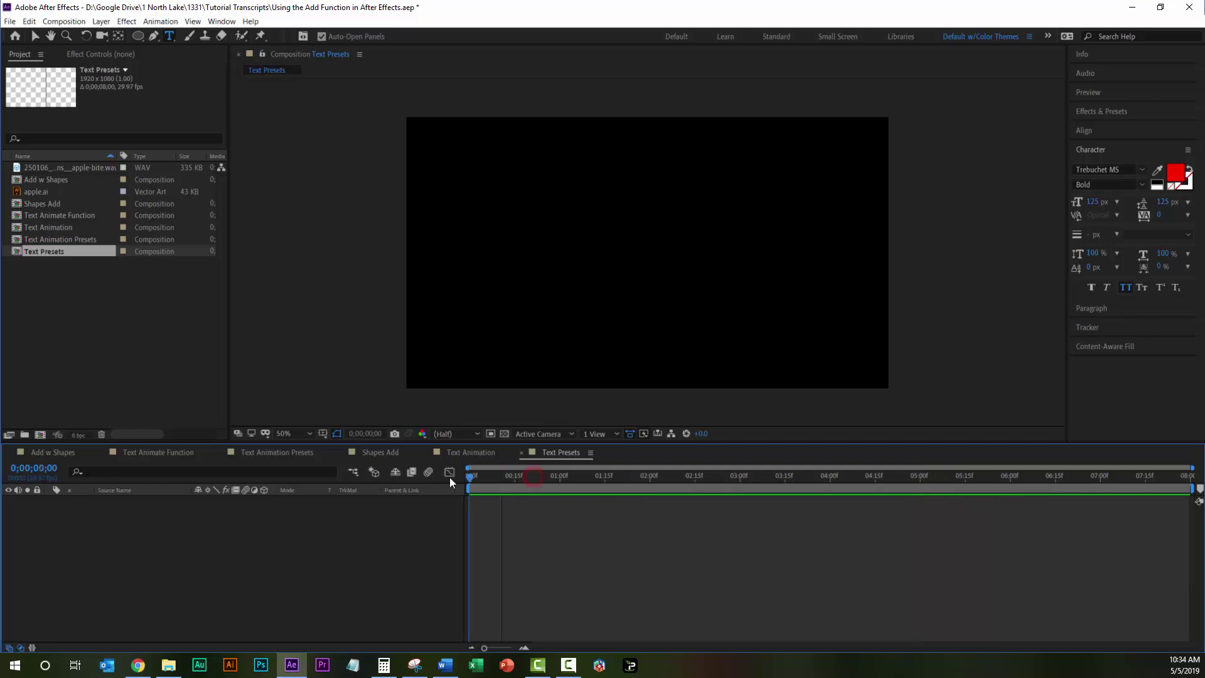
left_click(169, 38)
left_click(648, 248)
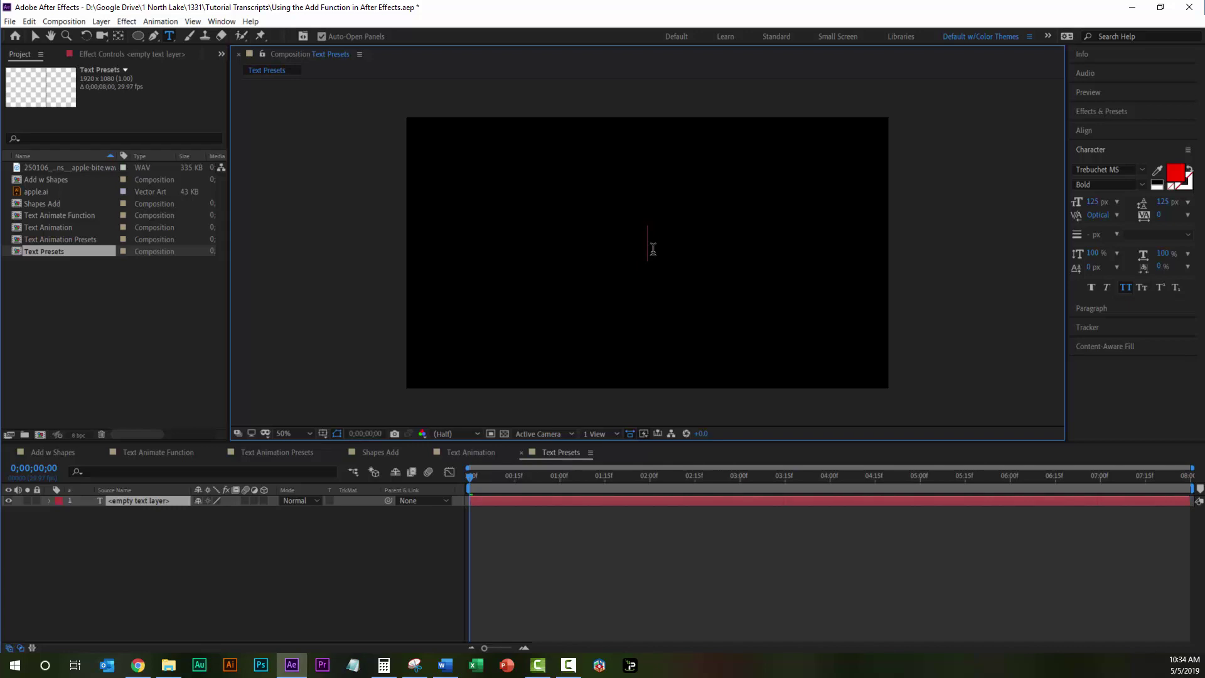
type("a line")
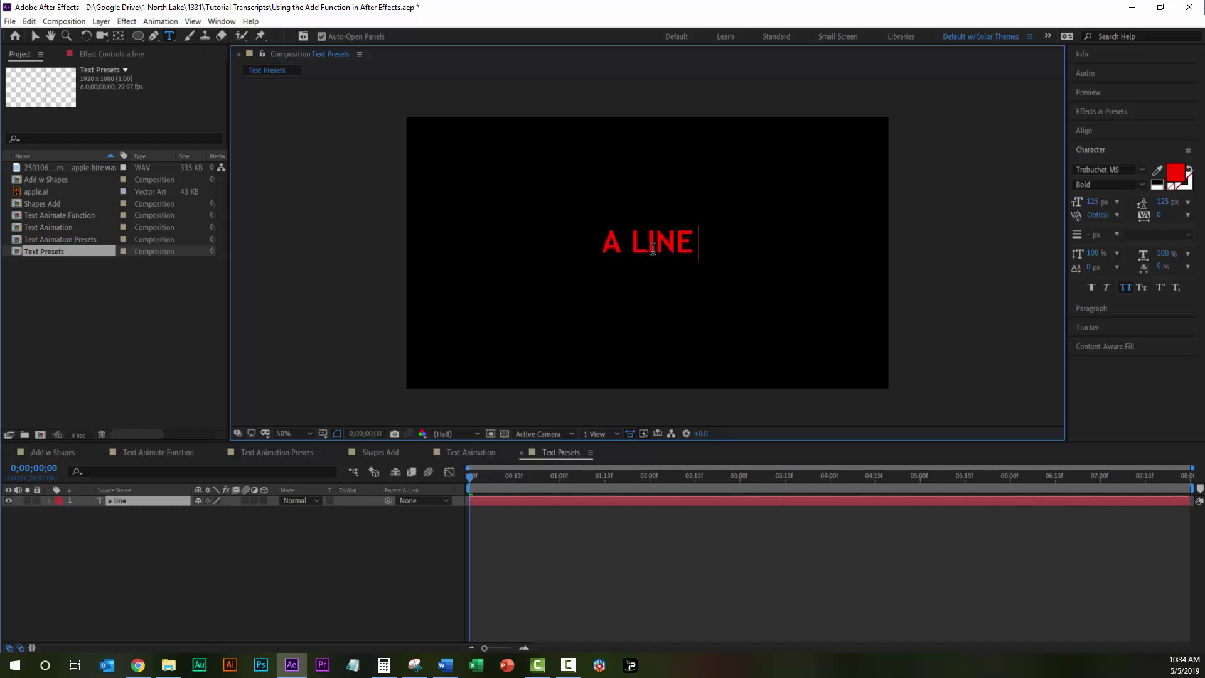
type(" of text")
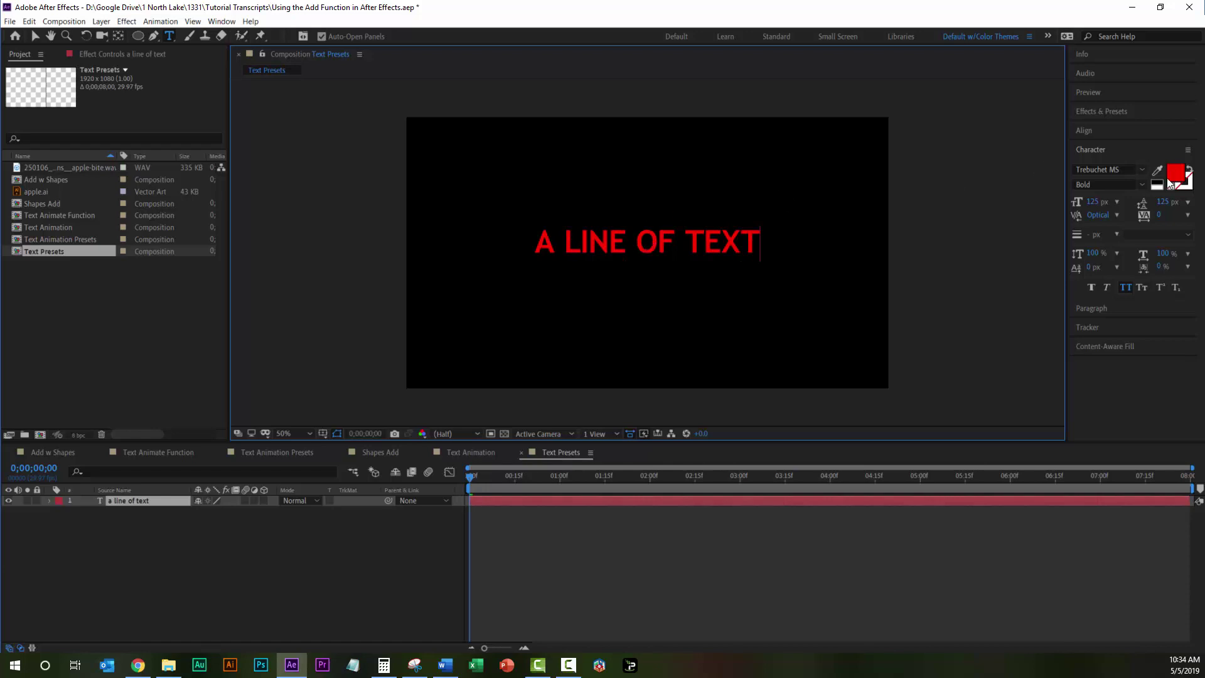
Change the fill color of the whole line of text to white, FFFFFF
left_click_drag(766, 242, 517, 247)
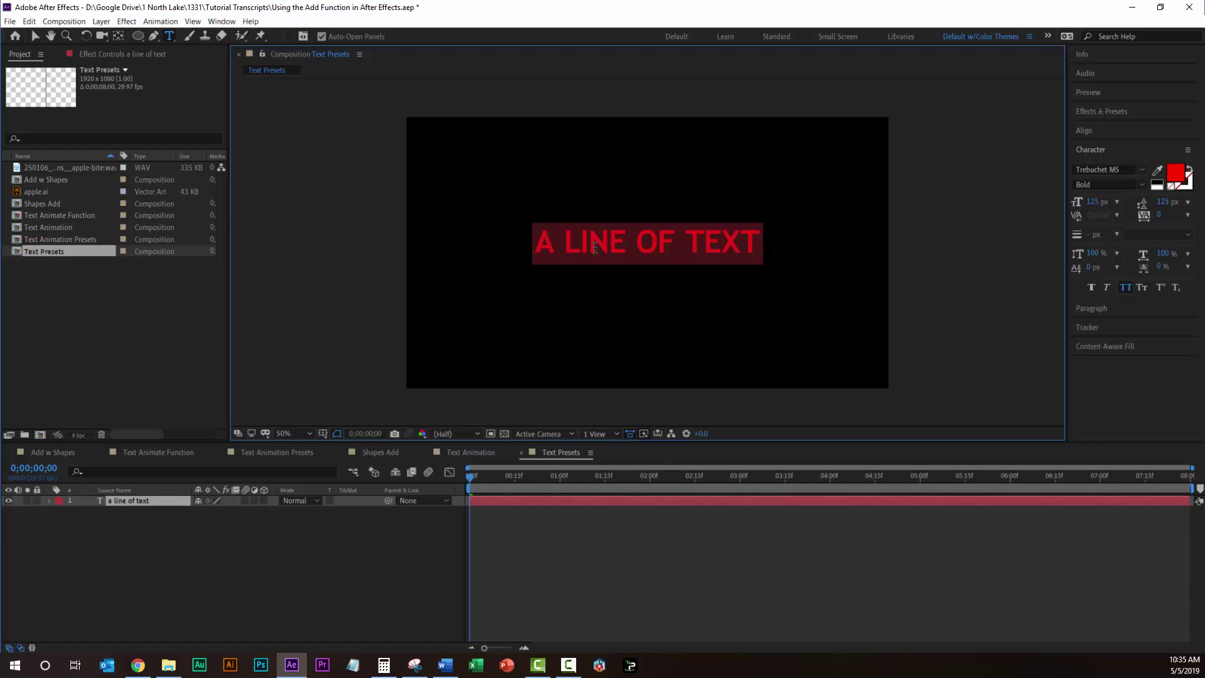
left_click(1175, 176)
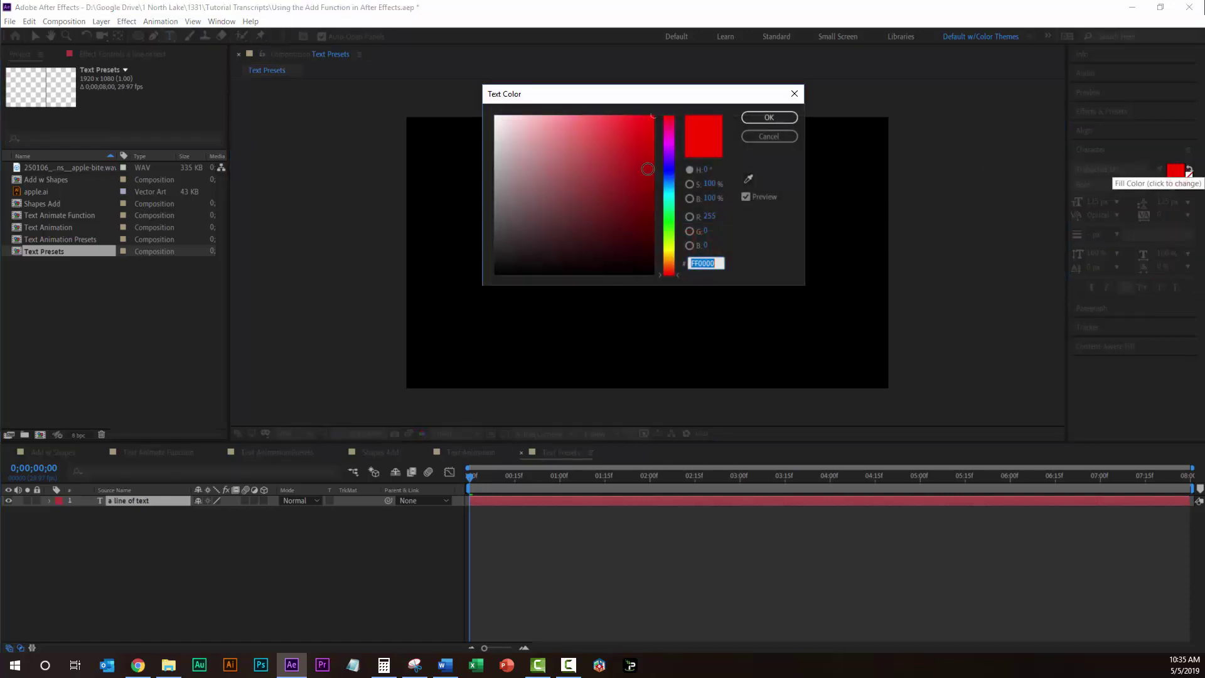
type("FFFFFF")
left_click(761, 118)
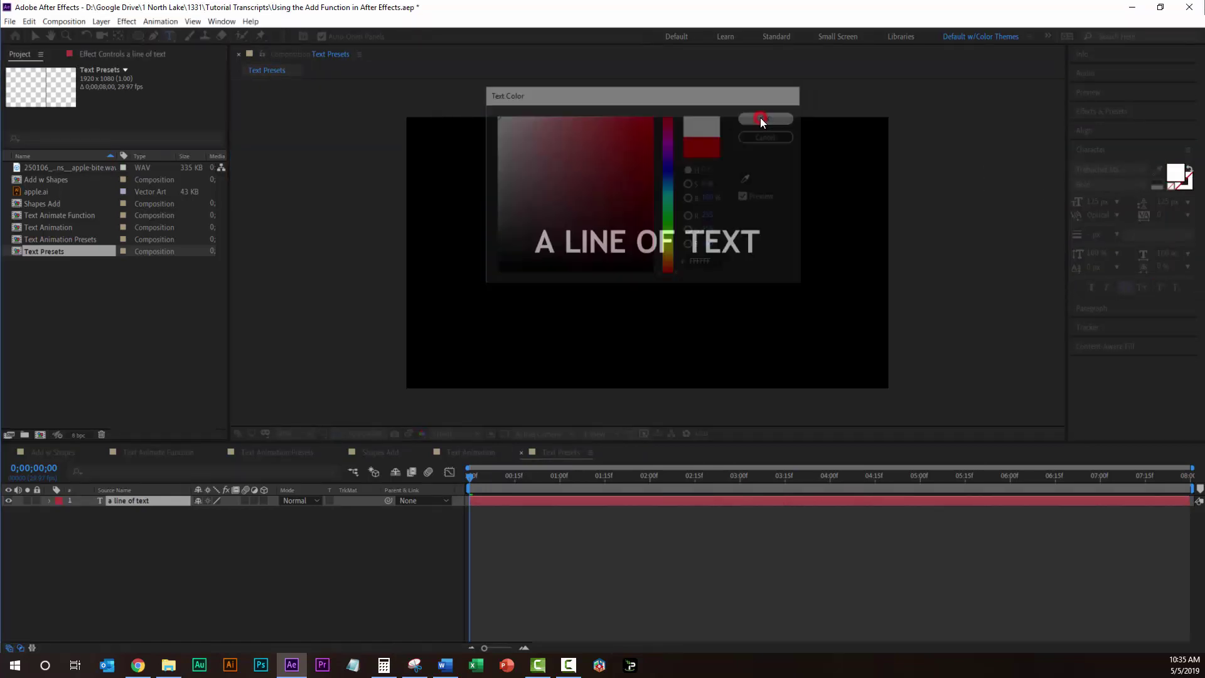
Clear the effects search and look through the Text animation presets, including the 3D Text folder
left_click(1091, 113)
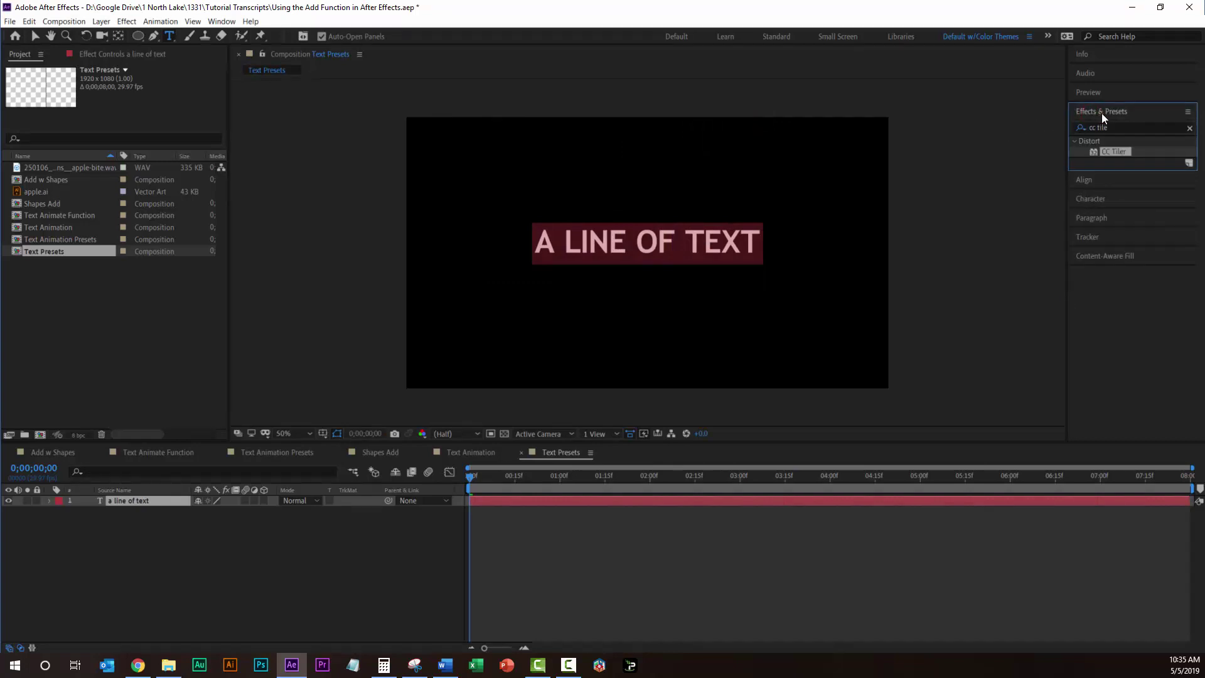
left_click(1190, 128)
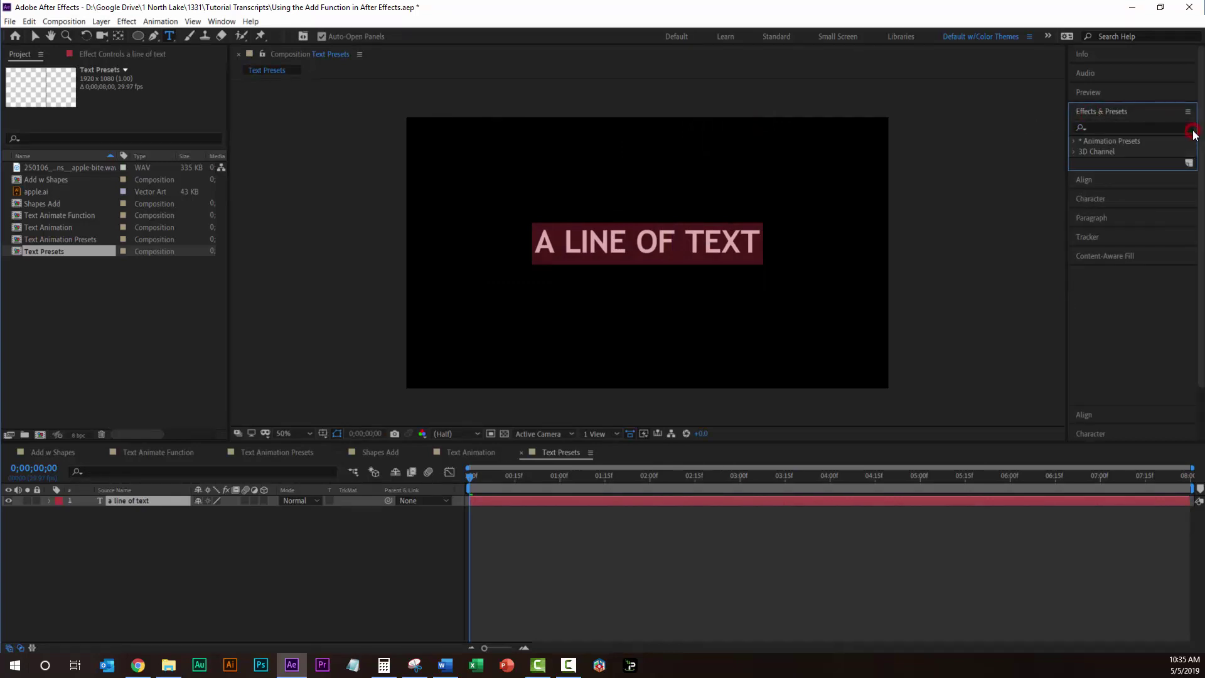
left_click(1073, 142)
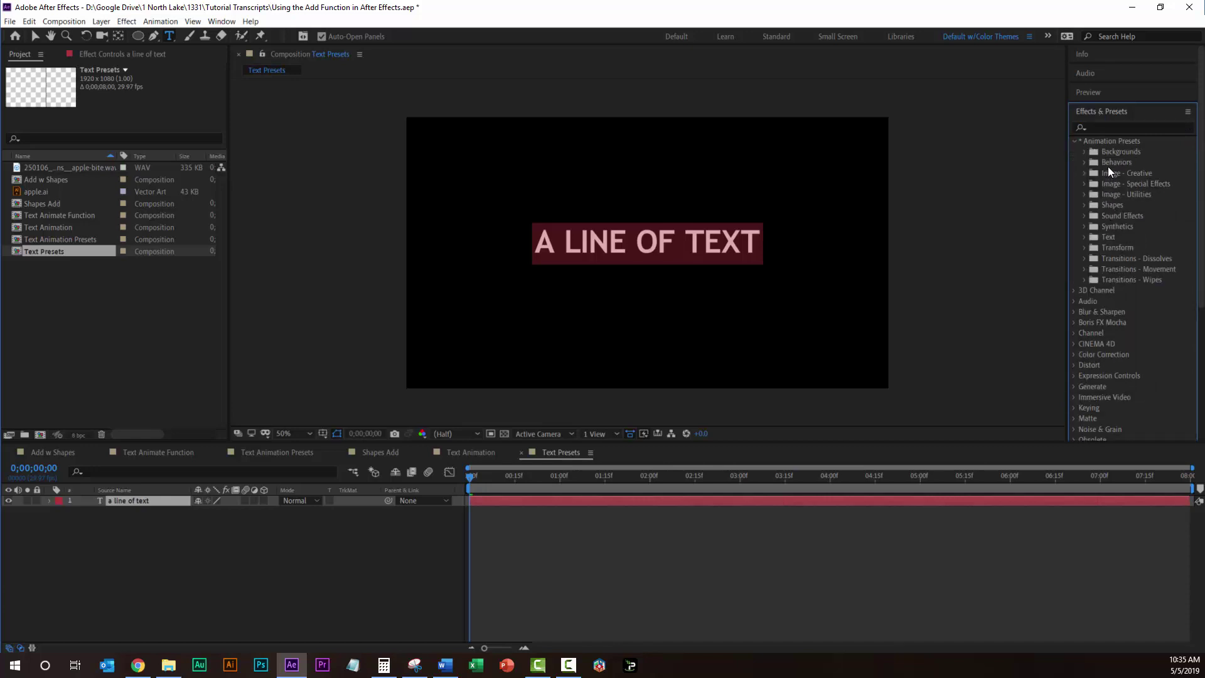
left_click(1082, 239)
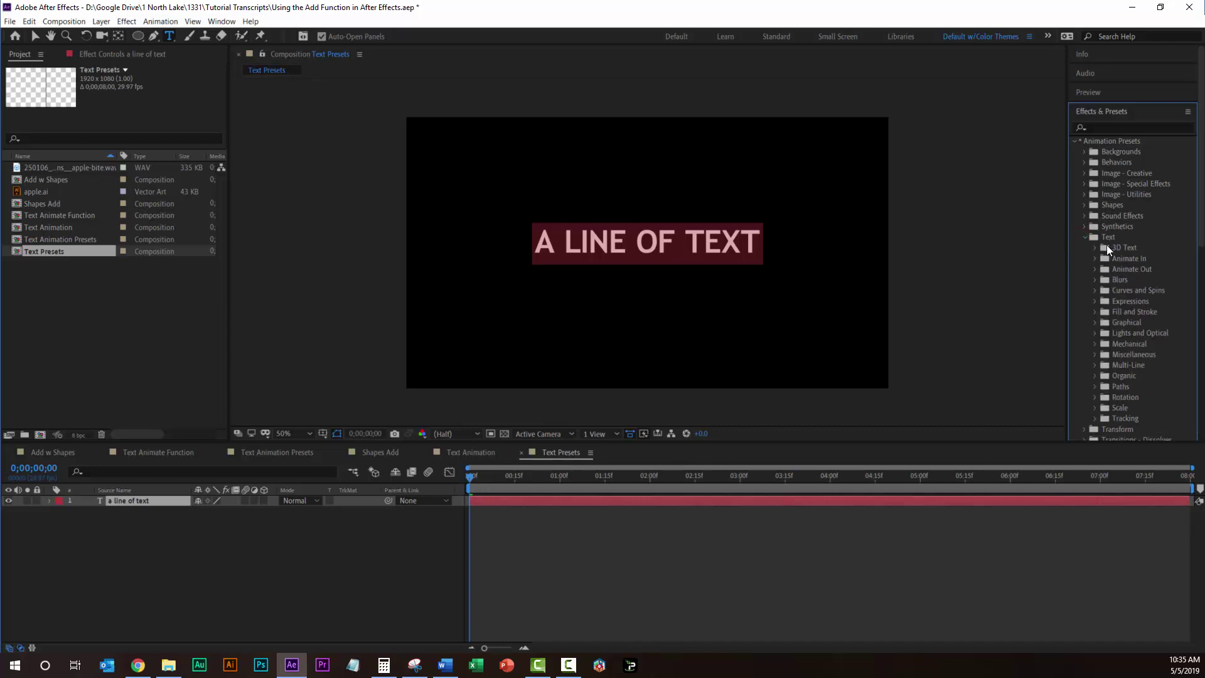
left_click(1095, 248)
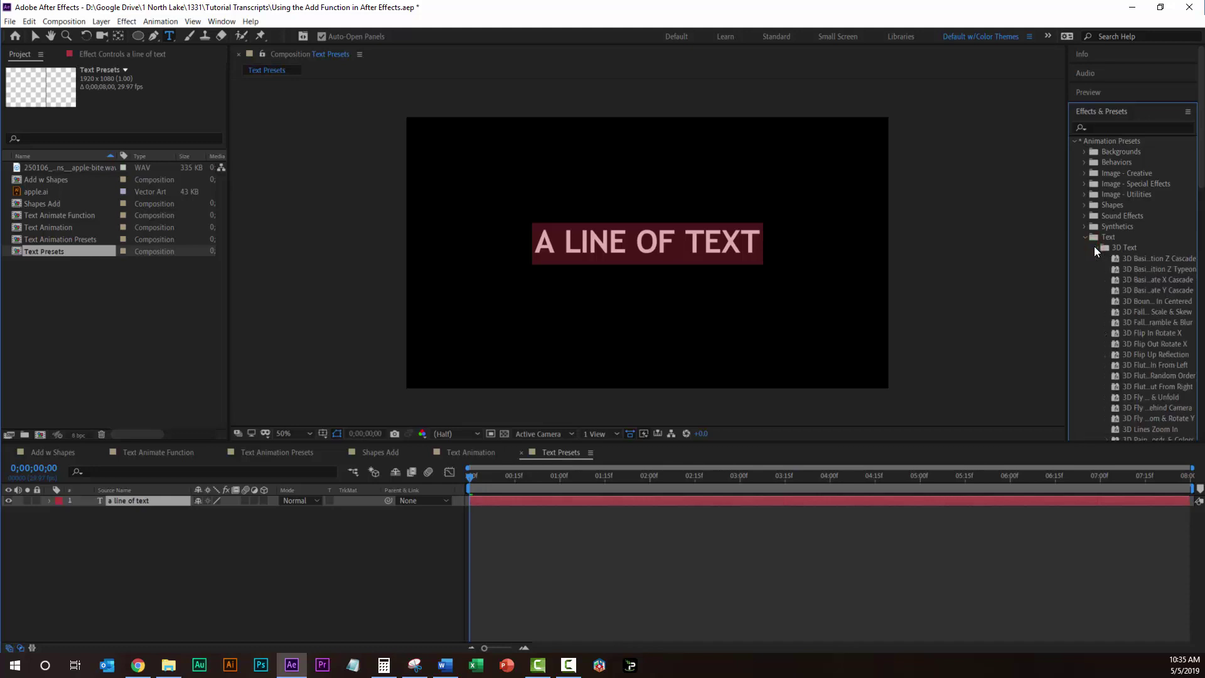
left_click(1095, 248)
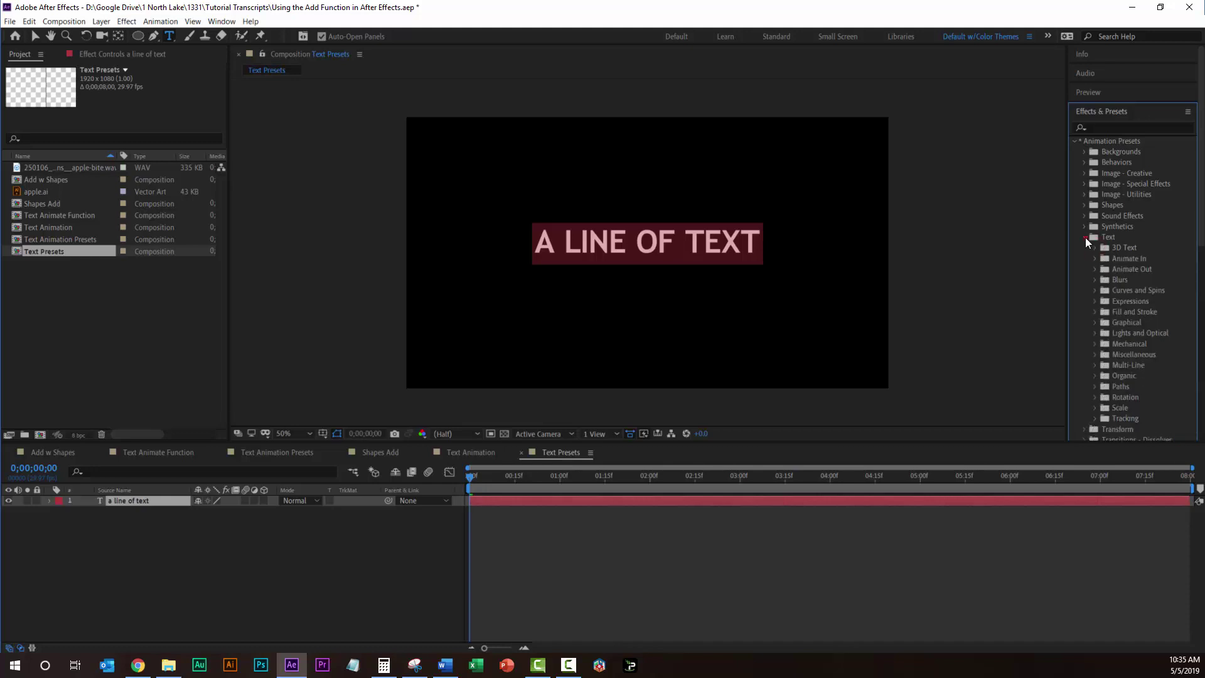
left_click(1086, 237)
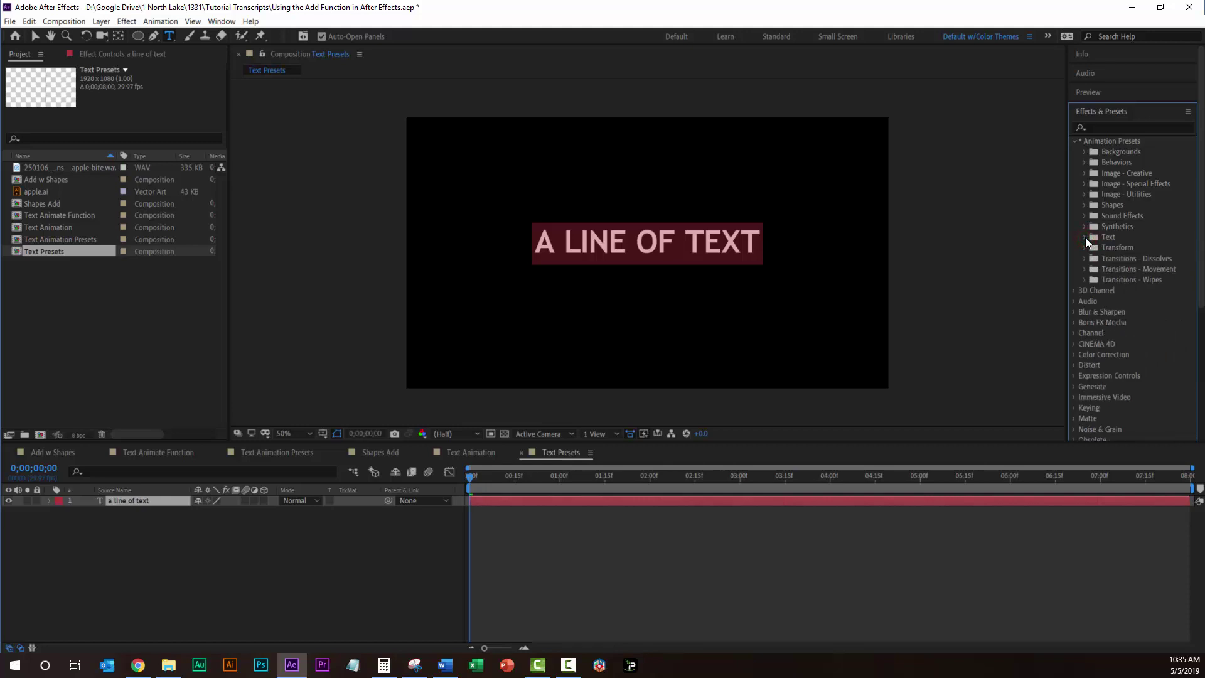
Browse the presets in Adobe Bridge and preview the Orb and Pixels presets from the Backgrounds folder
left_click(1188, 114)
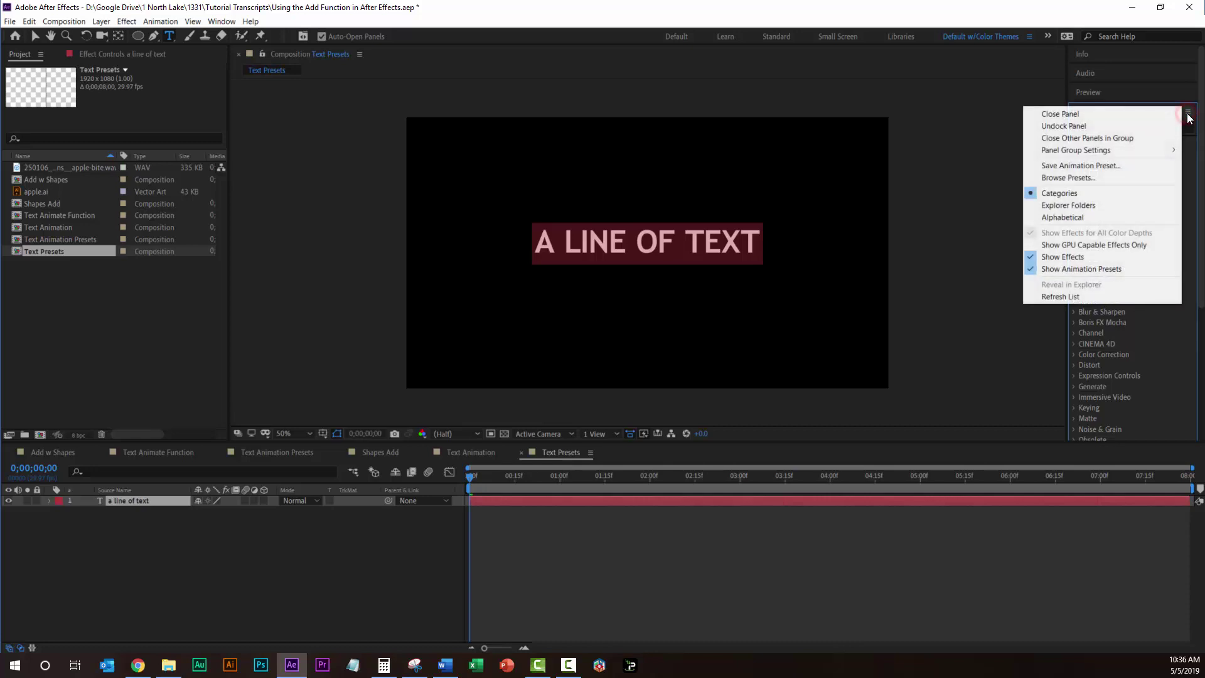
left_click(1117, 178)
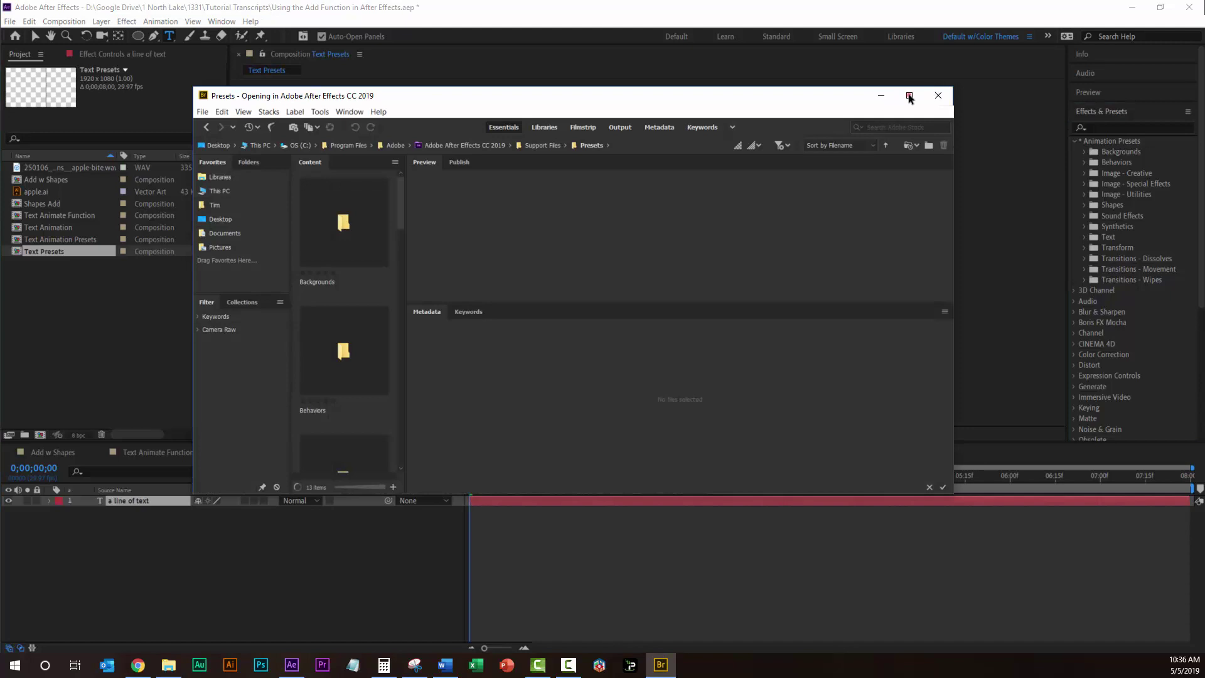
left_click(909, 97)
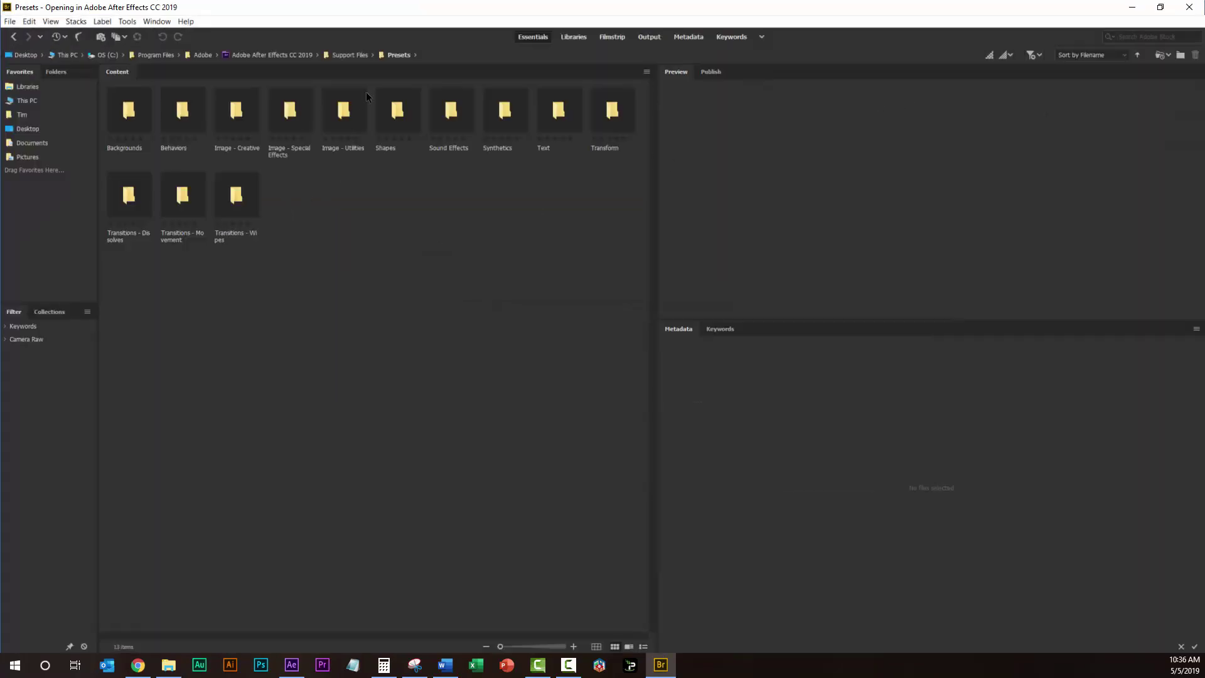
left_click(130, 123)
double_click(132, 114)
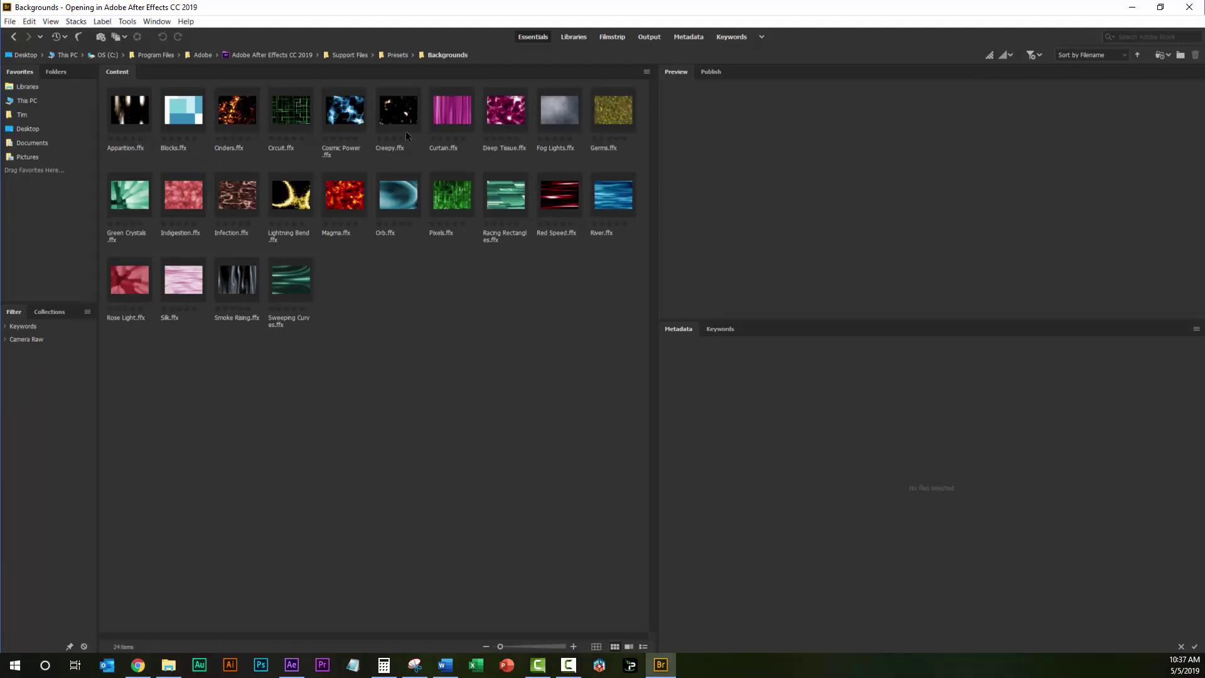
left_click(397, 195)
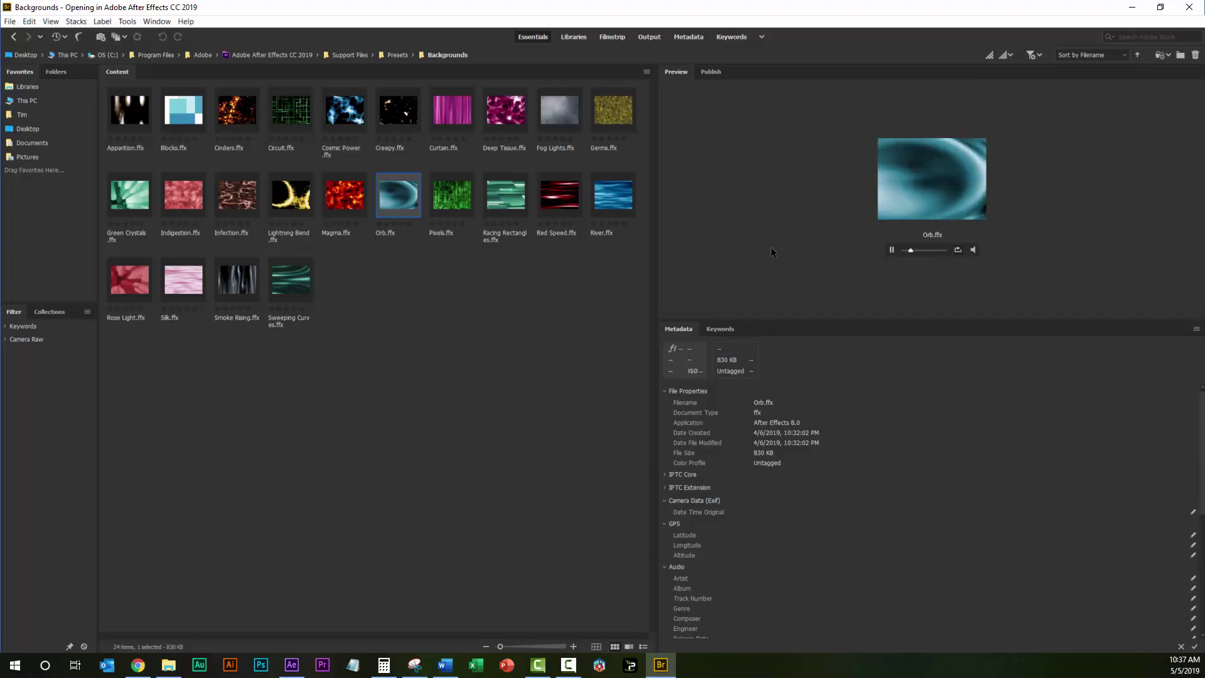
left_click(457, 192)
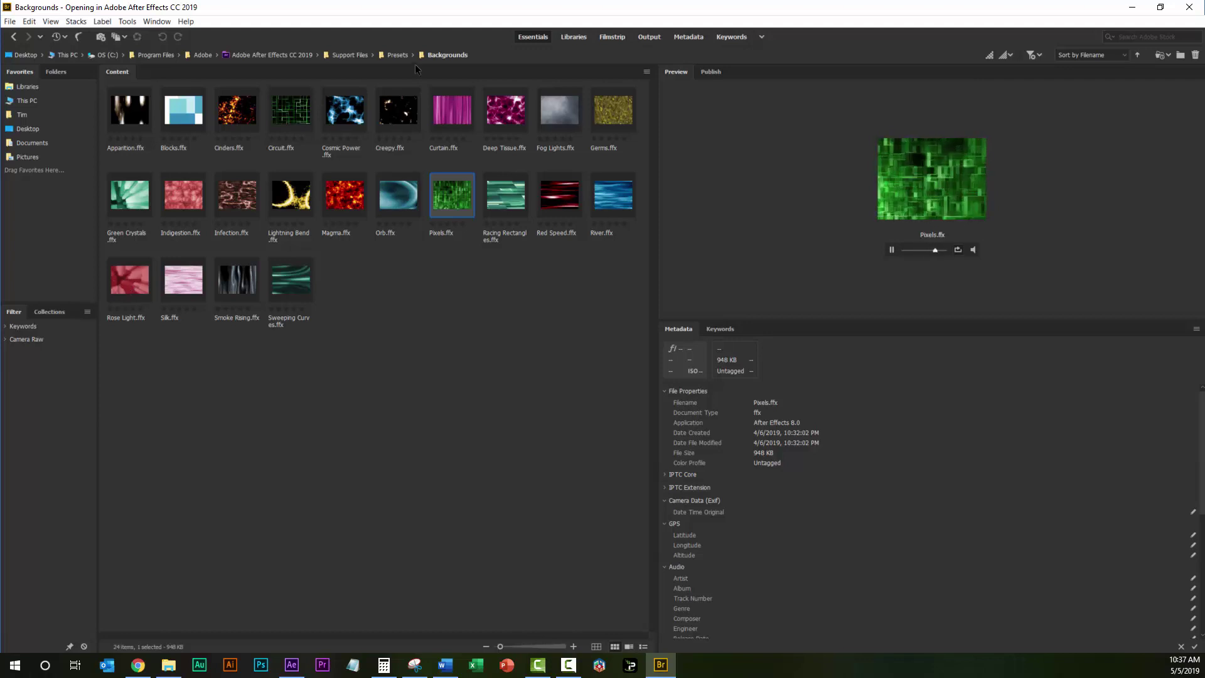
Go to the 3D Text folder within the Text presets and preview 3D Basic Position Z Cascade
left_click(398, 56)
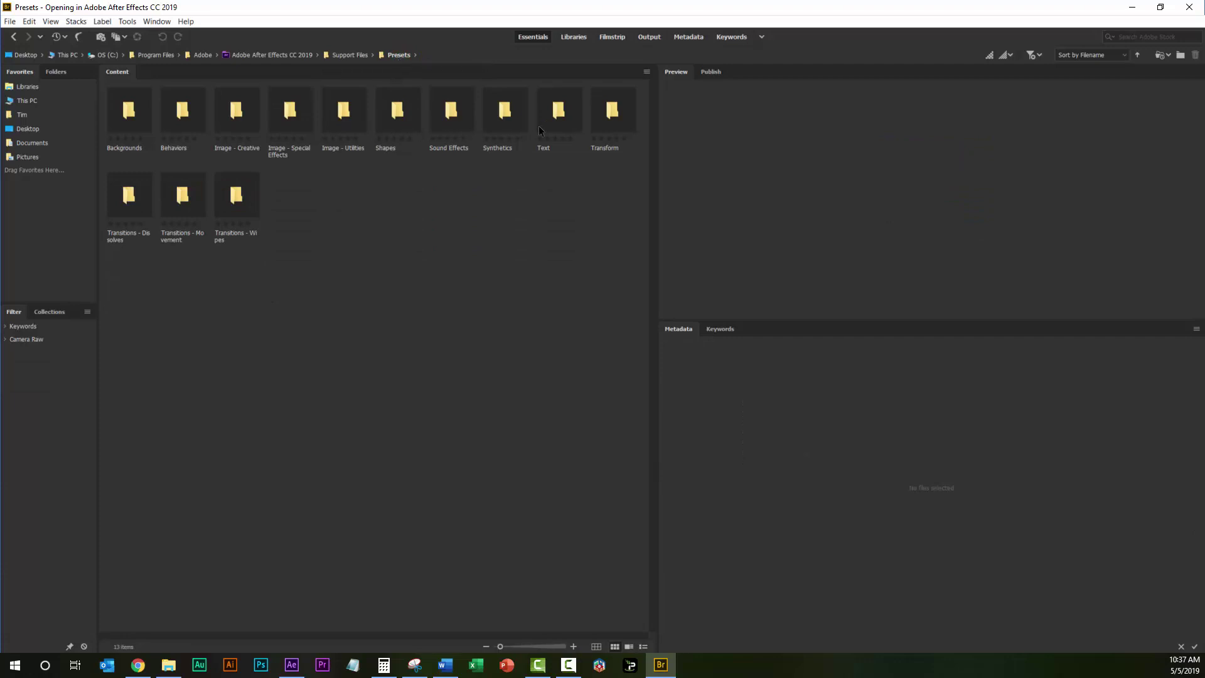
double_click(558, 117)
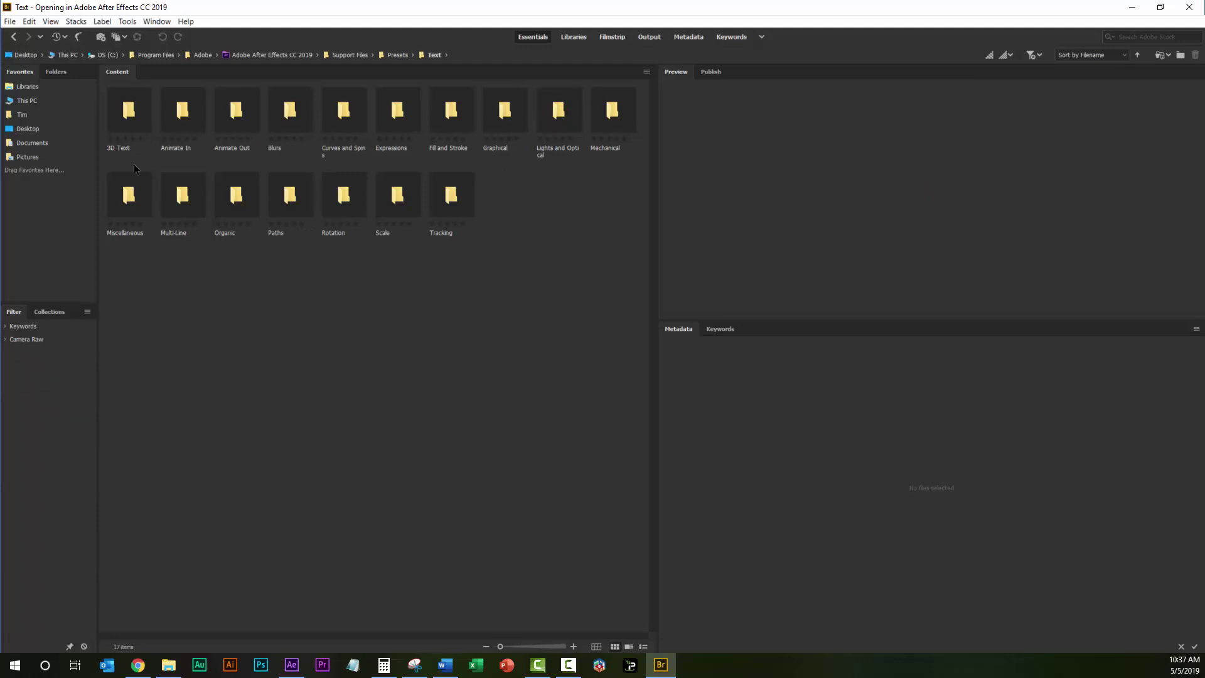
double_click(131, 116)
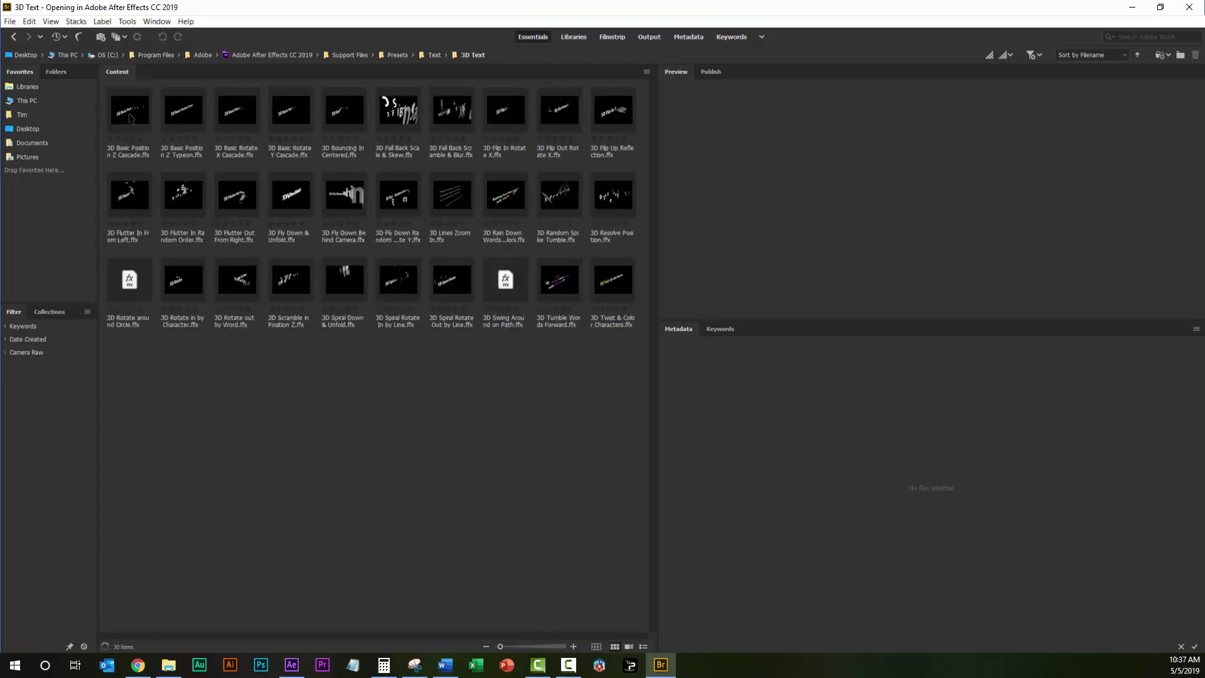
left_click(131, 116)
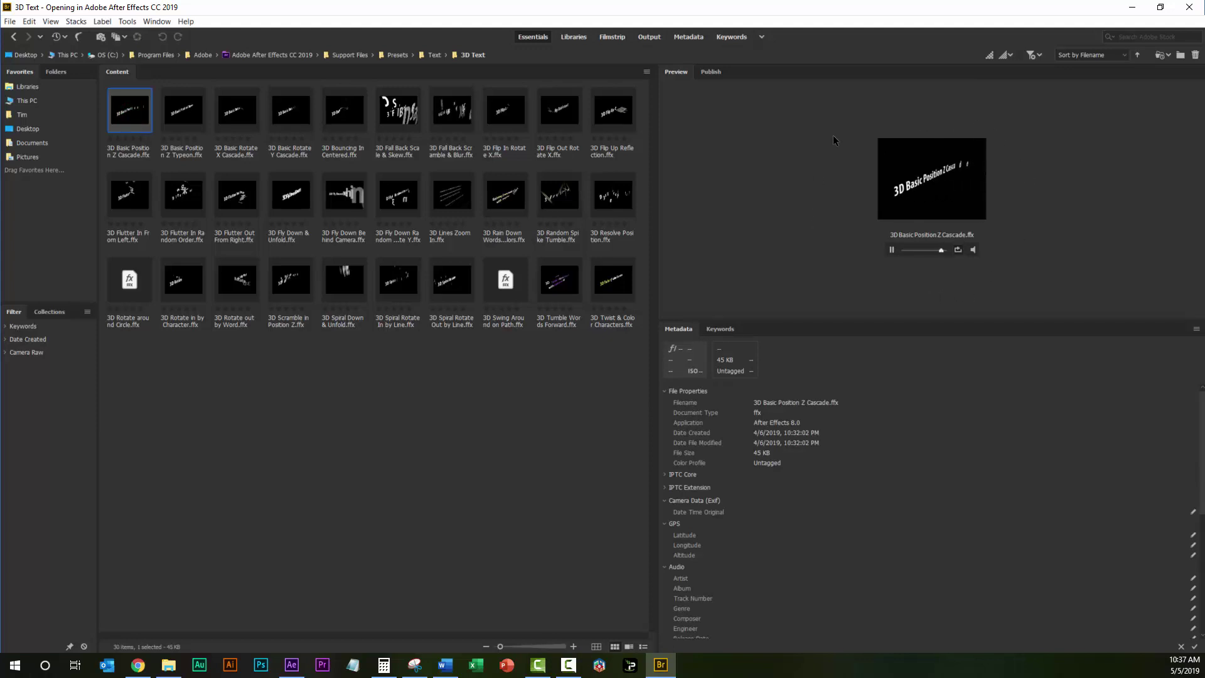
left_click(892, 251)
Apply the 3D Random Spike Tumble preset to the line of text, switch to After Effects, and play the animation from the first frame
left_click(563, 198)
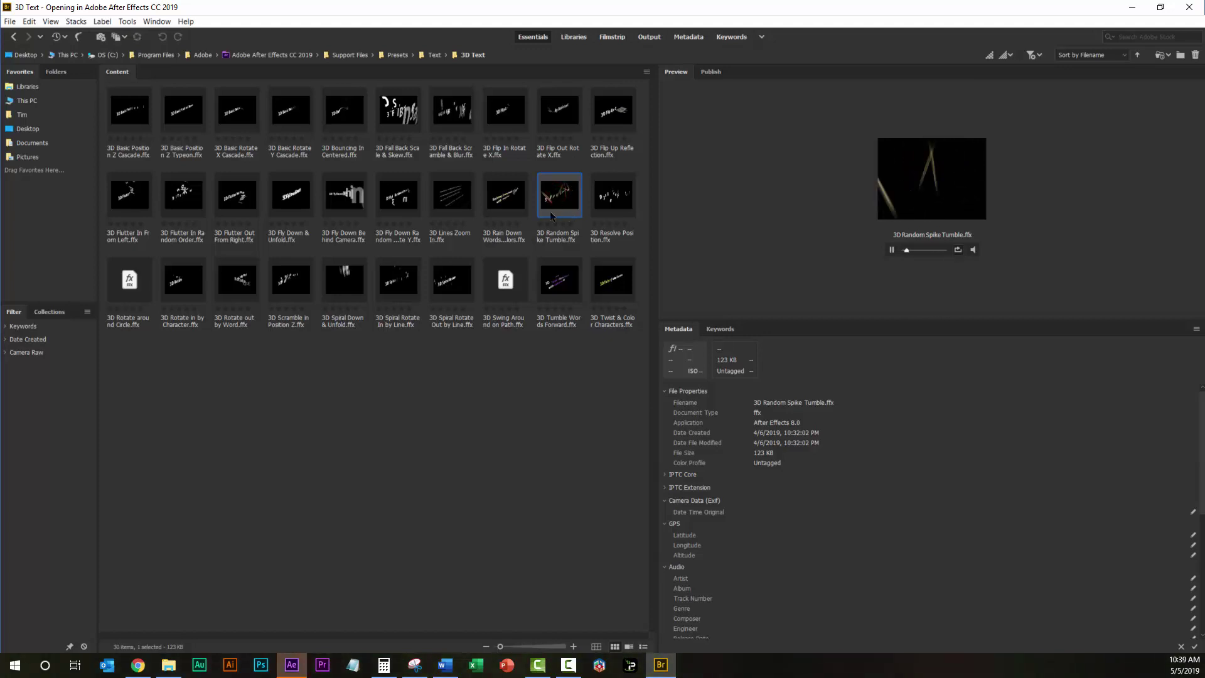
left_click(292, 670)
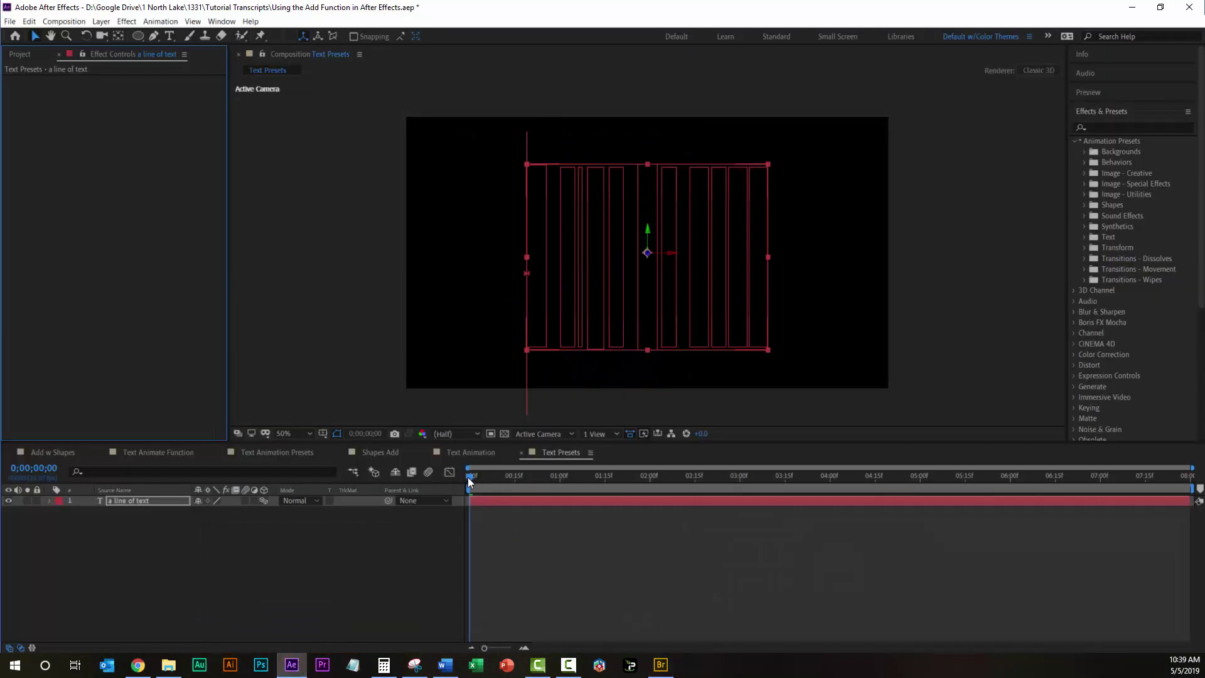
left_click(128, 501)
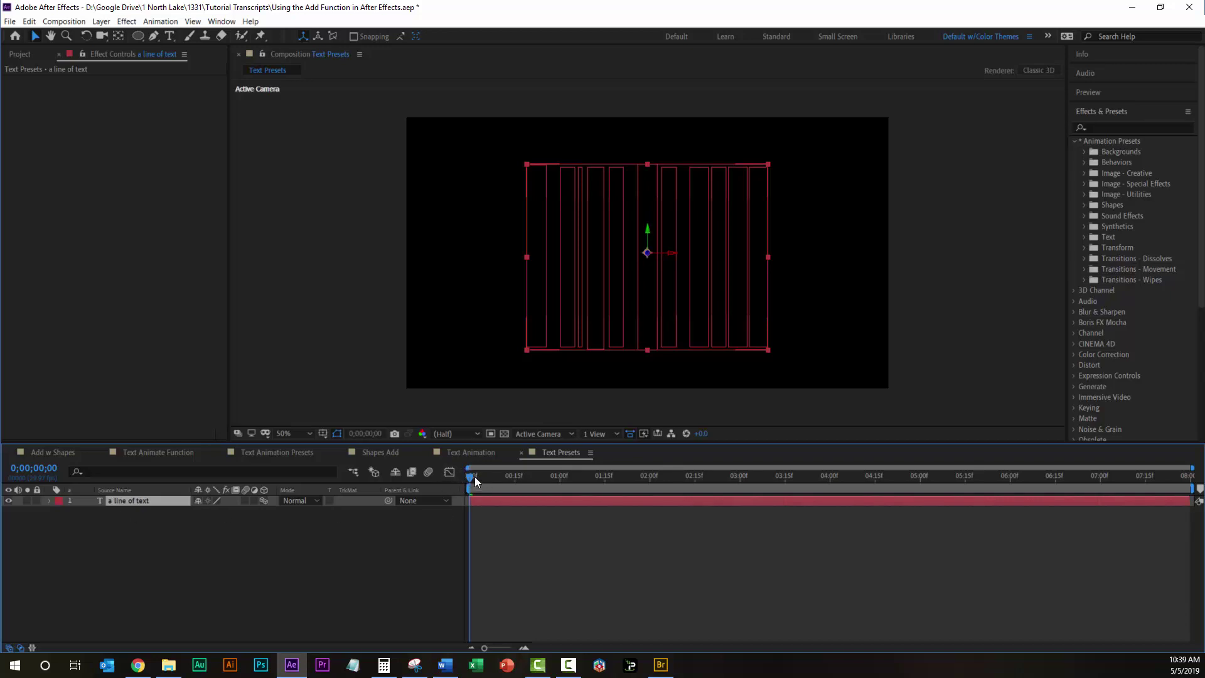
key("space")
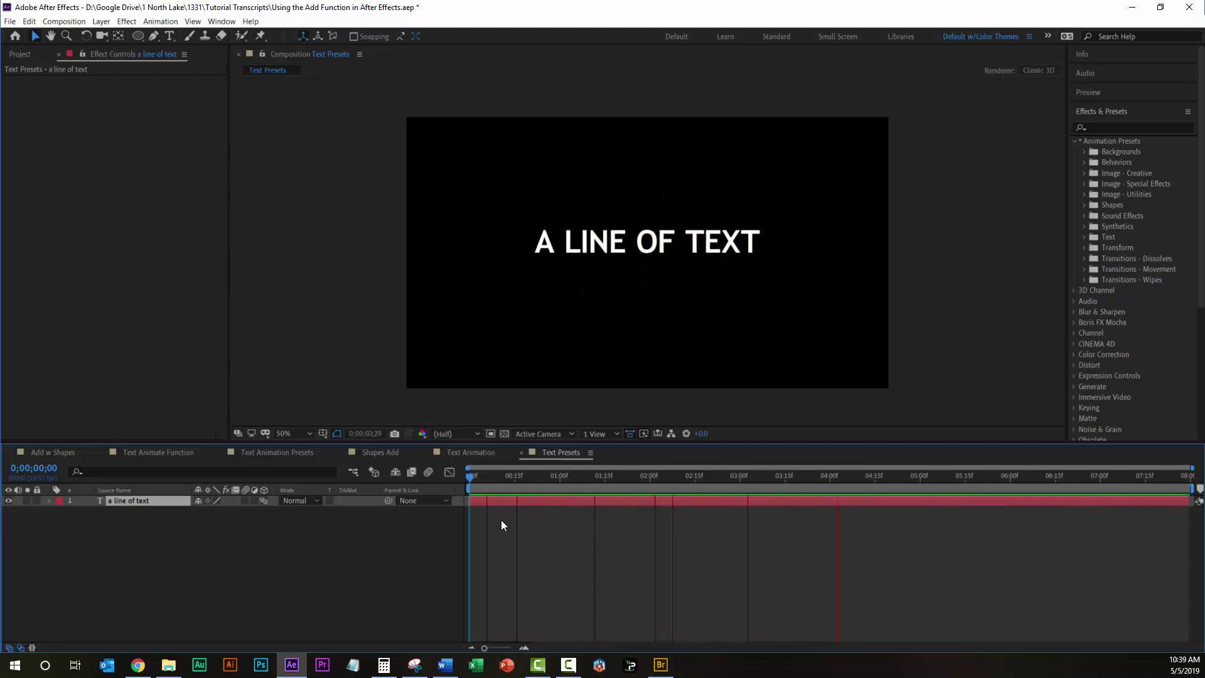
Replay the text animation from the start of the composition and stop playback
left_click(472, 477)
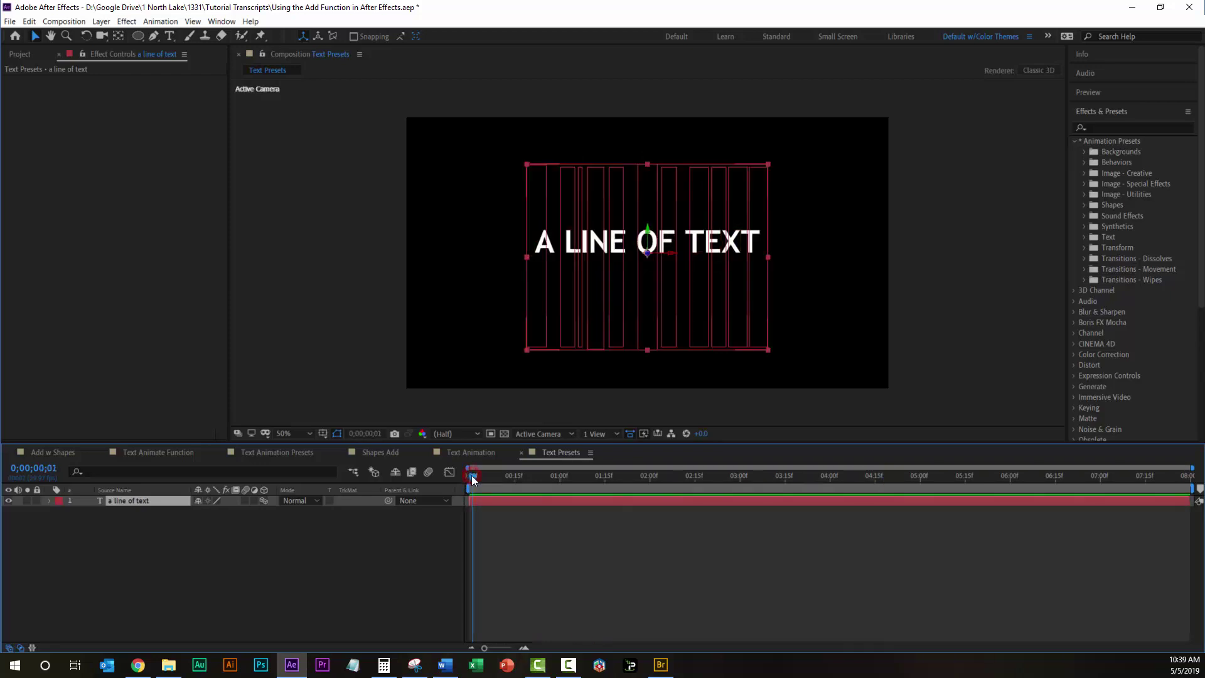
key("space")
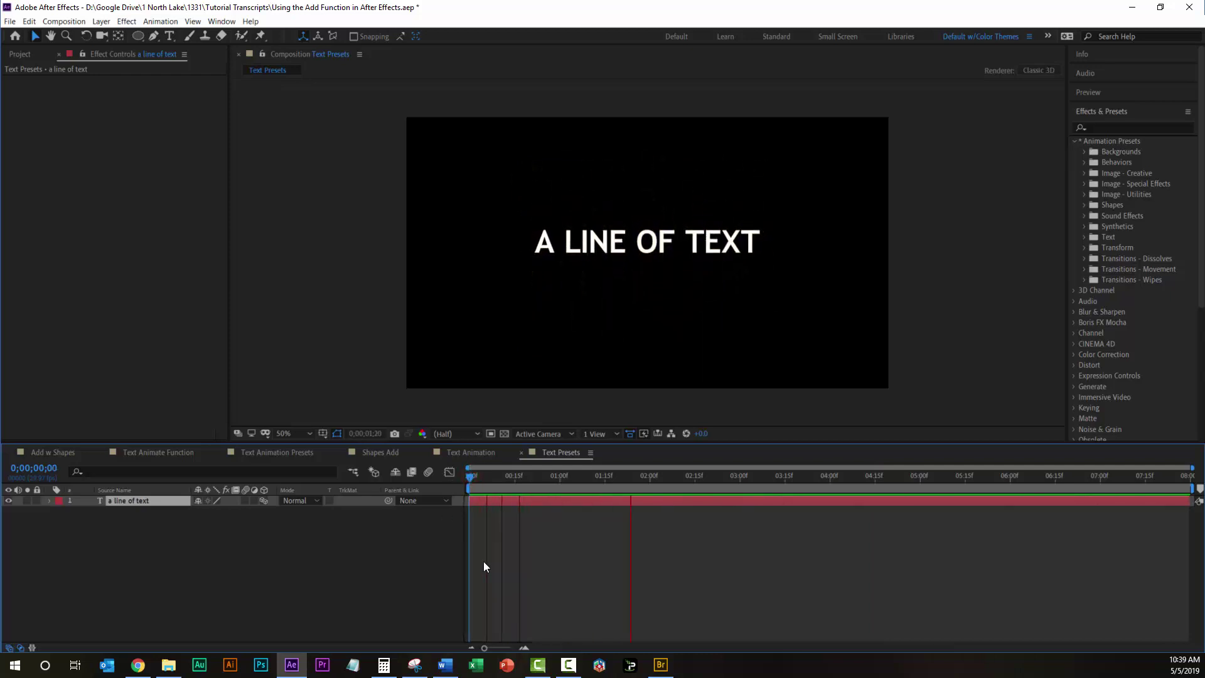
key("space")
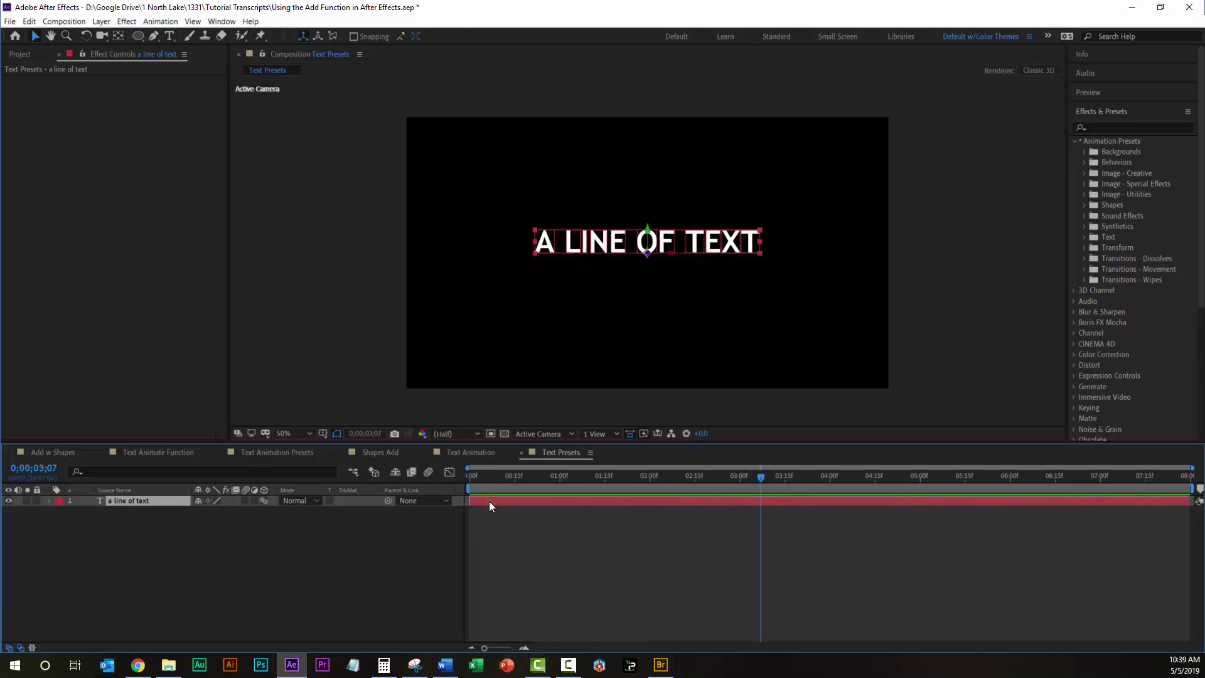
Try to remove the text animation by deleting Range Selector 1 from the text layer, and go back to the first frame
key("u")
left_click(119, 513)
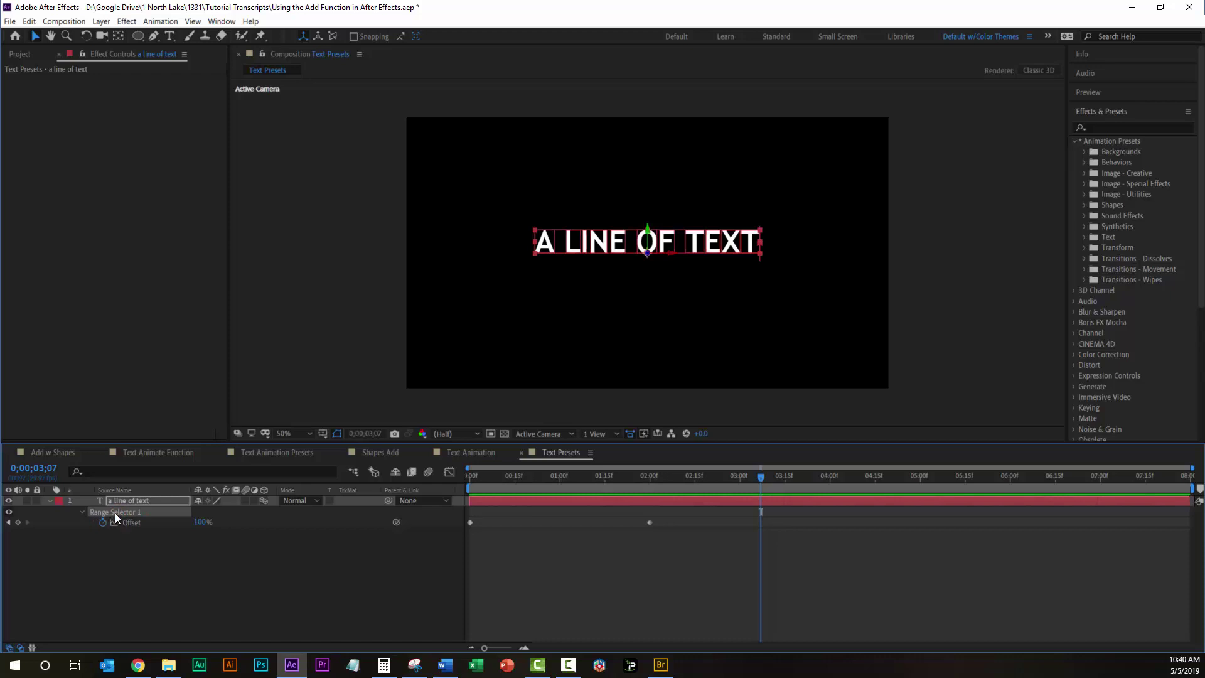
key("Delete")
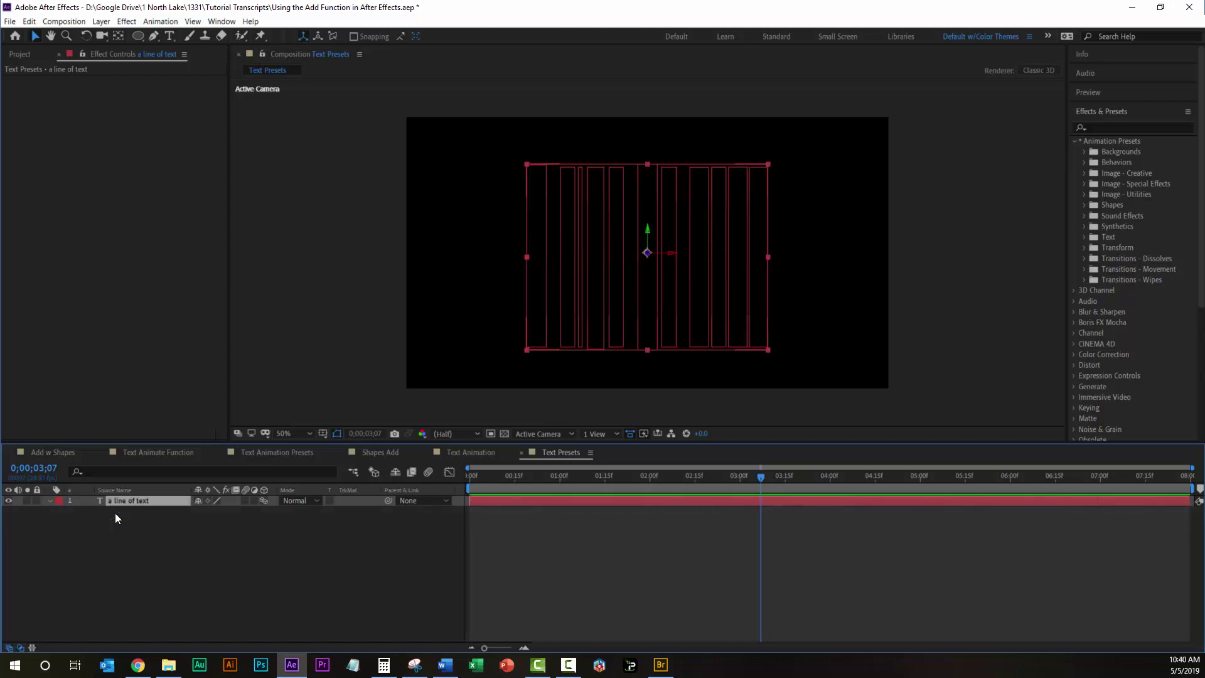
left_click_drag(483, 479, 293, 480)
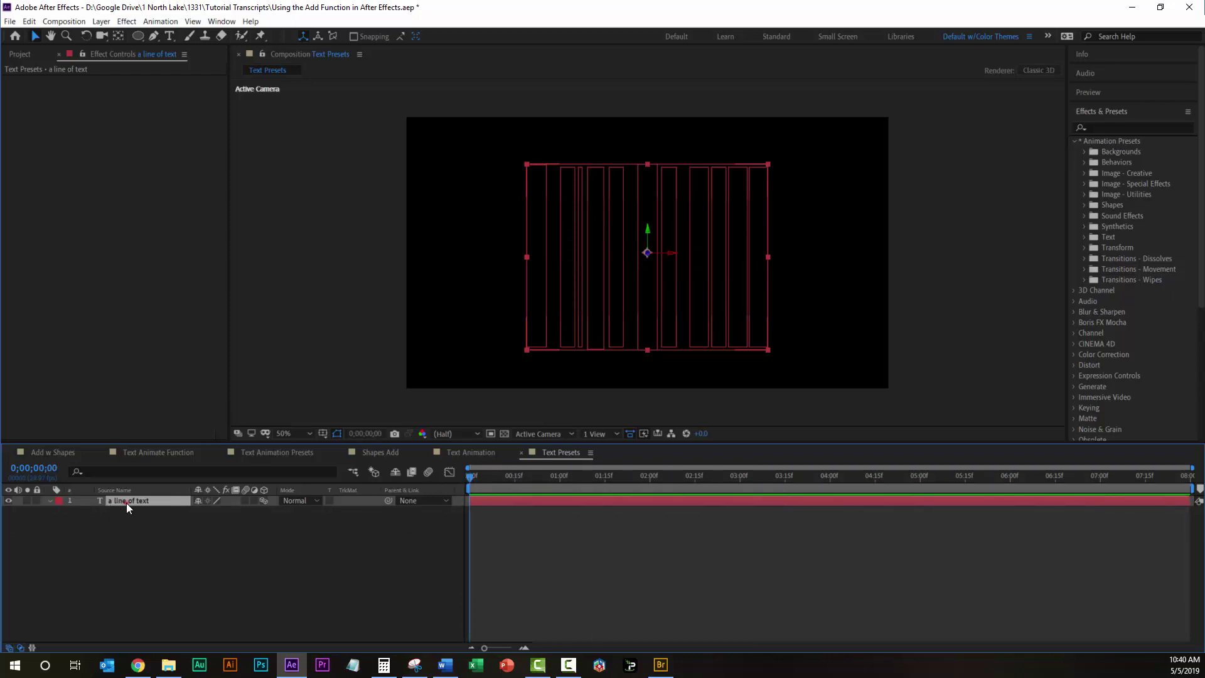
Undo the selector deletion and the applied 3D Random Spike Tumble preset, check the plain text over time, and return to the first frame
key("ctrl+z")
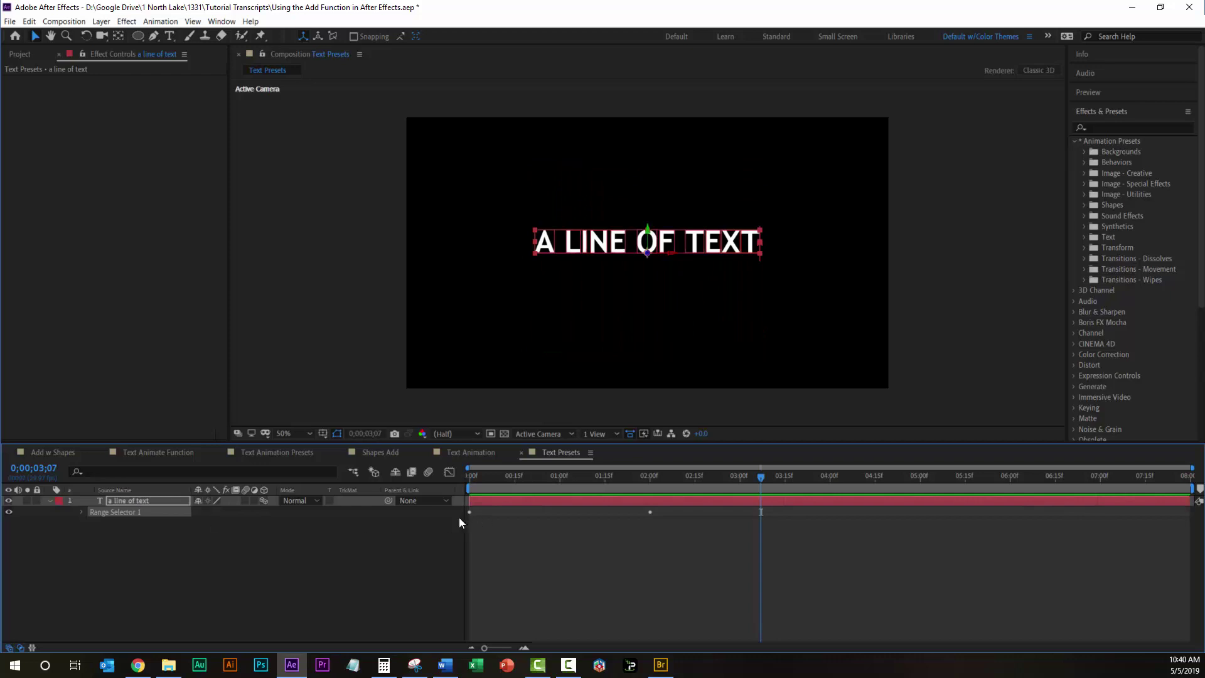
key("ctrl+z")
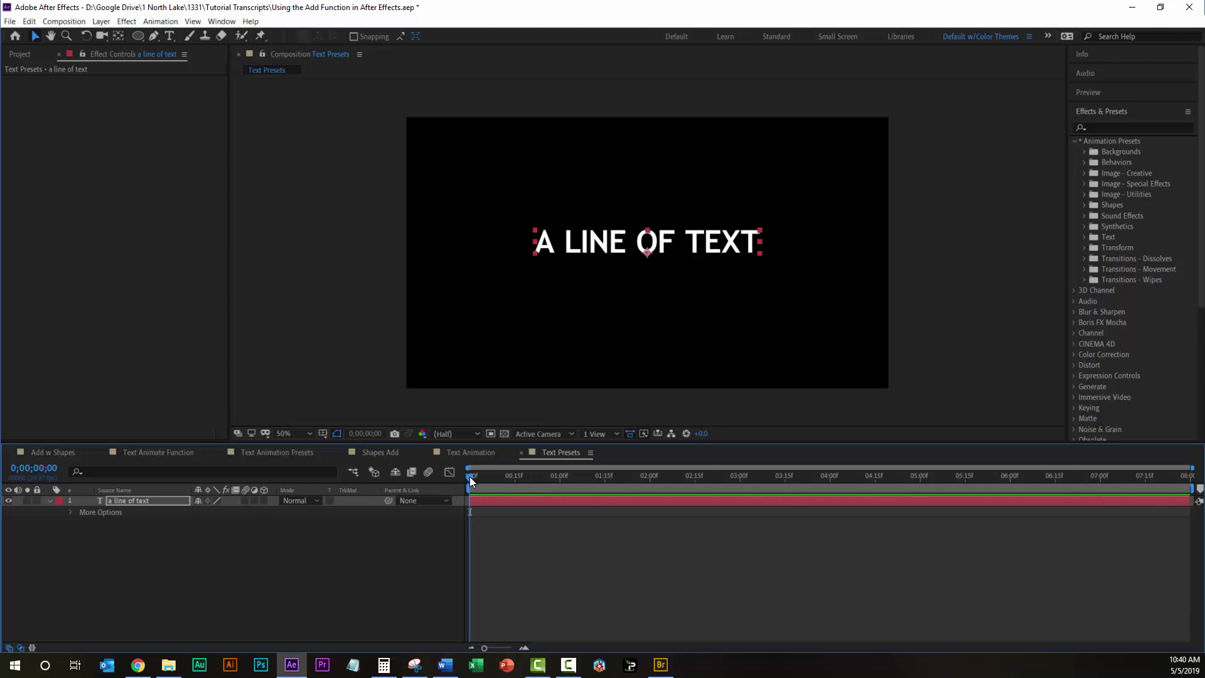
left_click_drag(471, 477, 568, 477)
key("Home")
Switch to Adobe Bridge, go back up to the Text presets, and open the Blurs folder
left_click(660, 664)
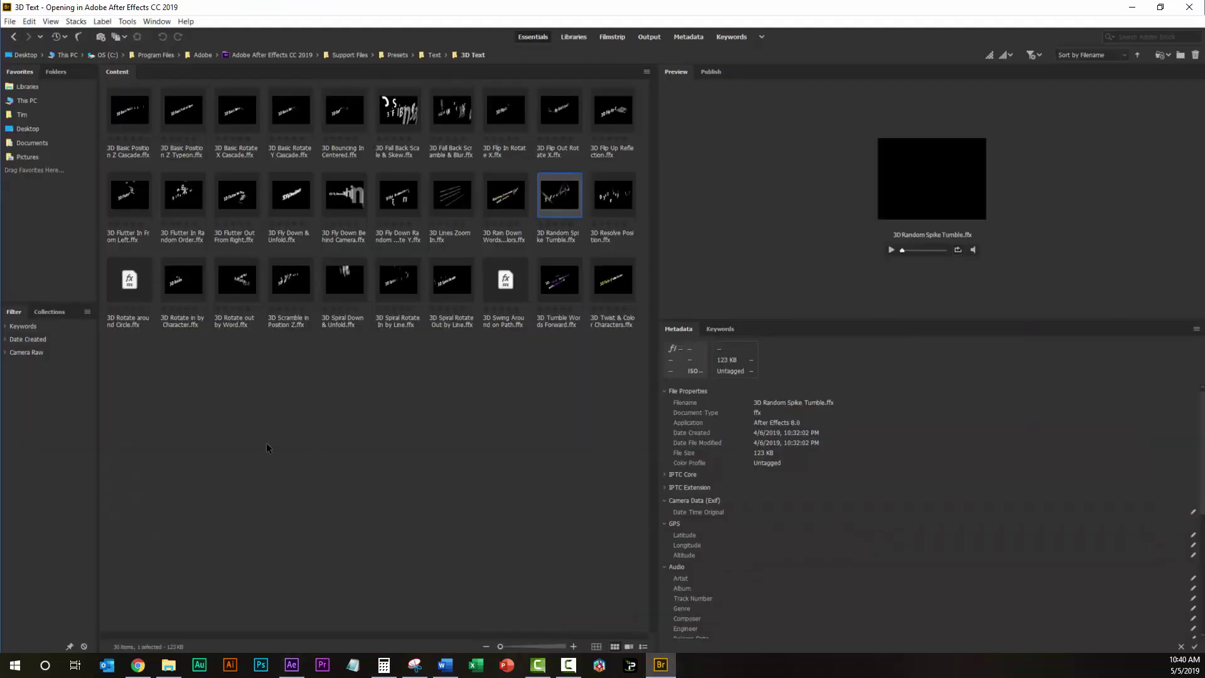
left_click(434, 55)
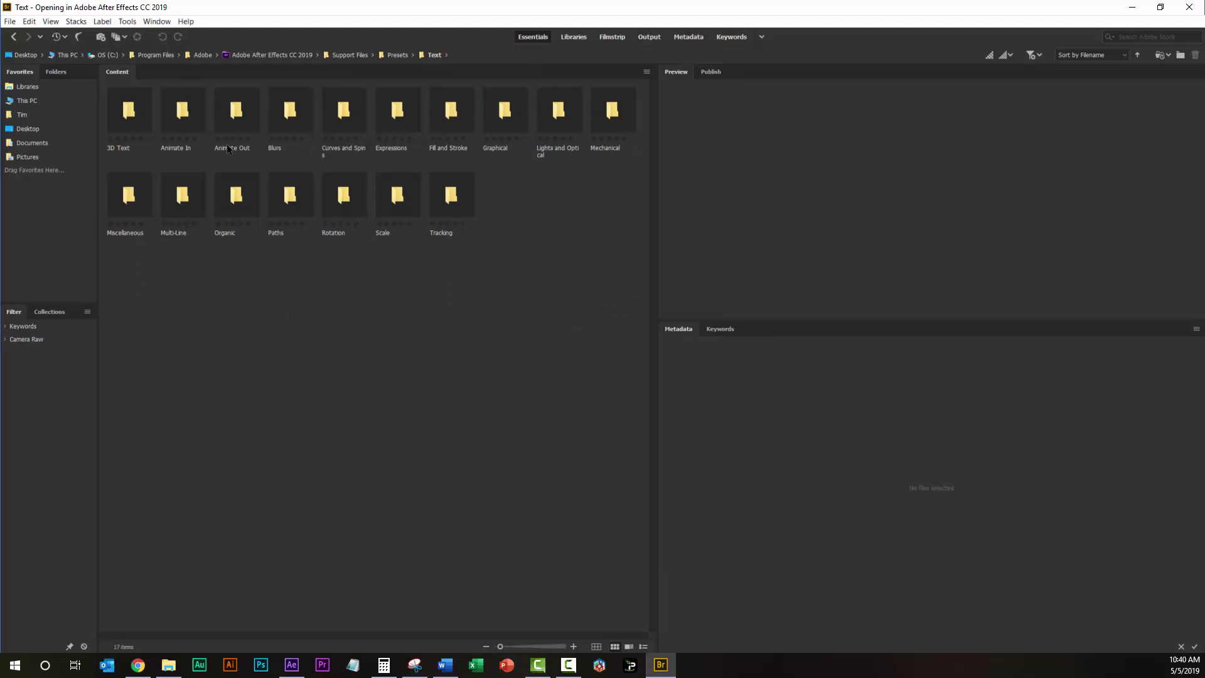
left_click(290, 113)
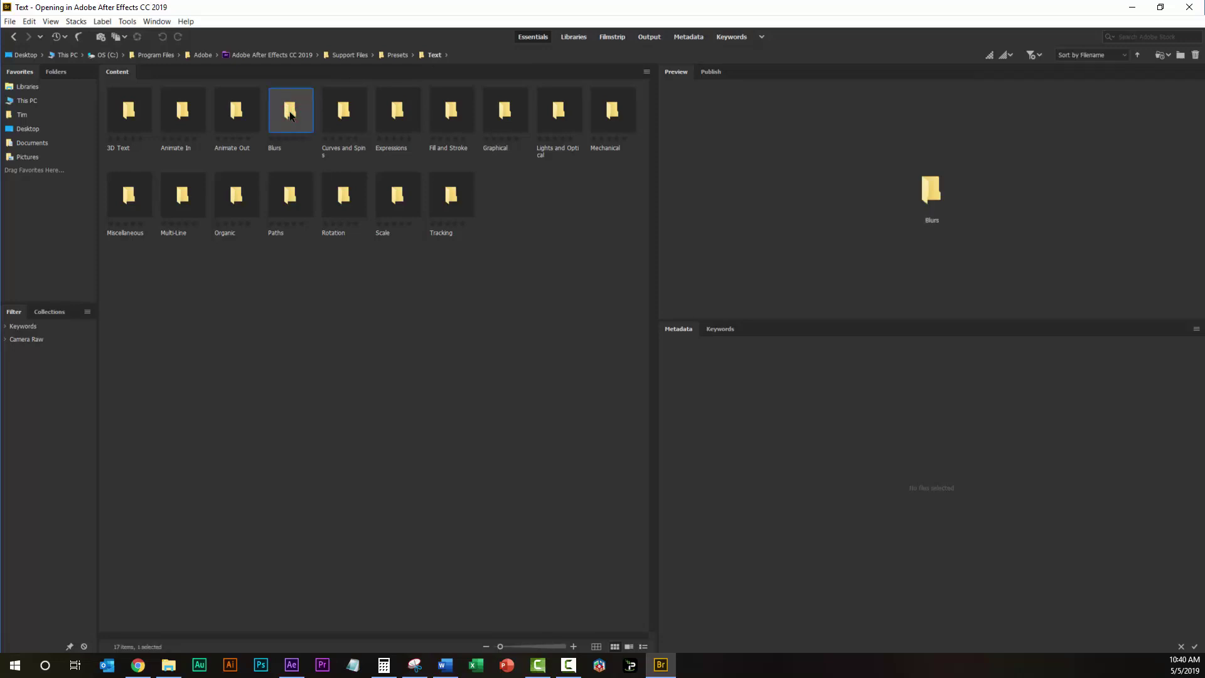
double_click(290, 113)
Preview the Blur By Word and Transporter presets in the Blurs folder
left_click(140, 118)
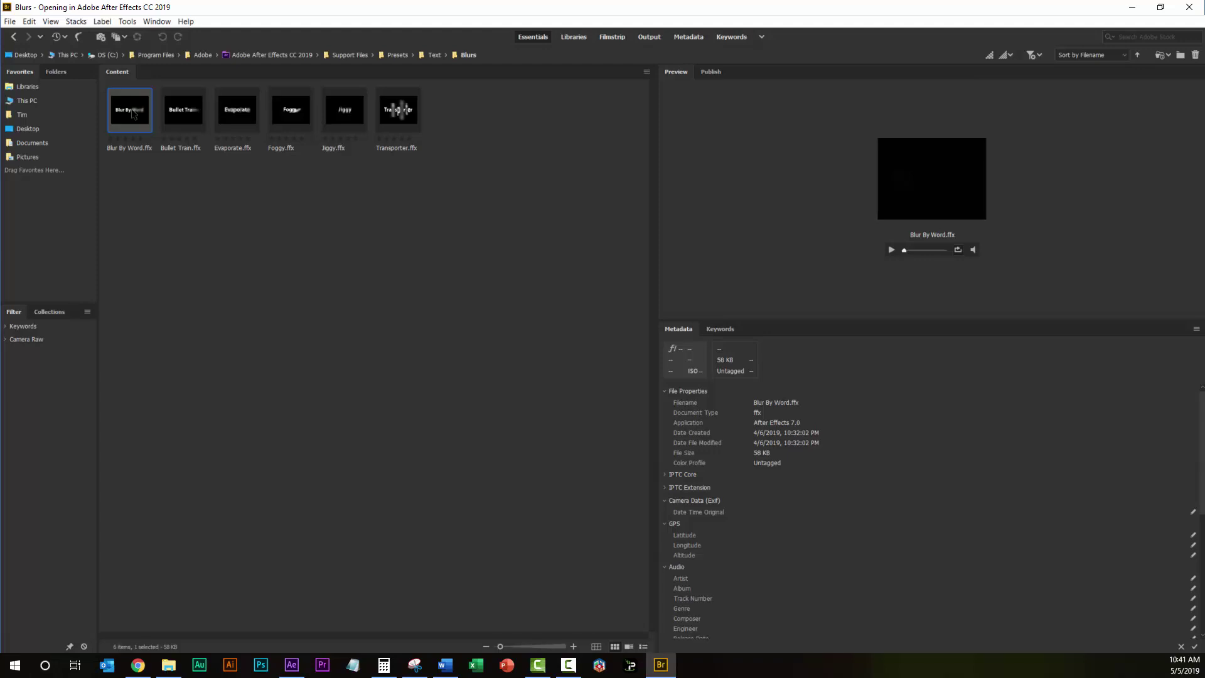
left_click(891, 250)
left_click(397, 114)
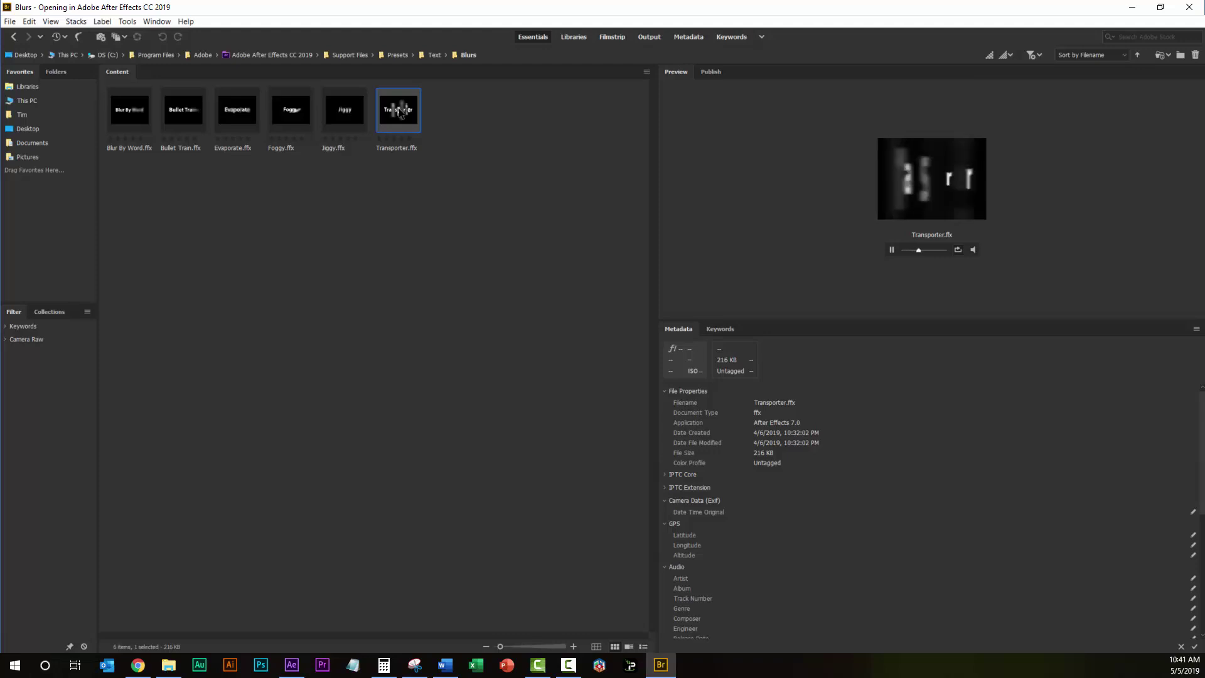
left_click(892, 250)
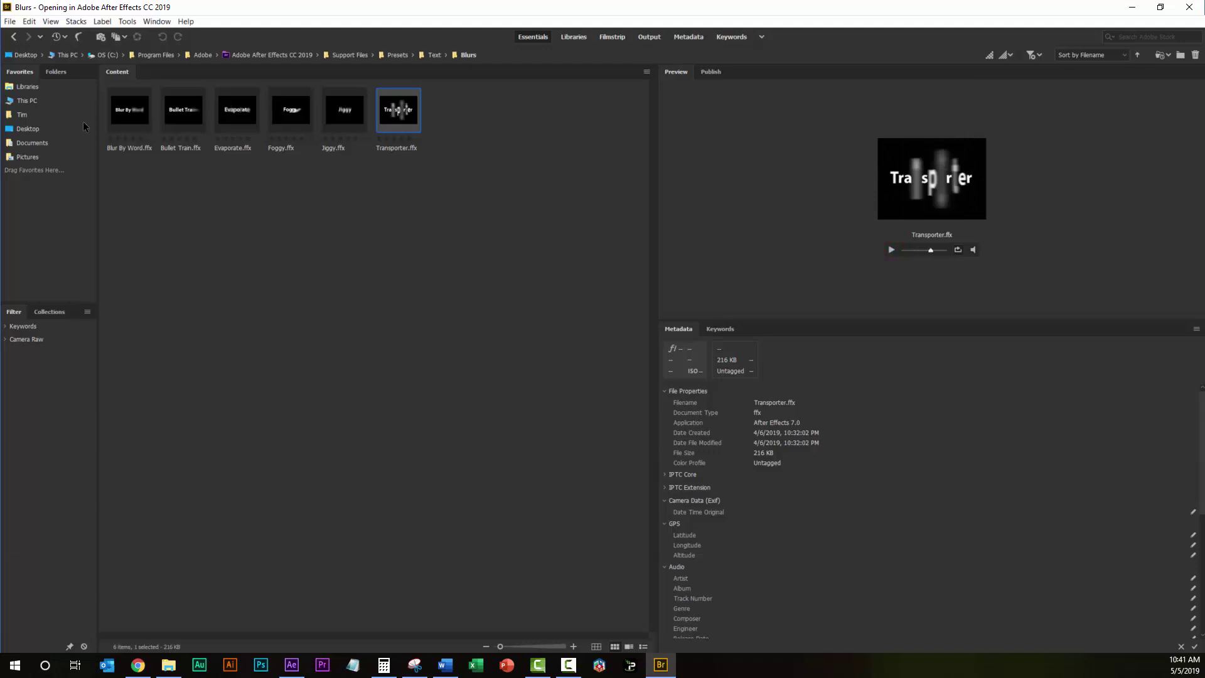
Apply the Bullet Train preset to the line of text, switch to After Effects, and play the animation
left_click(187, 111)
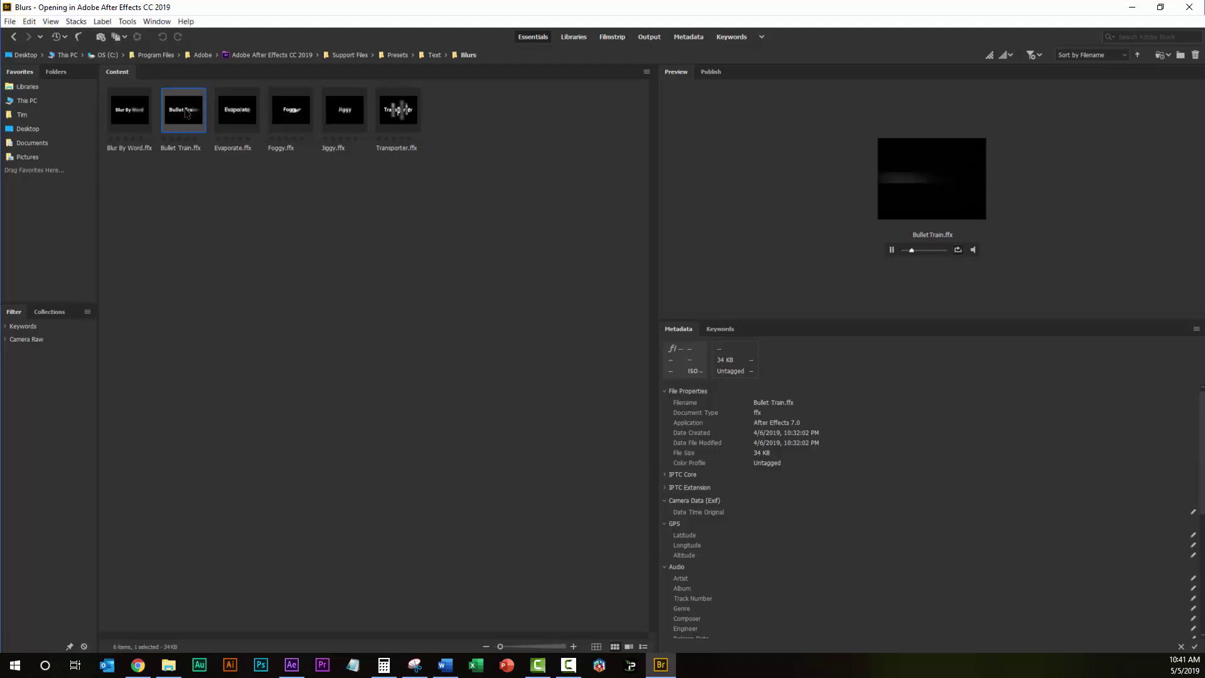
left_click(292, 666)
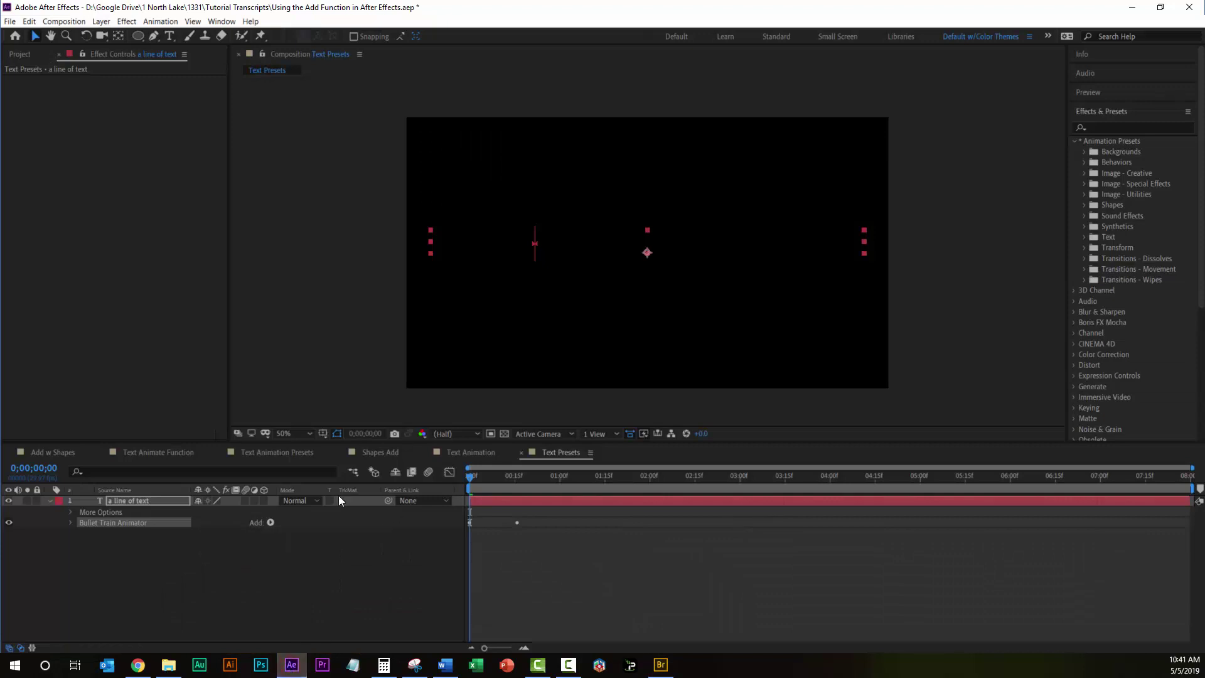
left_click(186, 569)
key("space")
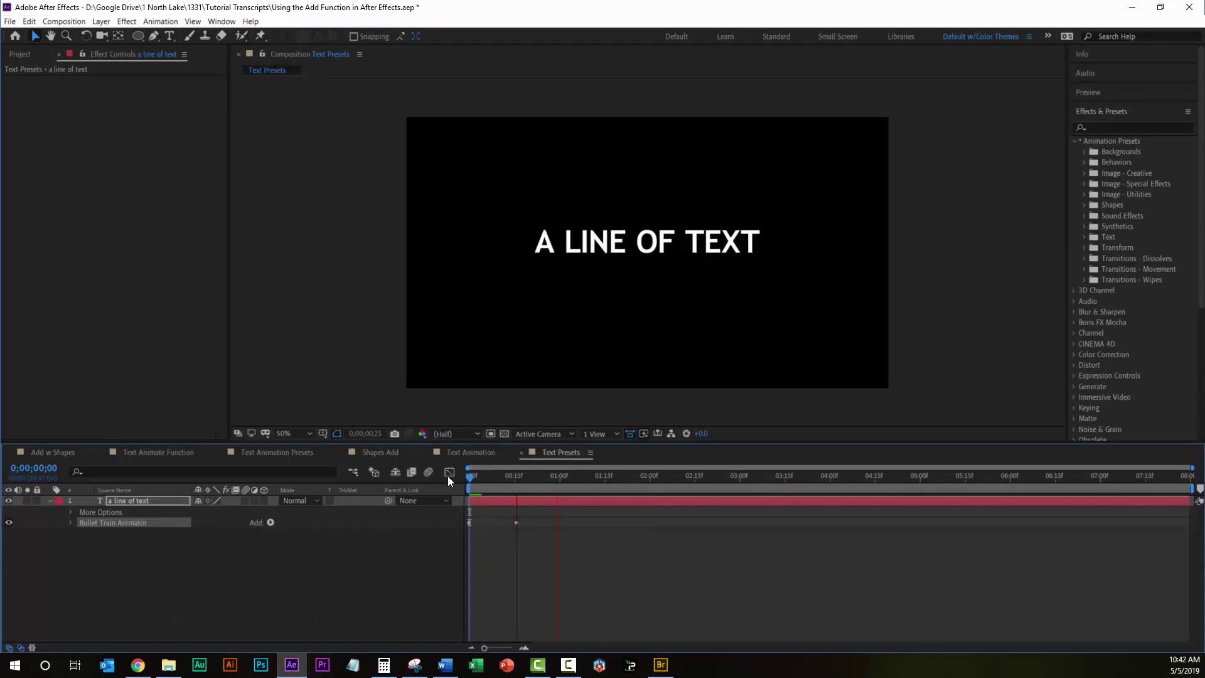
Slow down the Bullet Train animation by moving its second Offset keyframe to 2 seconds
left_click(508, 477)
left_click_drag(518, 479, 518, 479)
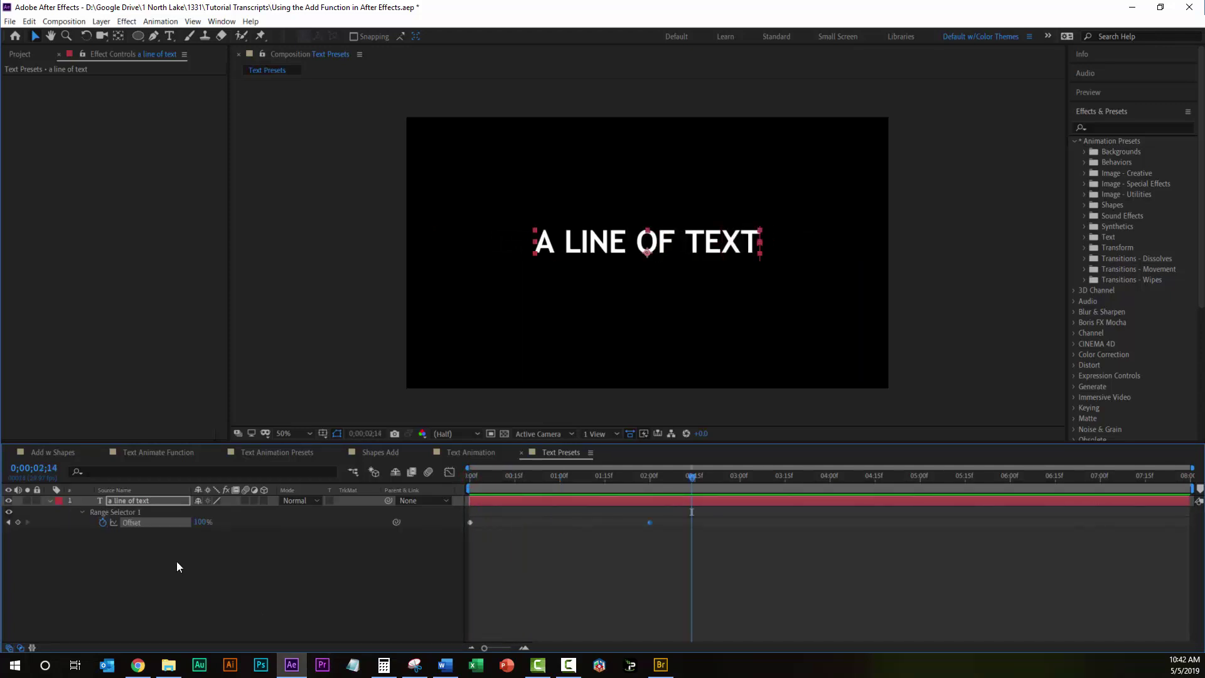